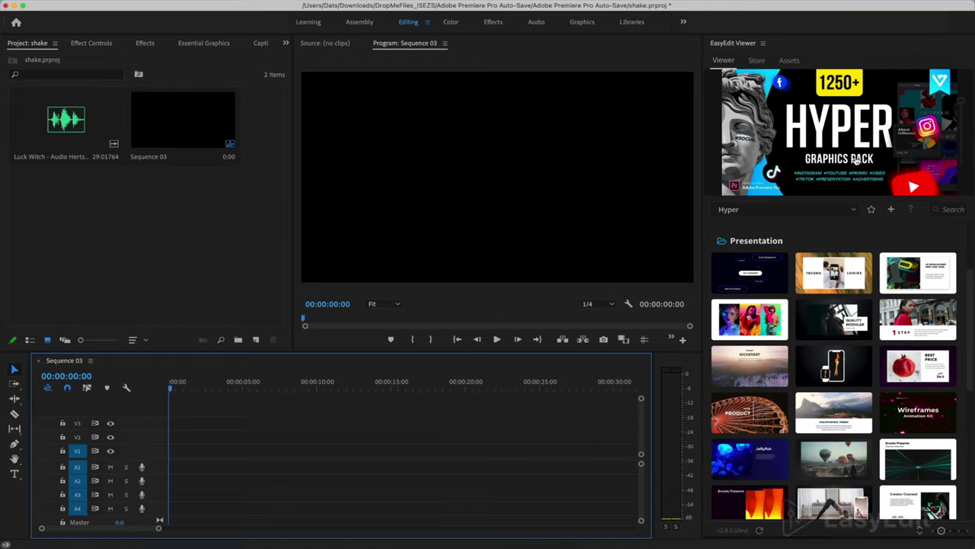
Switch the EasyEdit asset browser from GIFs to Images, then to Pexels stock Videos.
click(791, 61)
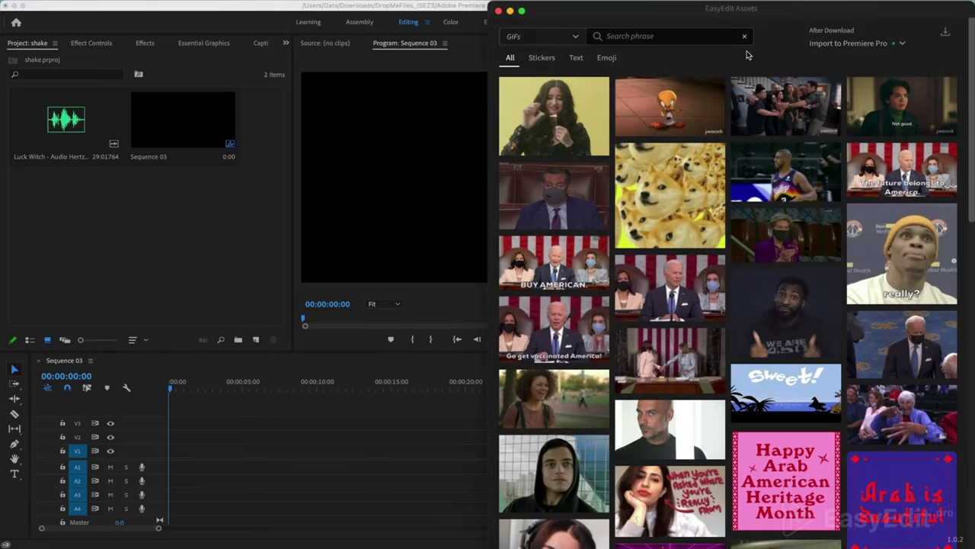
click(564, 39)
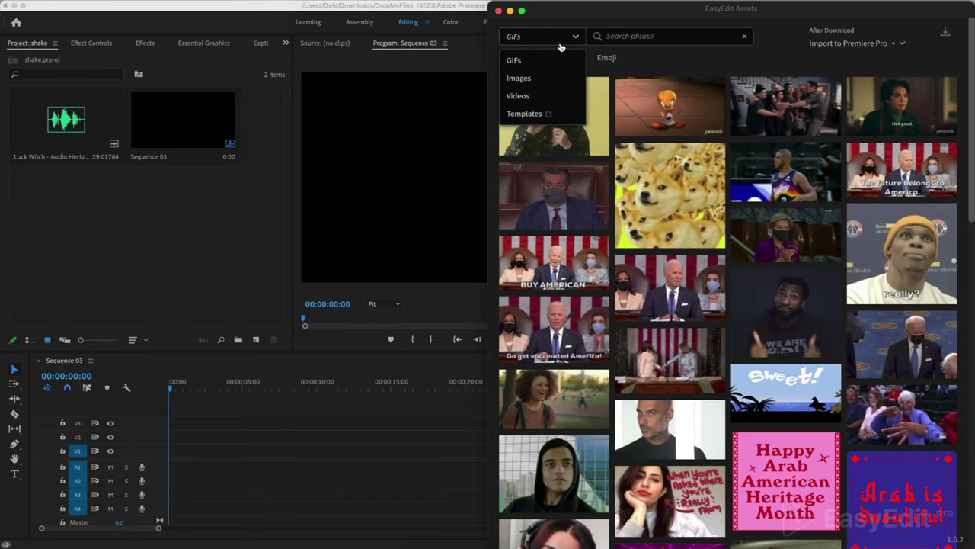
click(519, 79)
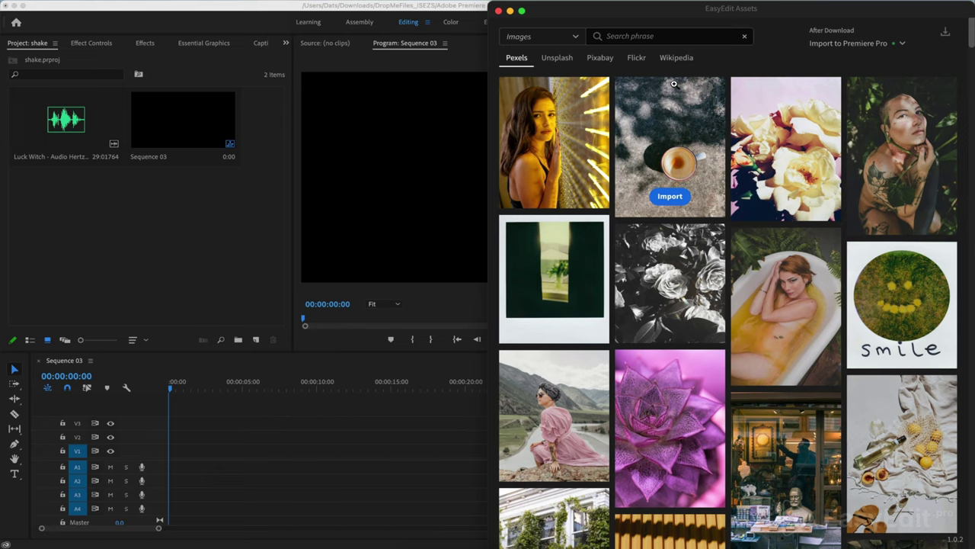
click(576, 37)
click(549, 99)
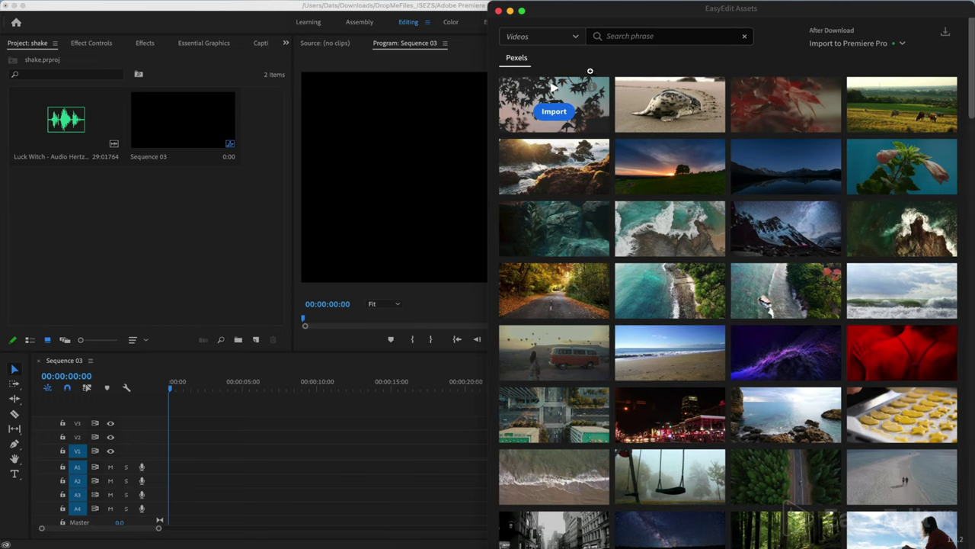
Search the stock videos for 'boxing' and preview the clip of a boxer at a heavy bag.
click(641, 35)
text(bo)
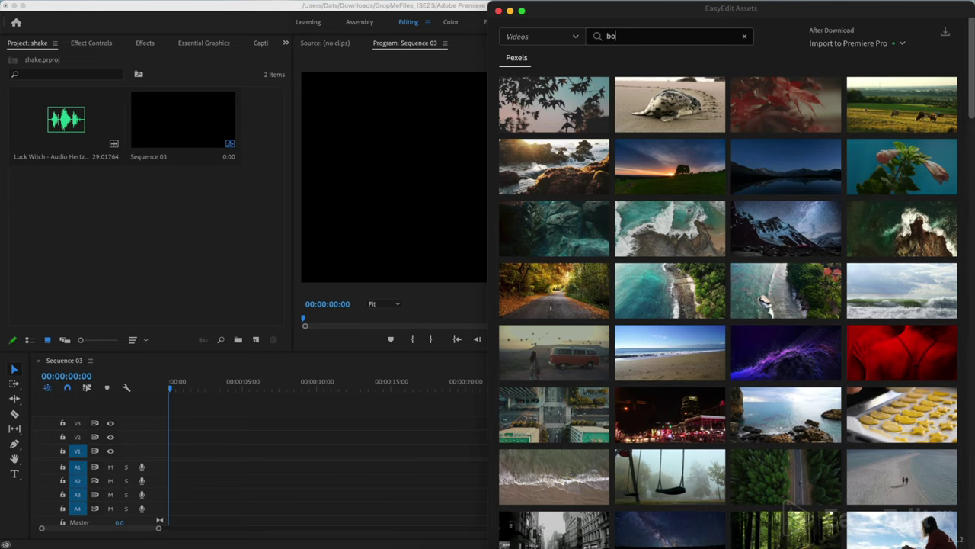
text(xing)
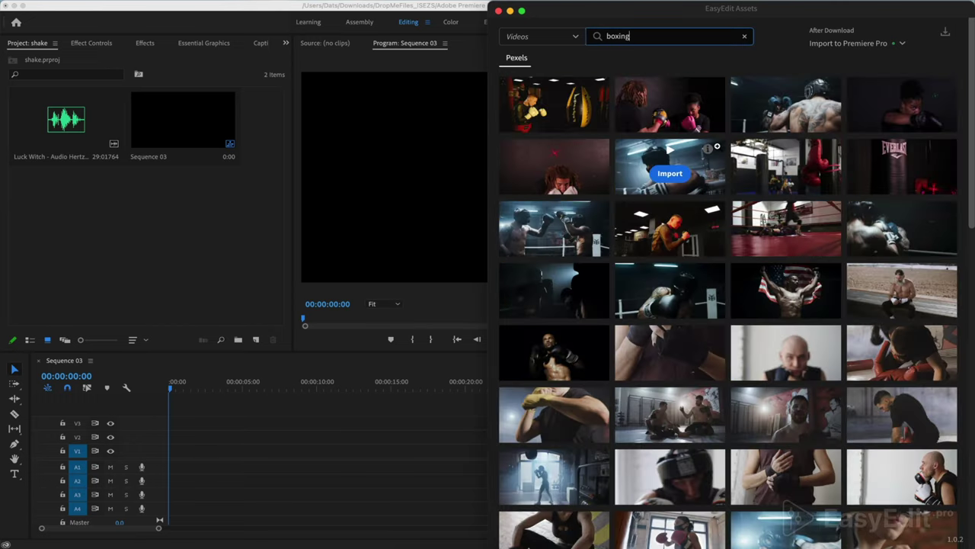
scroll(670, 164, down, 3)
scroll(716, 146, down, 5)
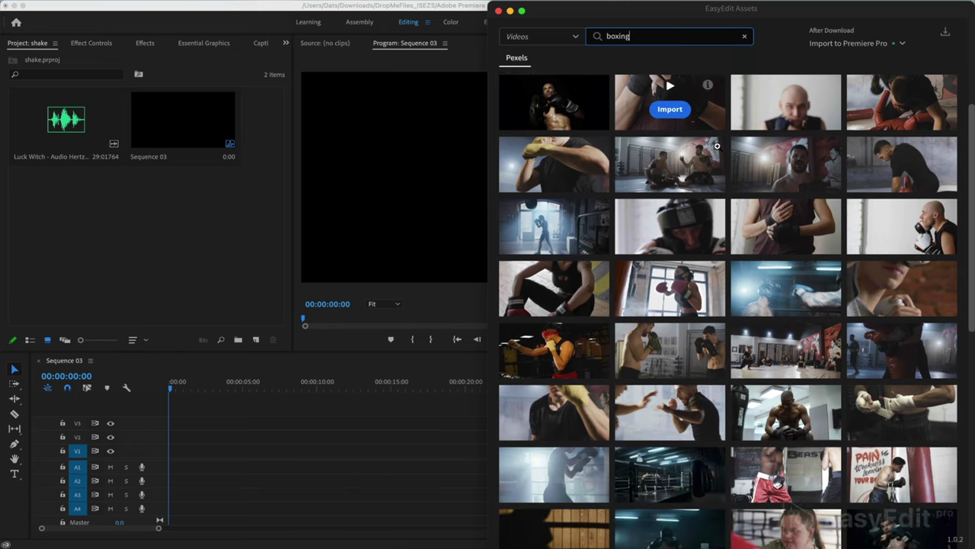
scroll(716, 145, down, 3)
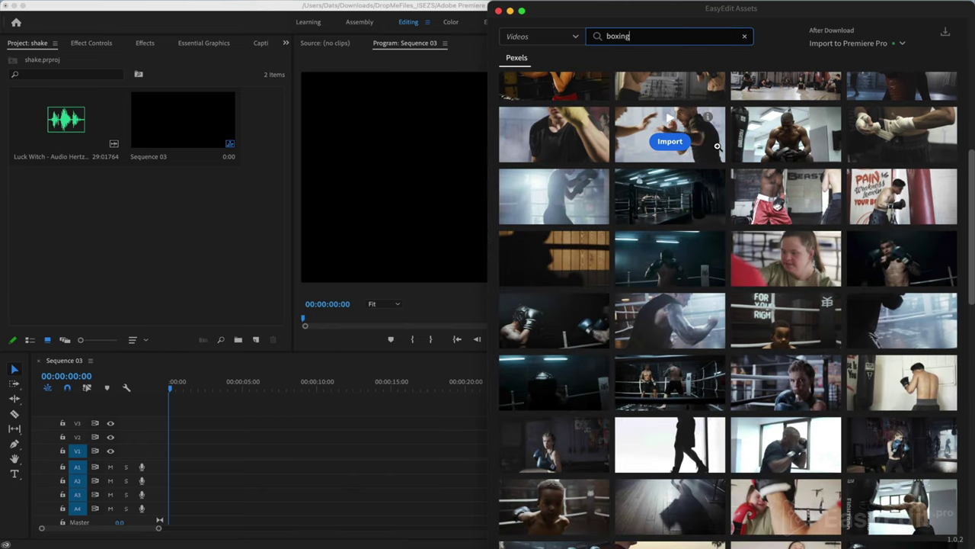
scroll(716, 145, down, 2)
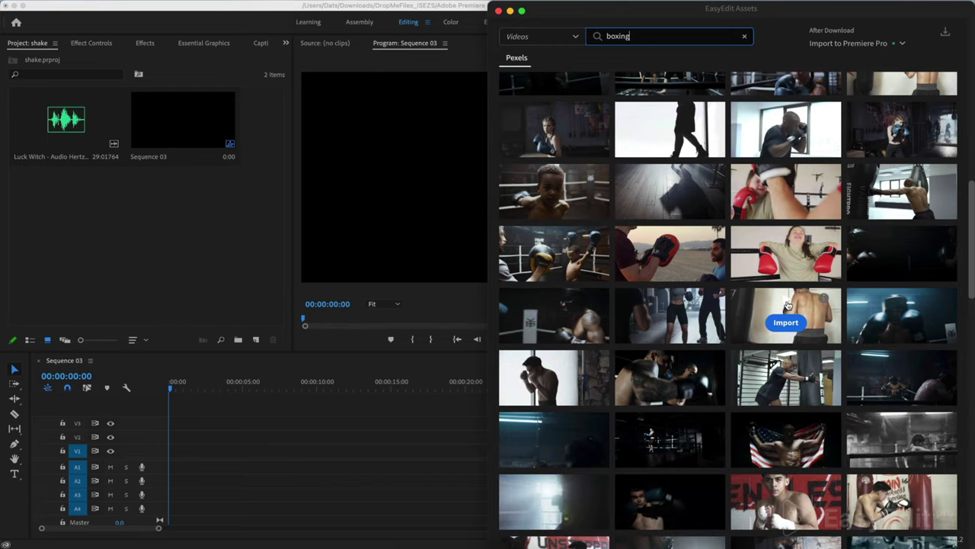
click(788, 305)
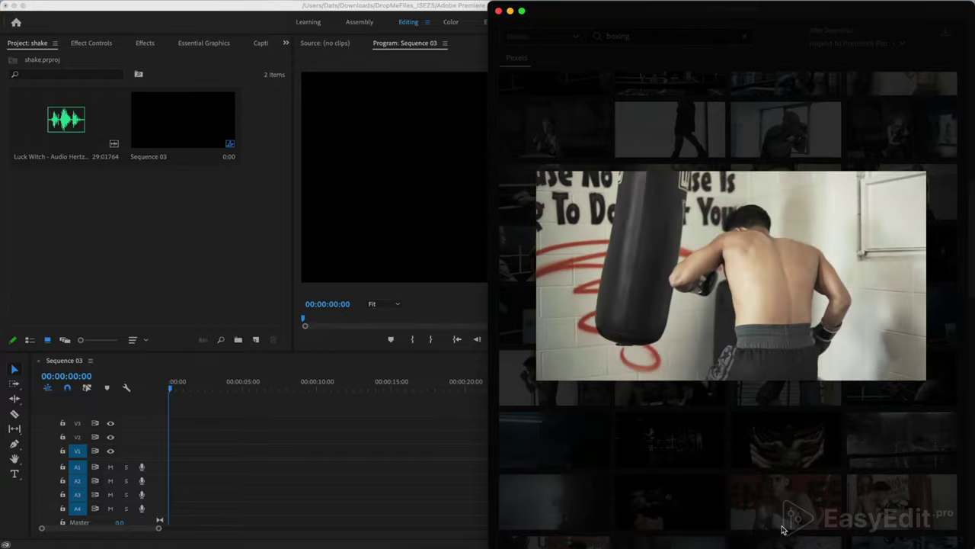
Import the boxing heavy-bag clip into Sequence 03 and play it back in Premiere.
click(783, 529)
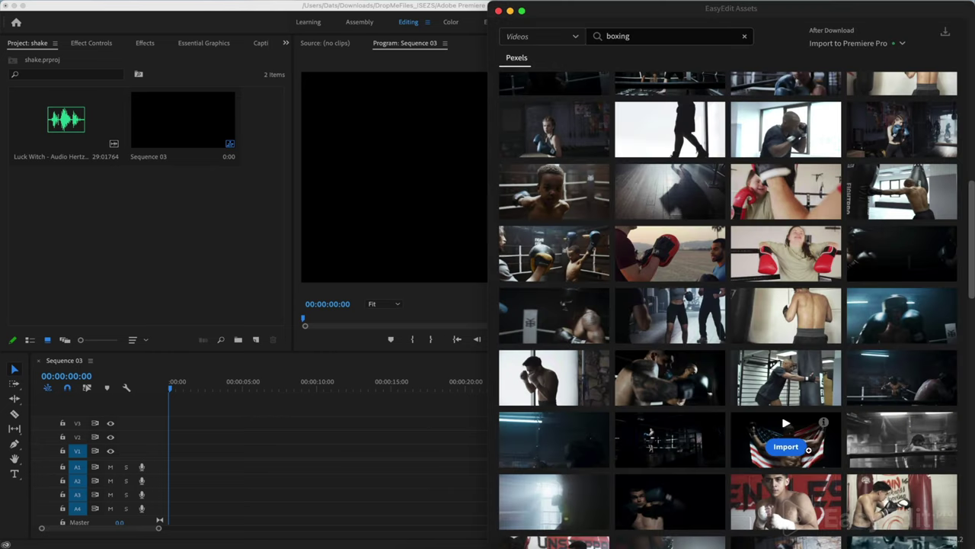
click(786, 322)
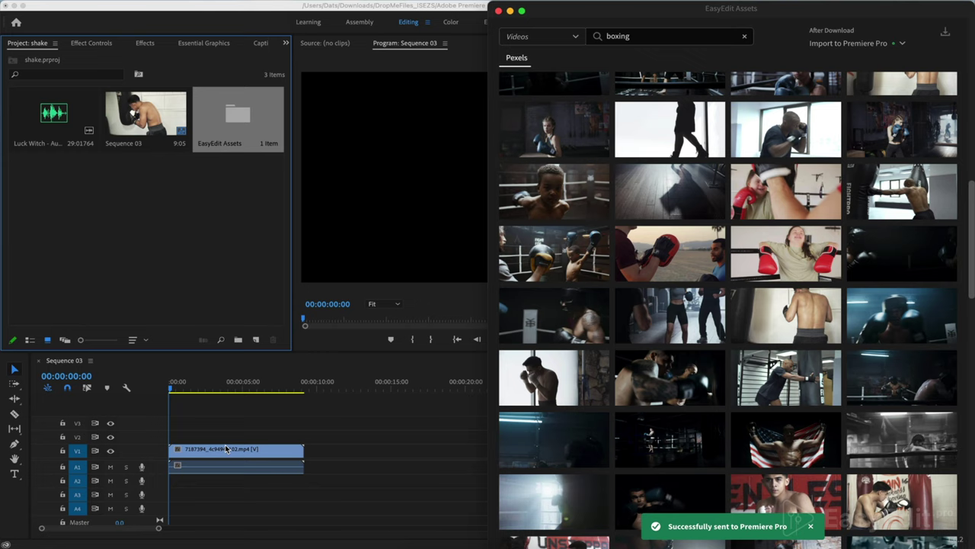
click(216, 469)
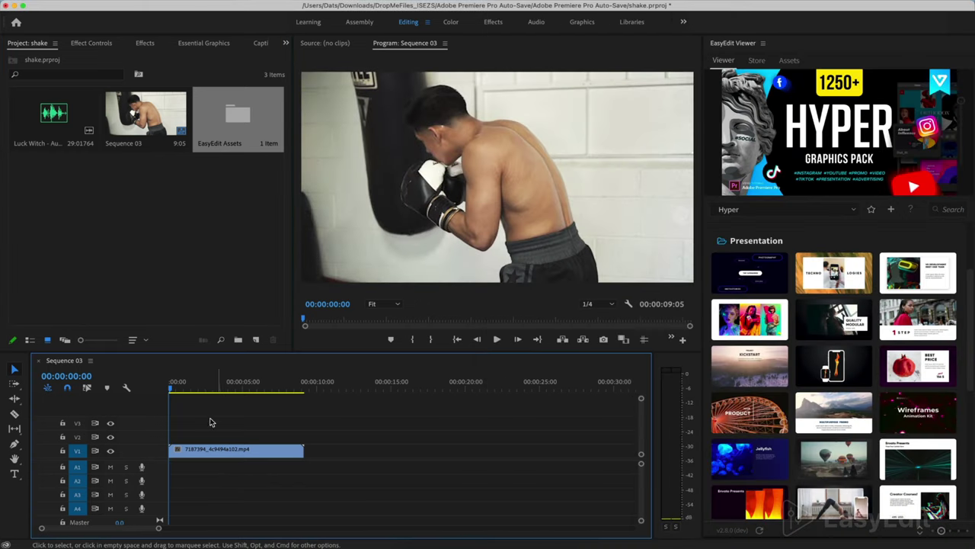
key(space)
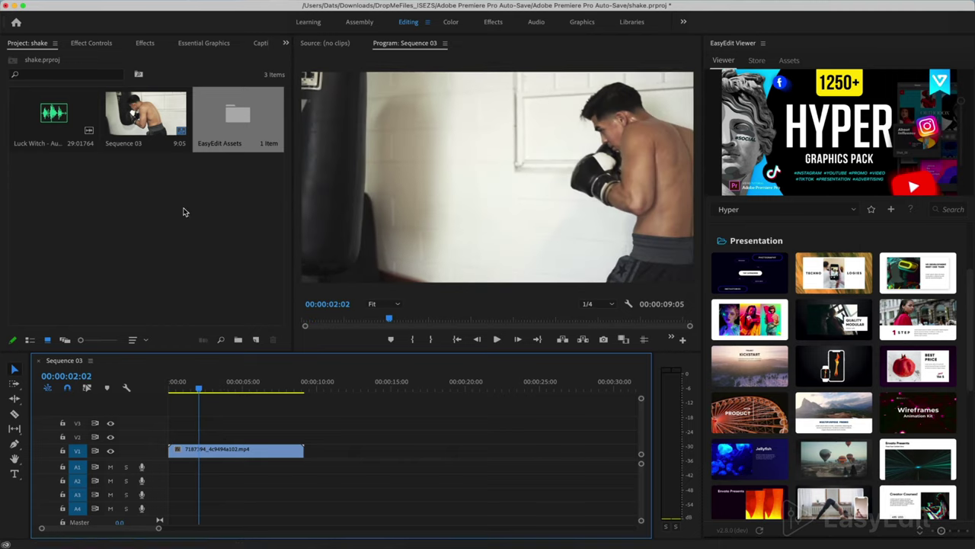
Create a 2560×1440 adjustment layer, place it on V2 and extend it over the whole boxing clip.
right_click(183, 210)
mouse_move(259, 263)
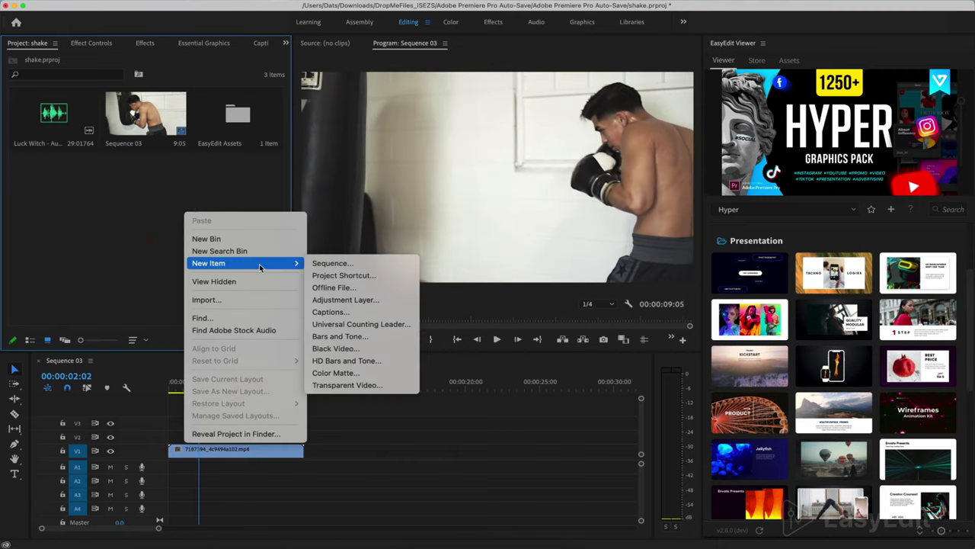
click(353, 305)
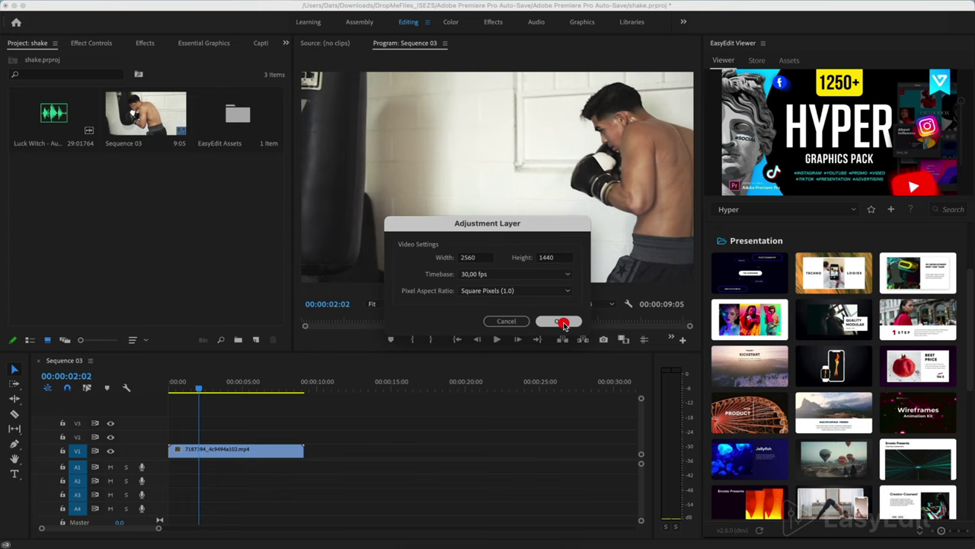
click(563, 323)
drag(141, 366, 166, 440)
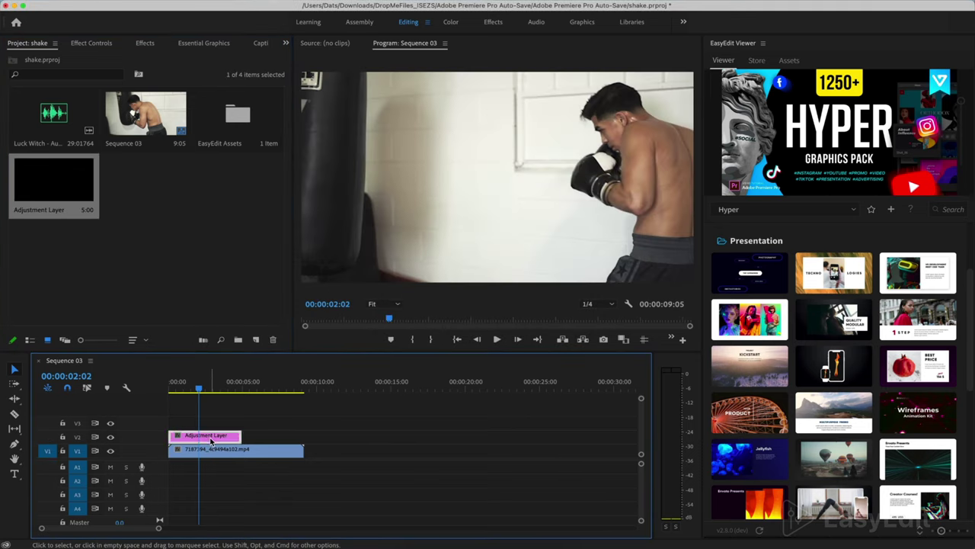
drag(240, 438, 305, 444)
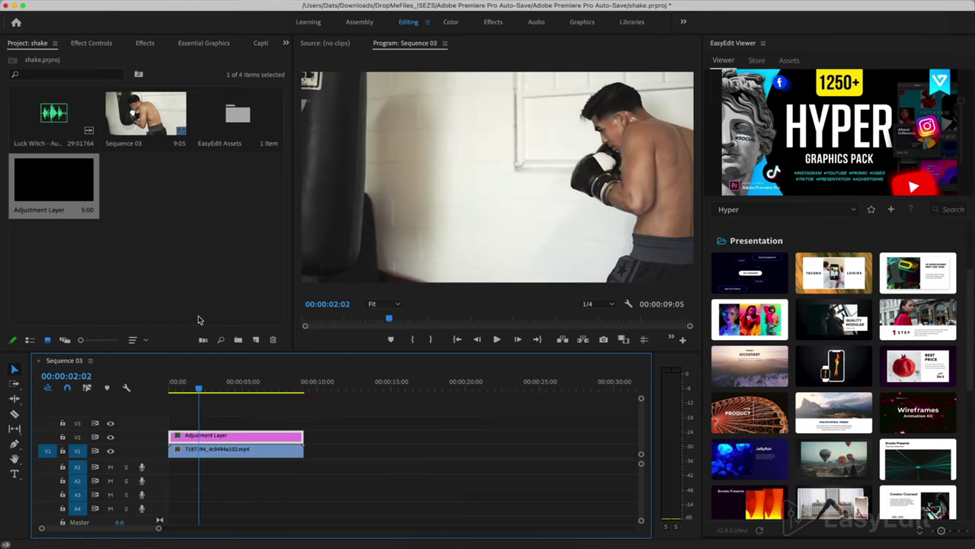
Apply Directional Blur, found by searching 'blur', to the adjustment layer and view its Effect Controls.
click(147, 45)
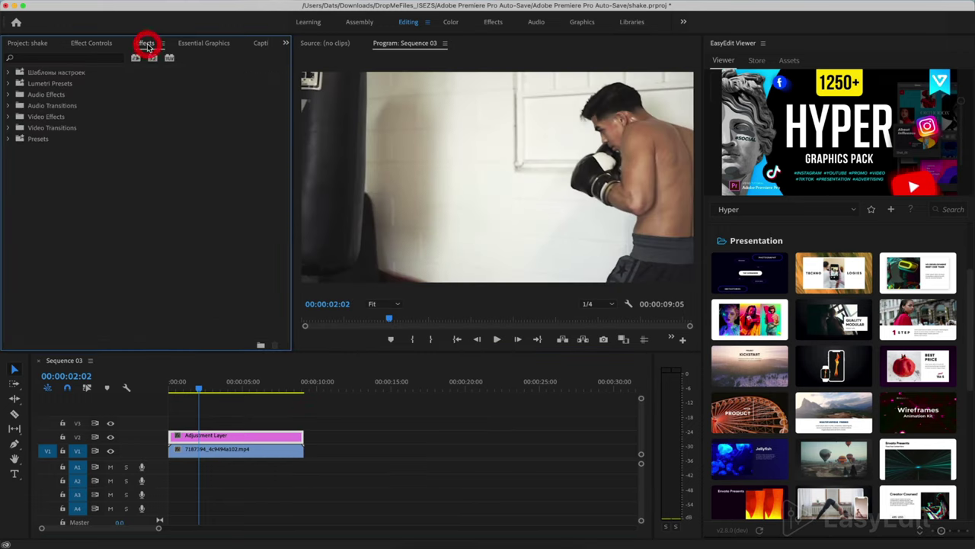
click(94, 59)
text(blur)
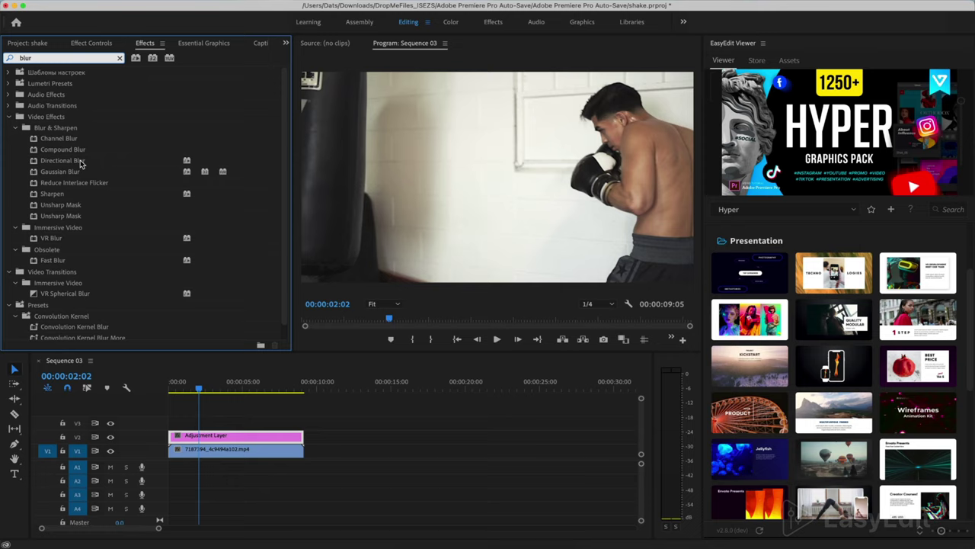
click(80, 161)
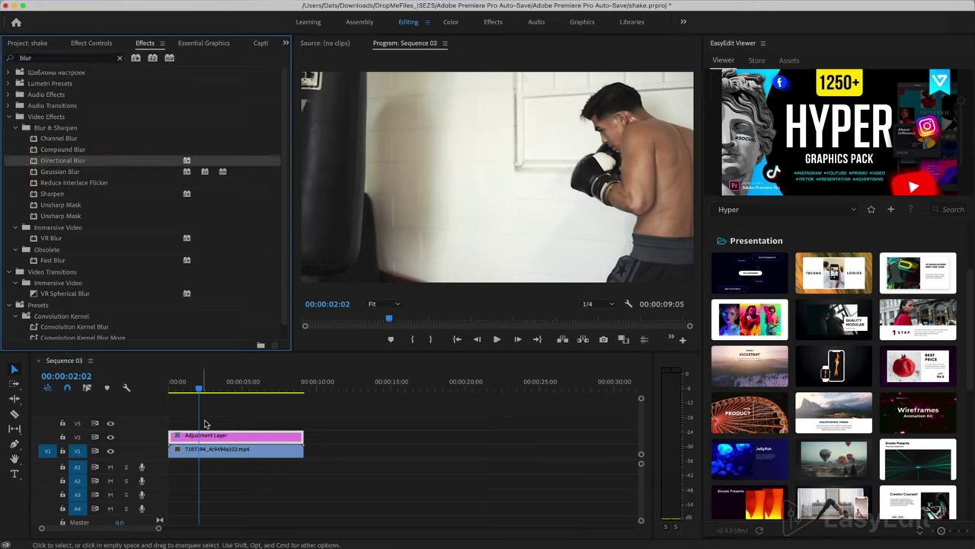
click(91, 44)
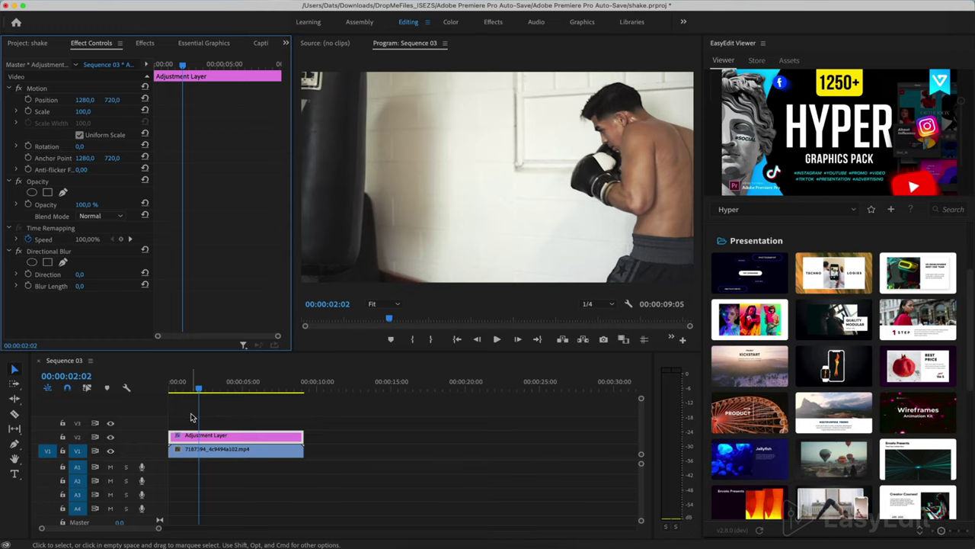
Return the playhead to the start and briefly play the sequence.
scroll(191, 417, up, 3)
click(183, 390)
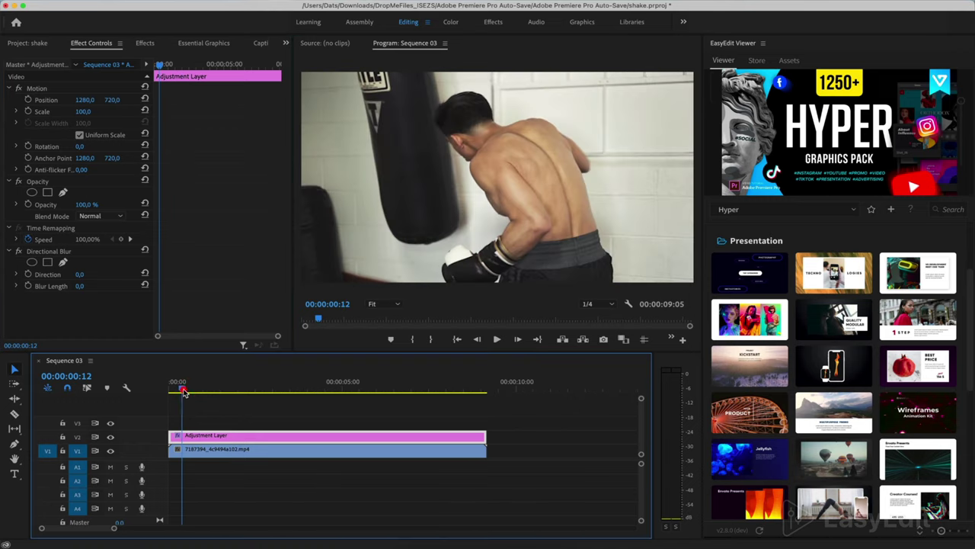
drag(183, 392, 157, 392)
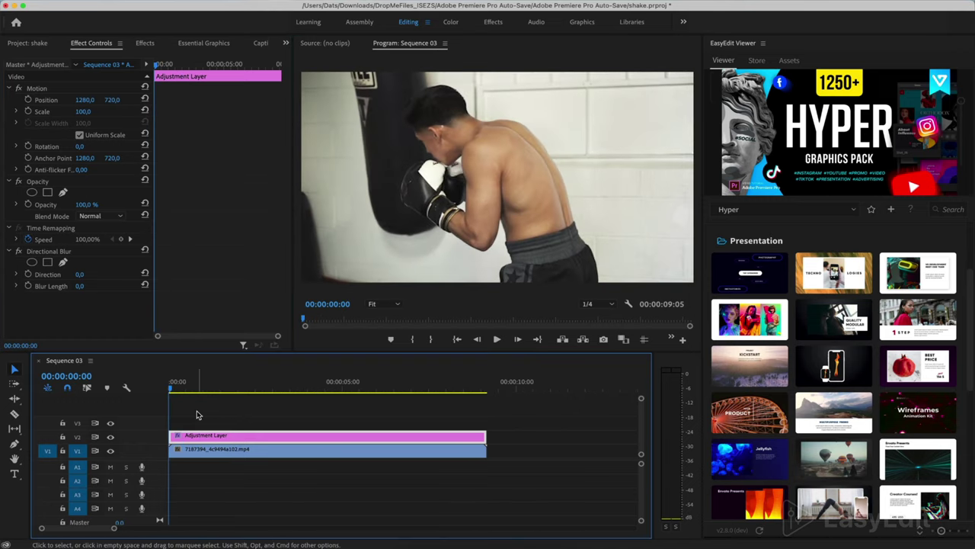
key(space)
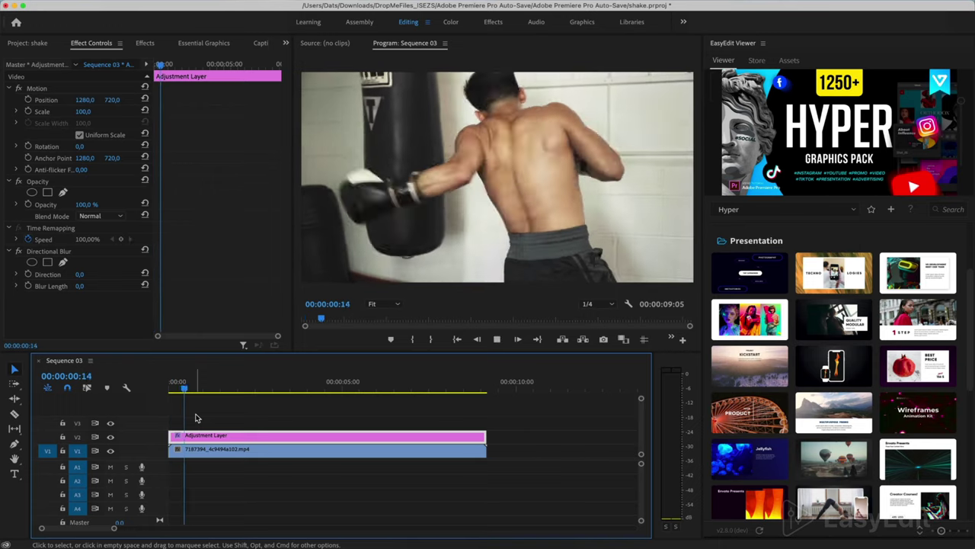
key(space)
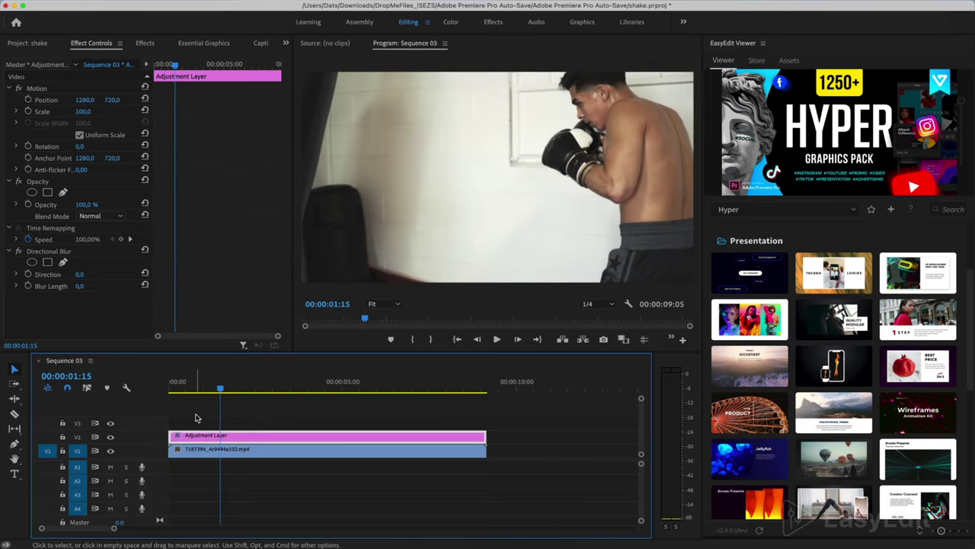
drag(219, 391, 187, 397)
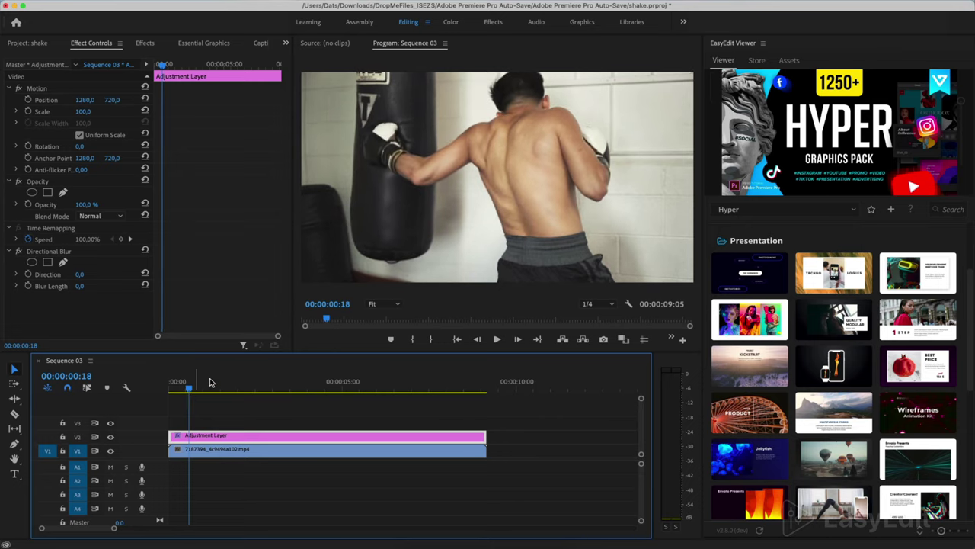
Raise Directional Blur's Blur Length to 30, leaving Direction at 0.
click(82, 288)
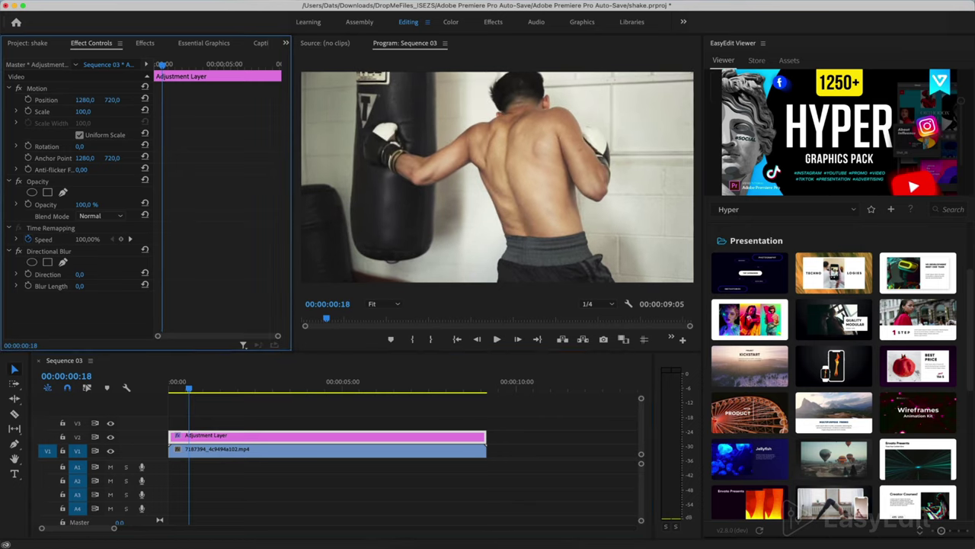
drag(80, 285, 102, 286)
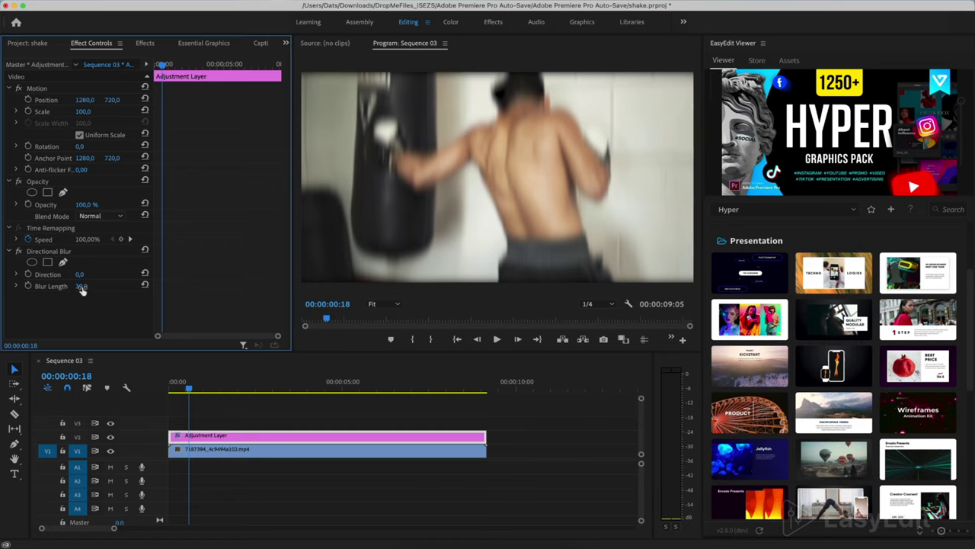
scroll(188, 438, up, 5)
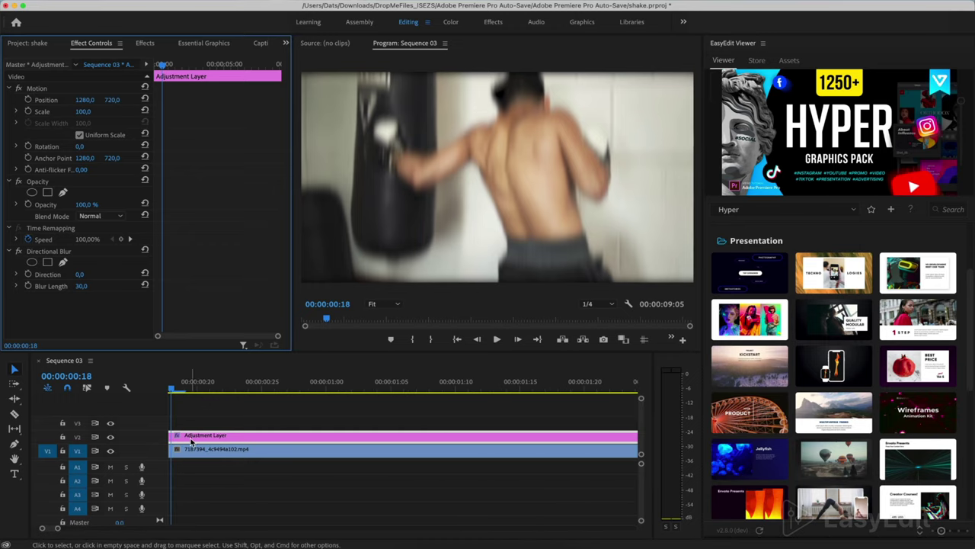
scroll(273, 439, up, 3)
Cut the adjustment layer into short pieces at eight evenly spaced points with the Razor tool.
key(c)
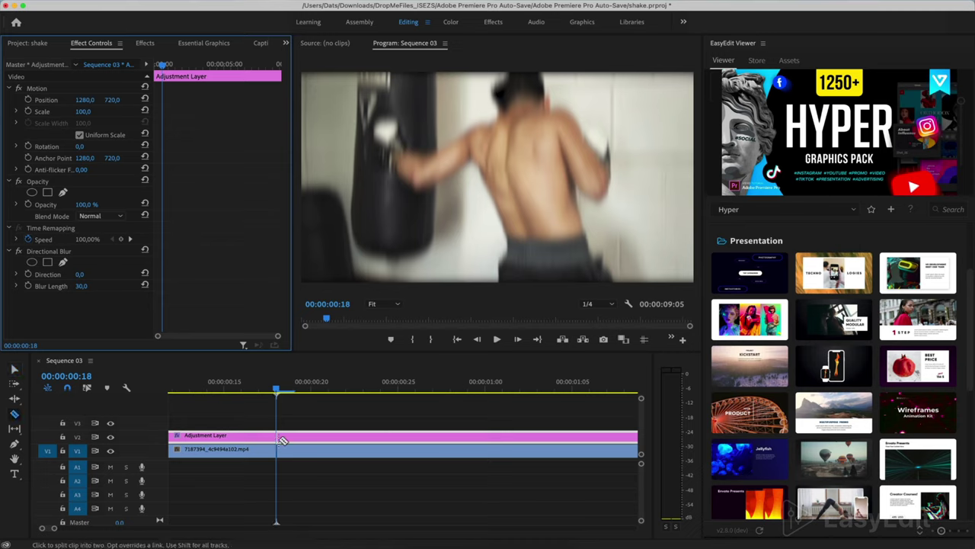
click(279, 436)
click(295, 436)
click(313, 436)
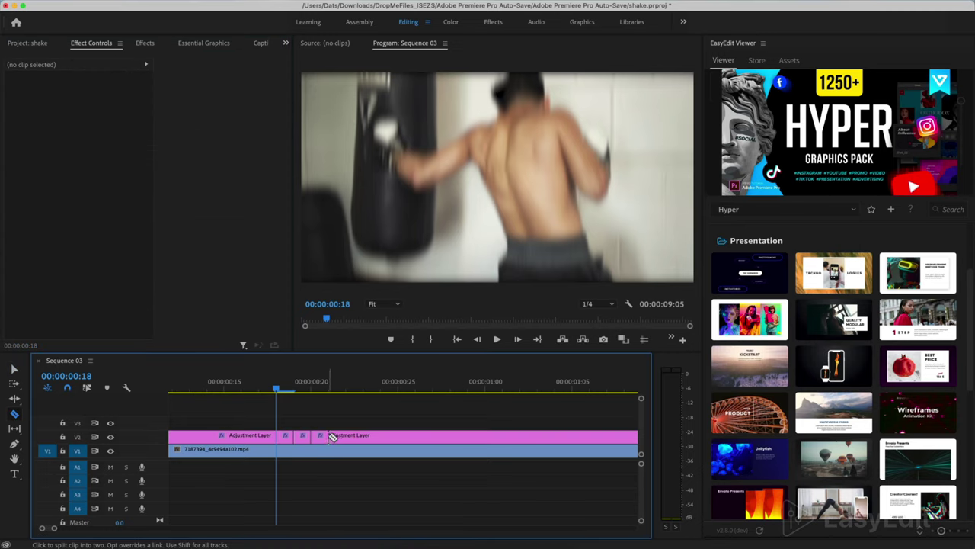
click(330, 436)
click(348, 435)
click(365, 435)
click(382, 436)
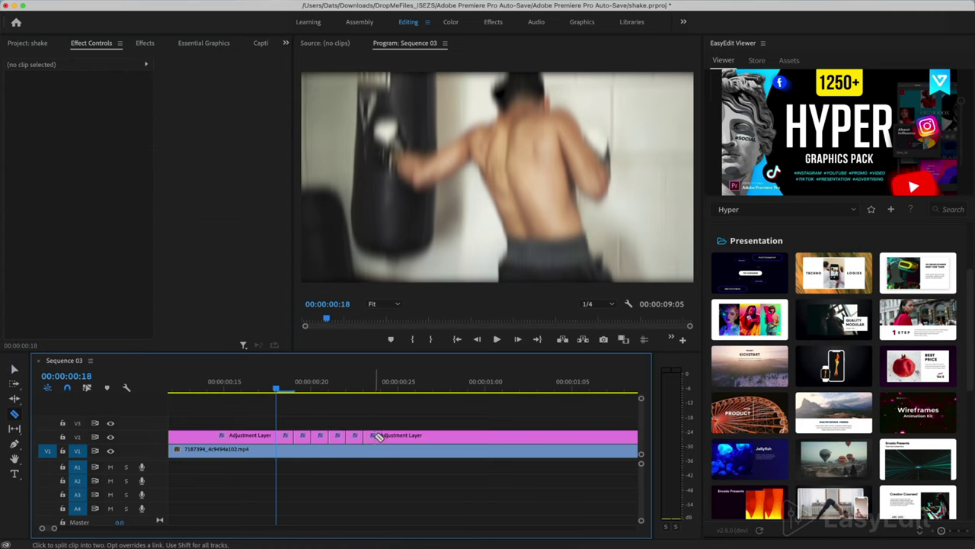
click(399, 436)
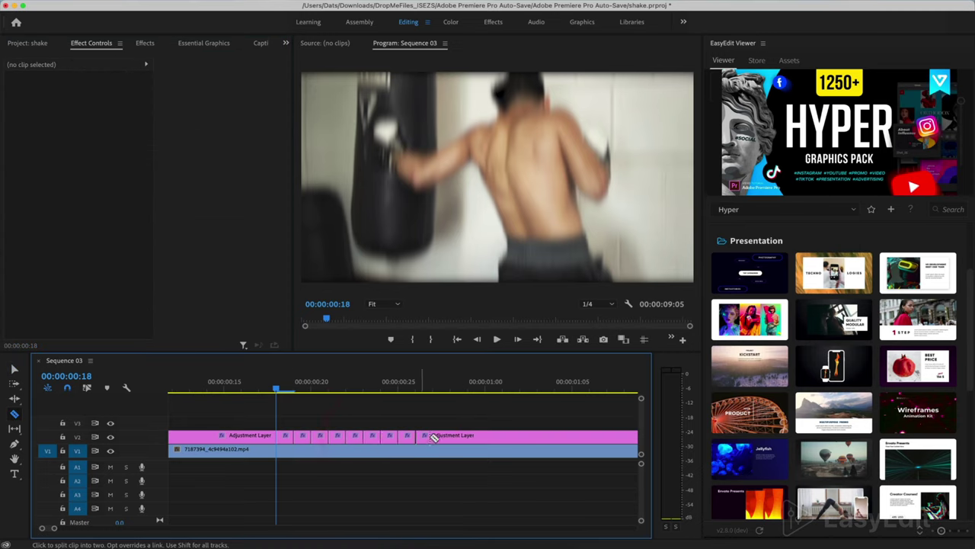
Delete the first piece and four alternate pieces, leaving five short blur segments.
key(v)
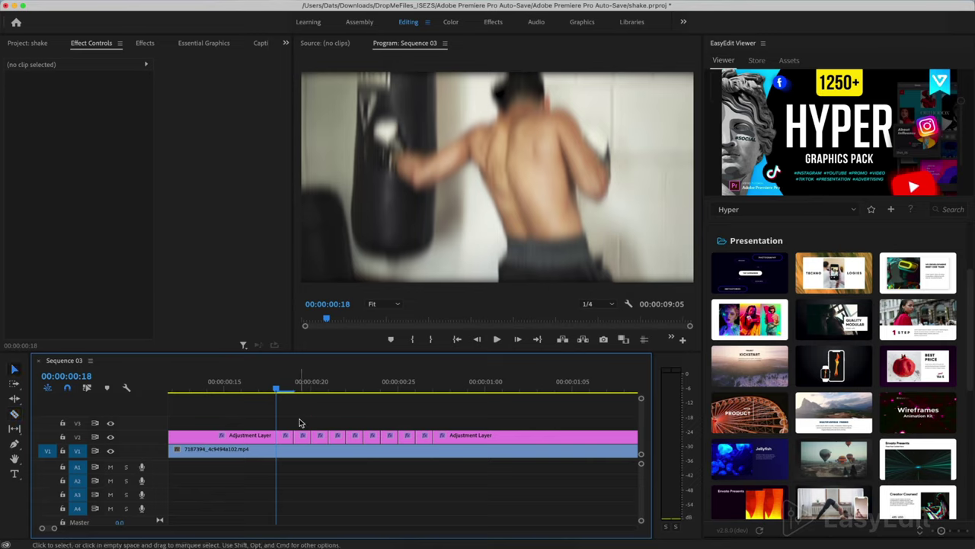
click(245, 439)
key(Delete)
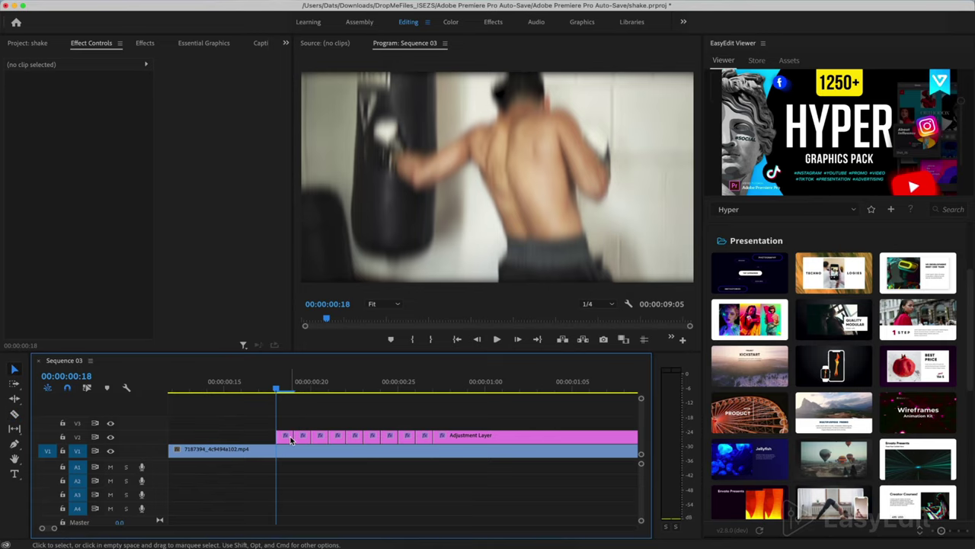
click(303, 438)
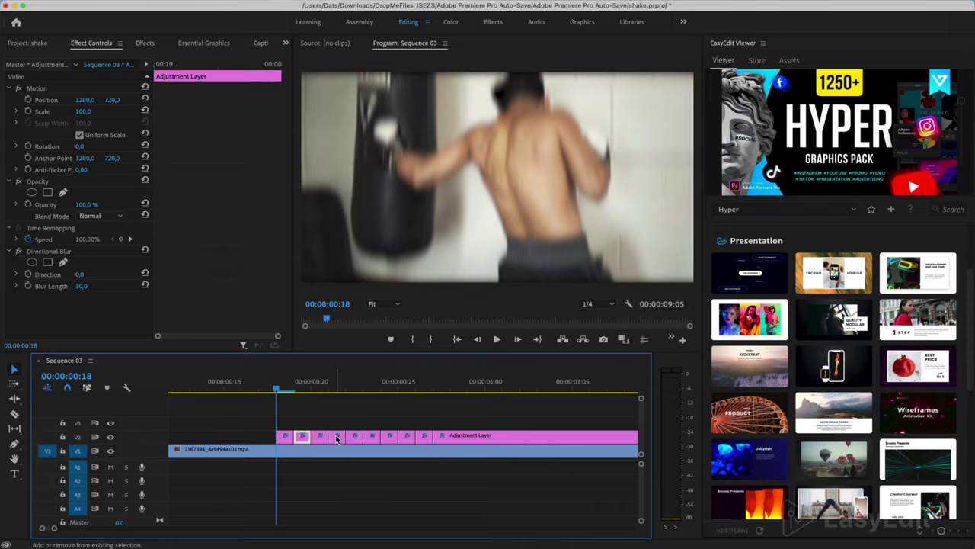
shift+click(338, 437)
shift+click(373, 437)
shift+click(408, 437)
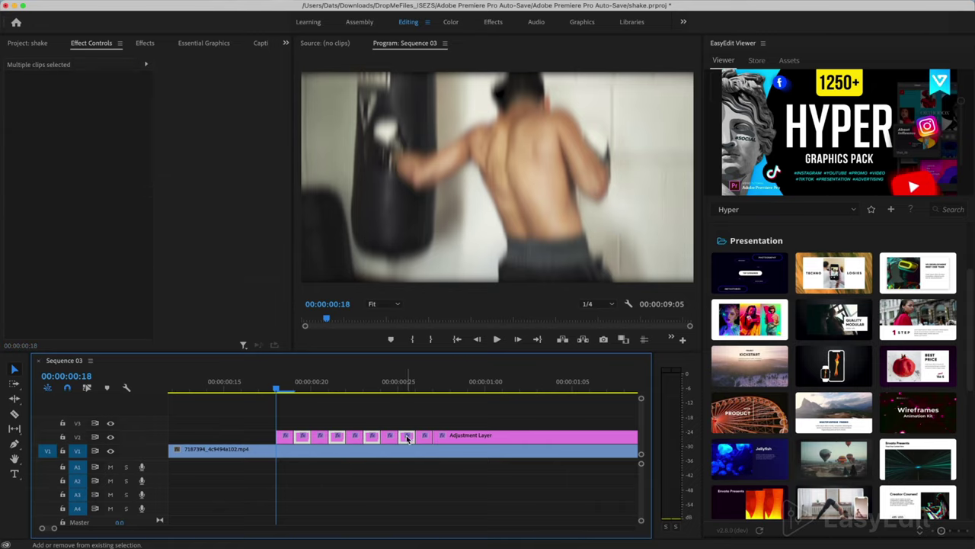
key(Delete)
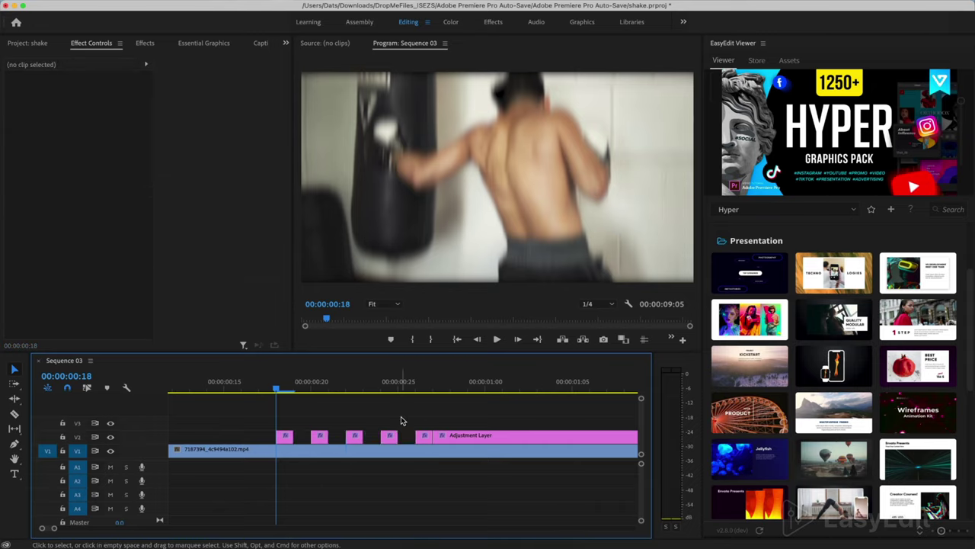
key(minus)
key(minus)
Move the long leftover adjustment layer about five seconds later and return the playhead to the start.
drag(225, 437, 389, 432)
key(equal)
key(equal)
key(equal)
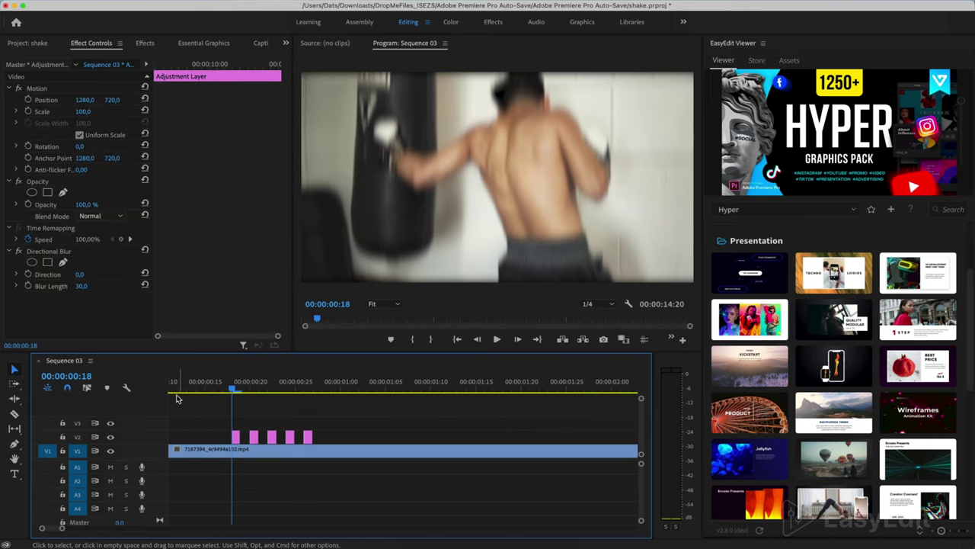
drag(176, 397, 141, 388)
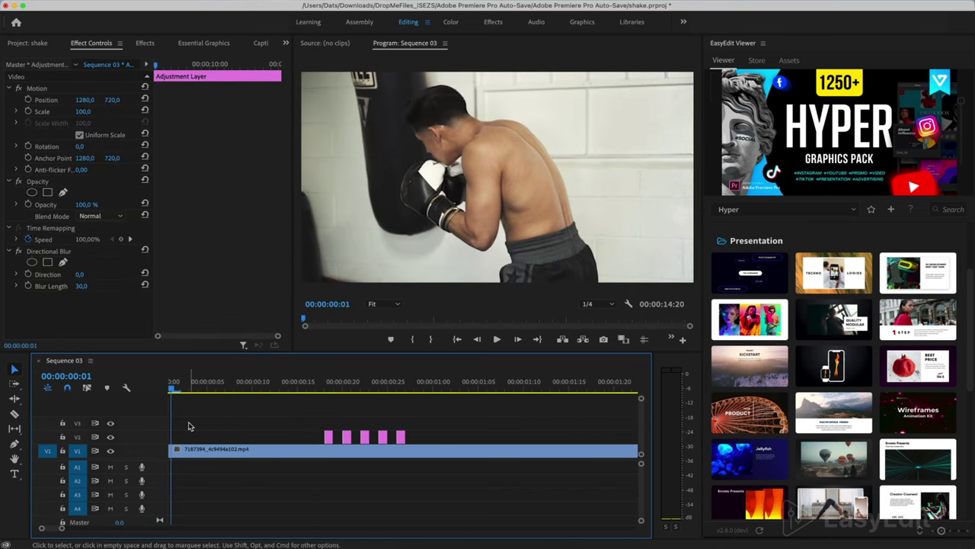
Preview the blur flashes from the start, then park the playhead at 00:00:00:17.
key(minus)
key(space)
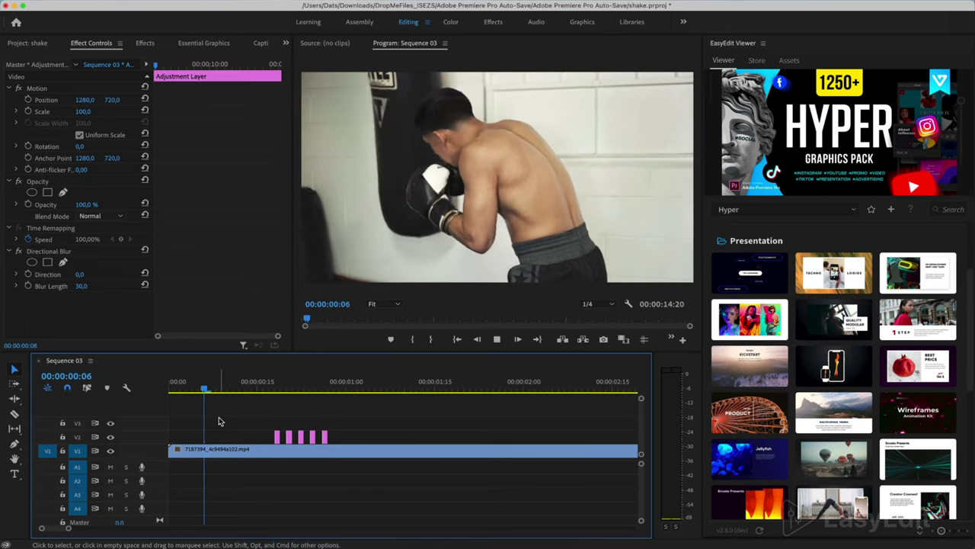
key(space)
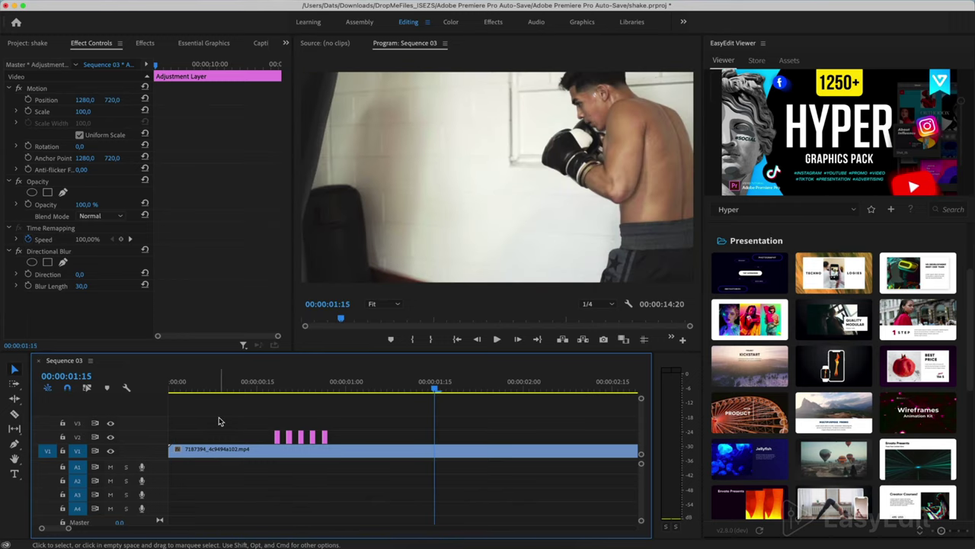
click(268, 386)
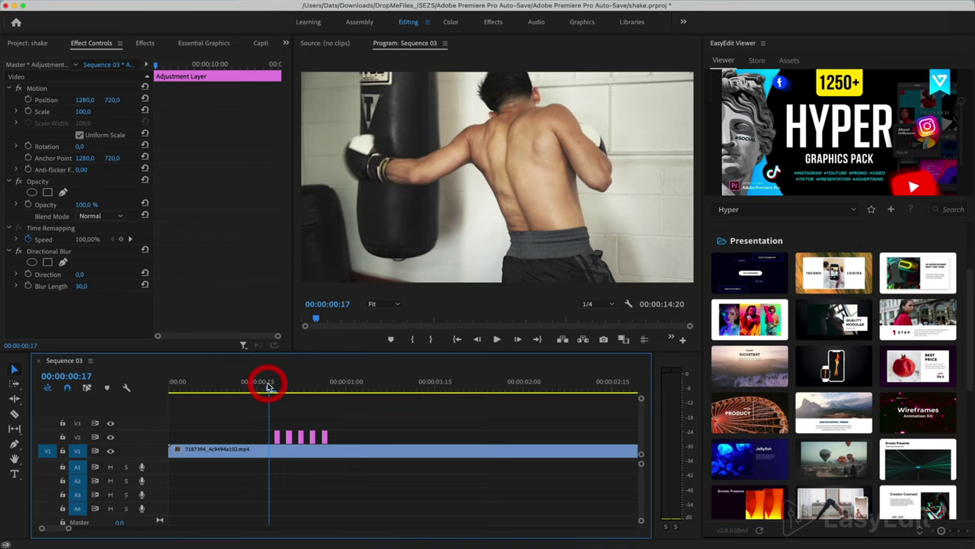
Step through the flashes frame by frame and delete the extra blur pieces, keeping three.
key(Right)
key(Right)
key(Right)
key(Right)
key(Right)
key(Right)
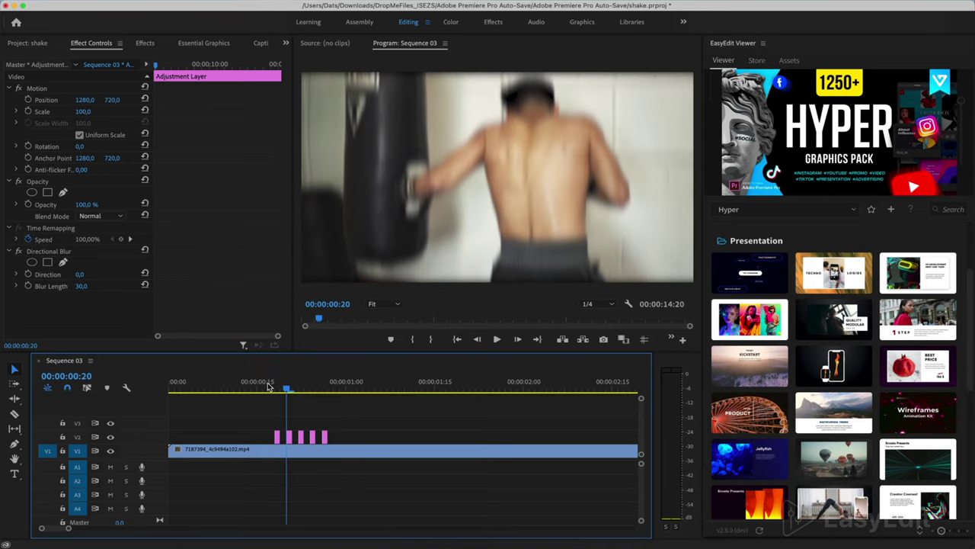
key(Right)
key(Right)
key(Right)
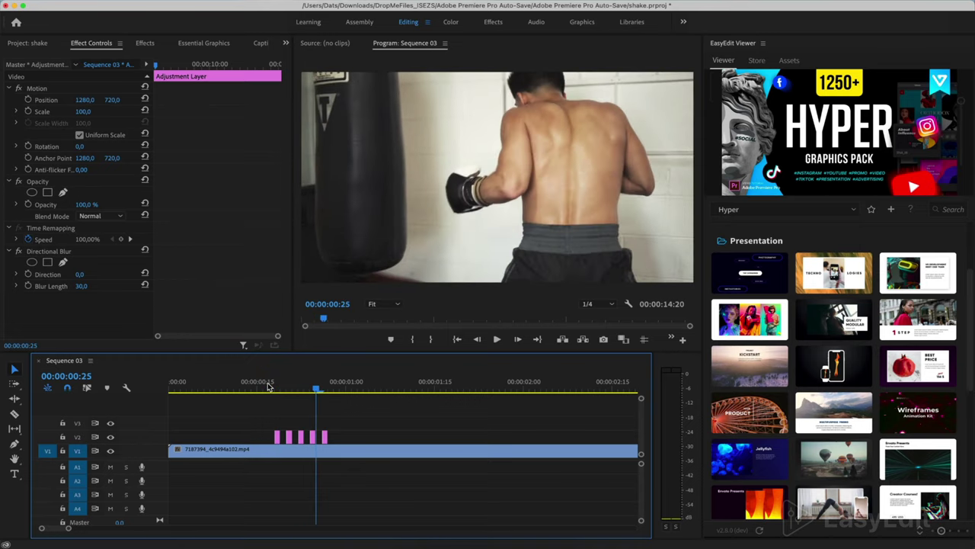
shift+click(314, 436)
key(Delete)
Play the sequence from the start to check the three flashes and find the next punch.
click(190, 390)
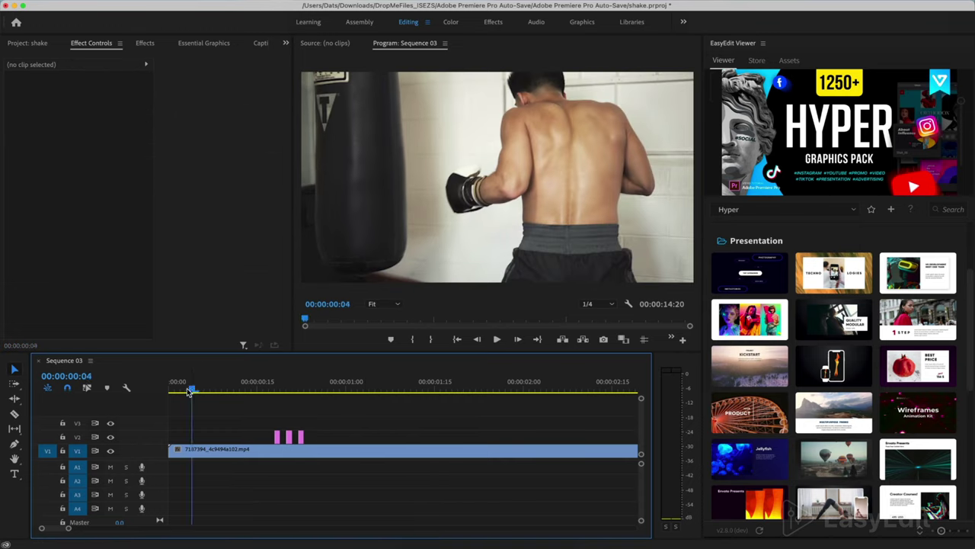
drag(191, 391, 145, 397)
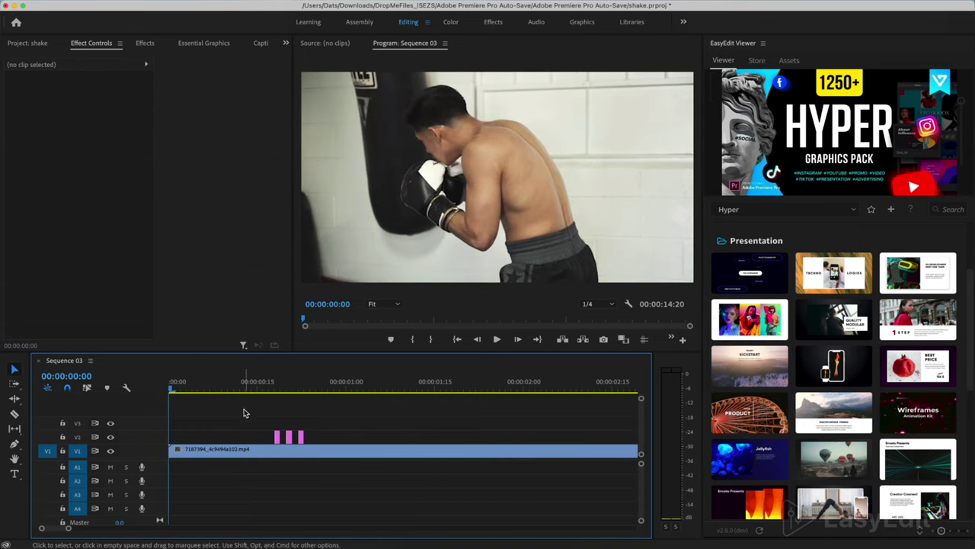
key(space)
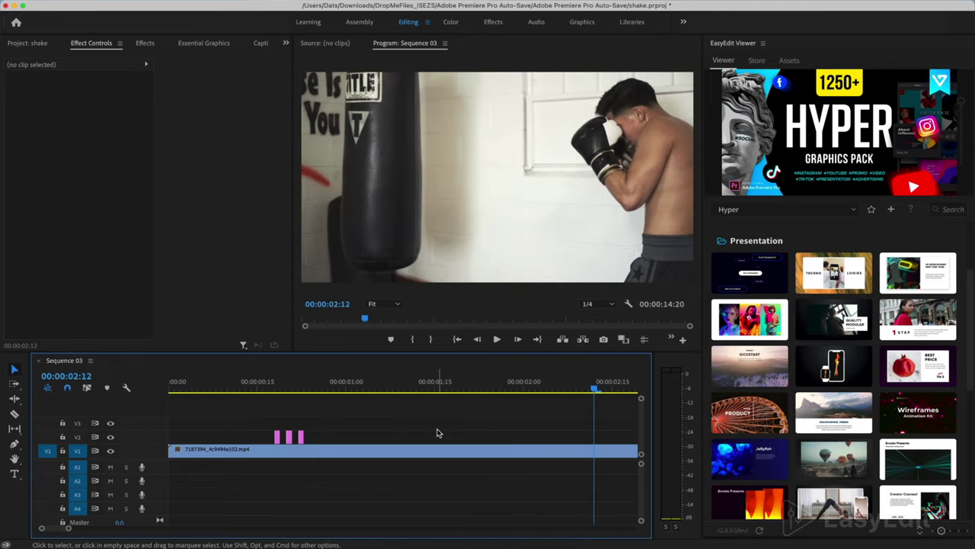
key(minus)
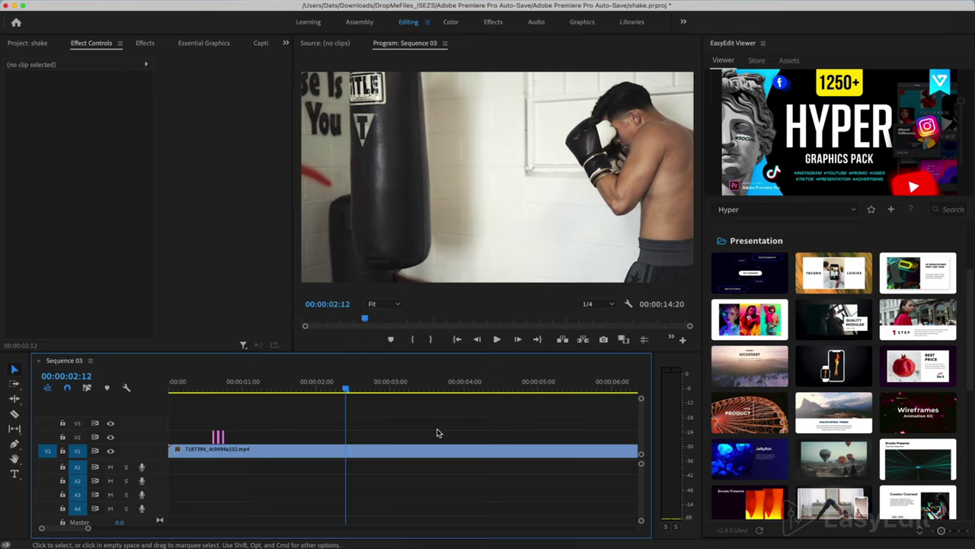
key(space)
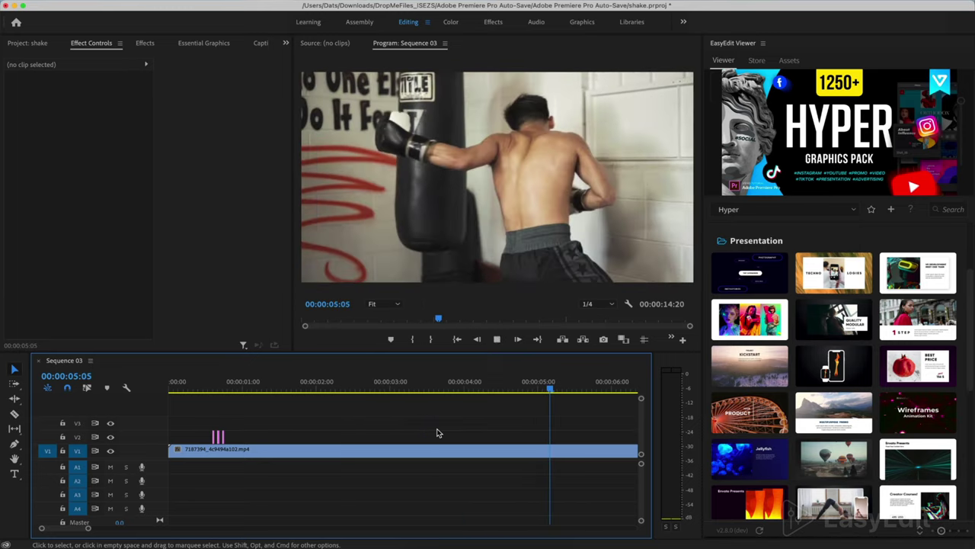
Find the next punch near 00:00:05:00 and marquee-select the three short blur flashes to copy there.
mouse_move(549, 392)
mouse_down()
mouse_move(525, 392)
mouse_move(564, 394)
mouse_move(537, 399)
mouse_up()
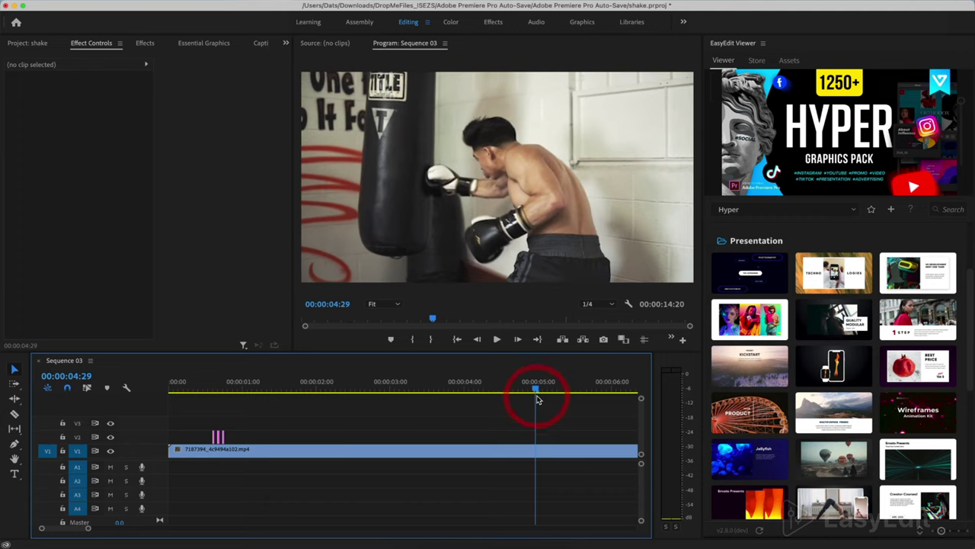
drag(207, 423, 544, 439)
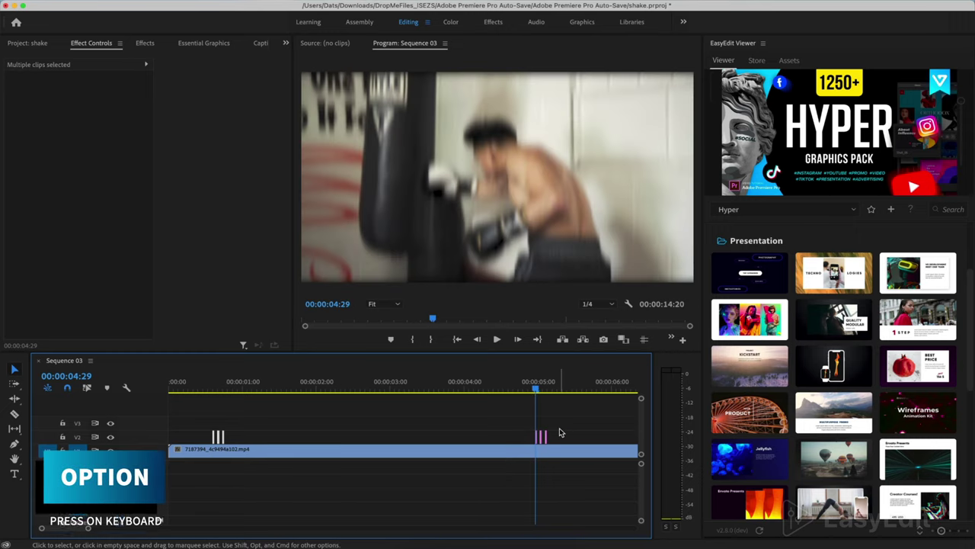
key(Right)
key(Right)
key(Right)
key(Right)
key(Right)
key(Right)
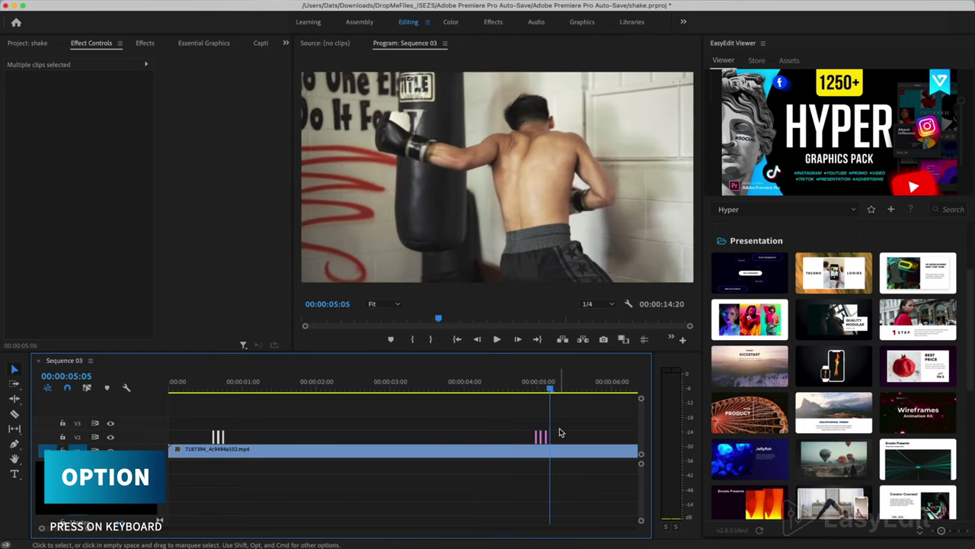
key(Right)
key(Right)
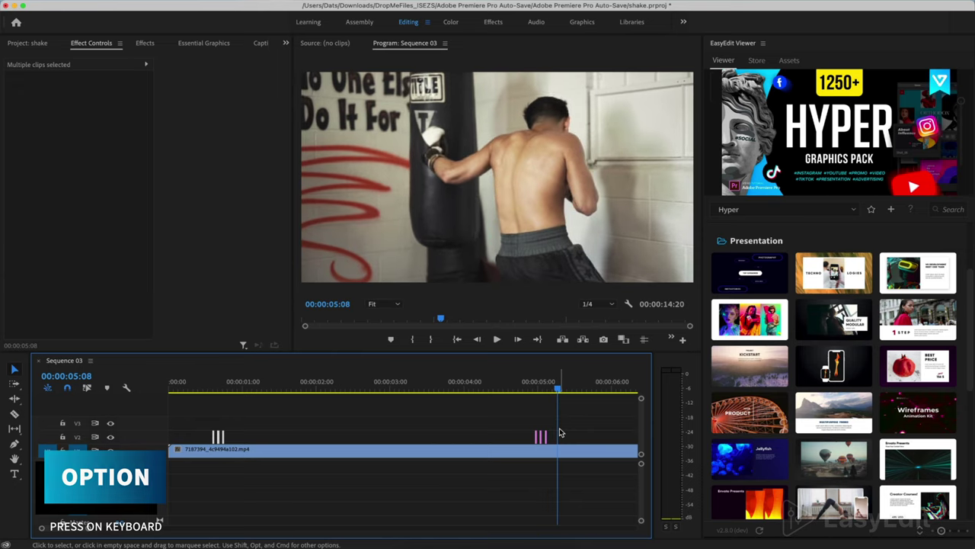
scroll(560, 433, up, 5)
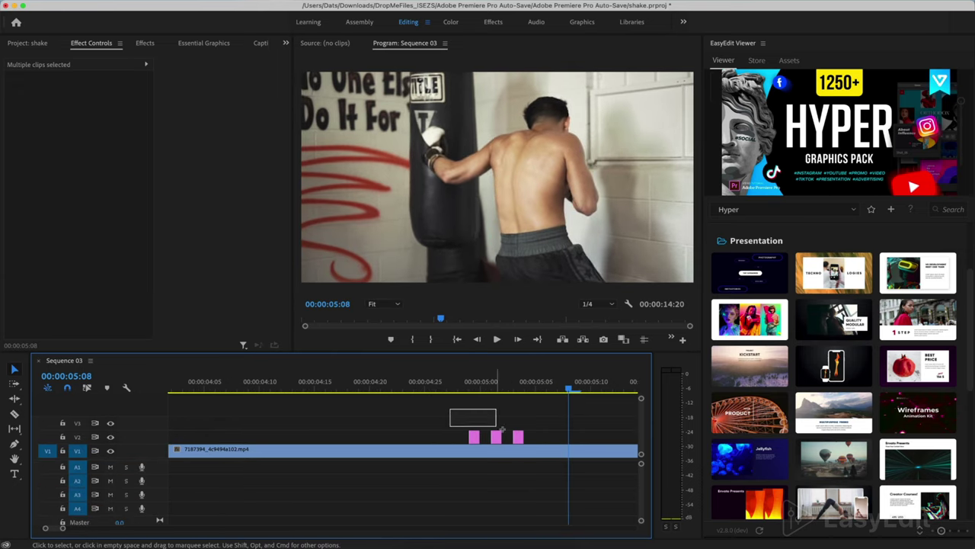
Place copies of the flash segments eight frames later and preview them from 00:00:04:16.
drag(500, 428, 623, 446)
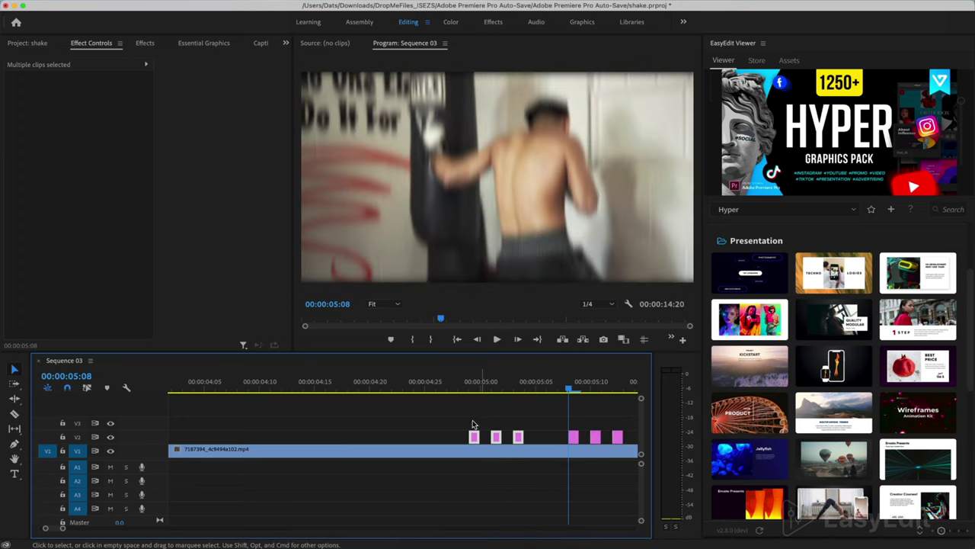
key(minus)
click(412, 389)
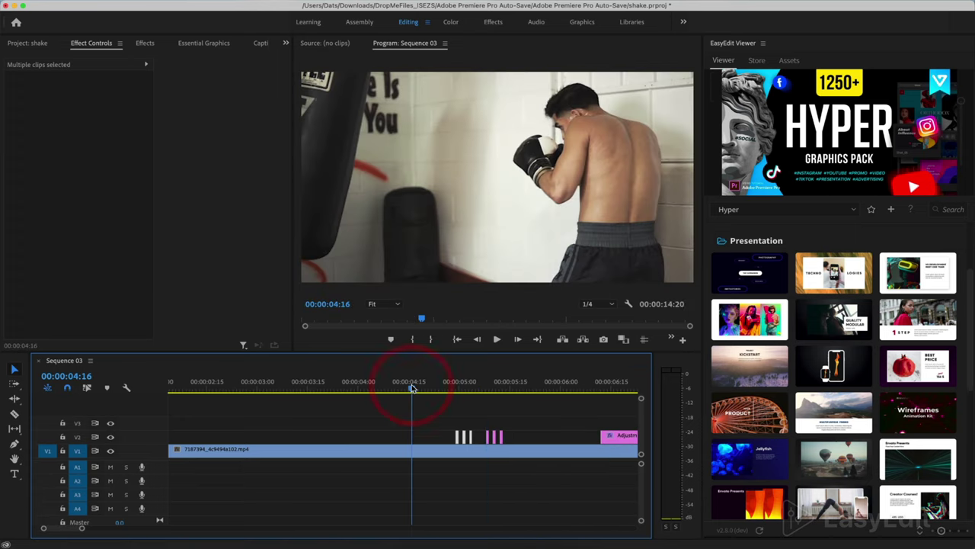
key(space)
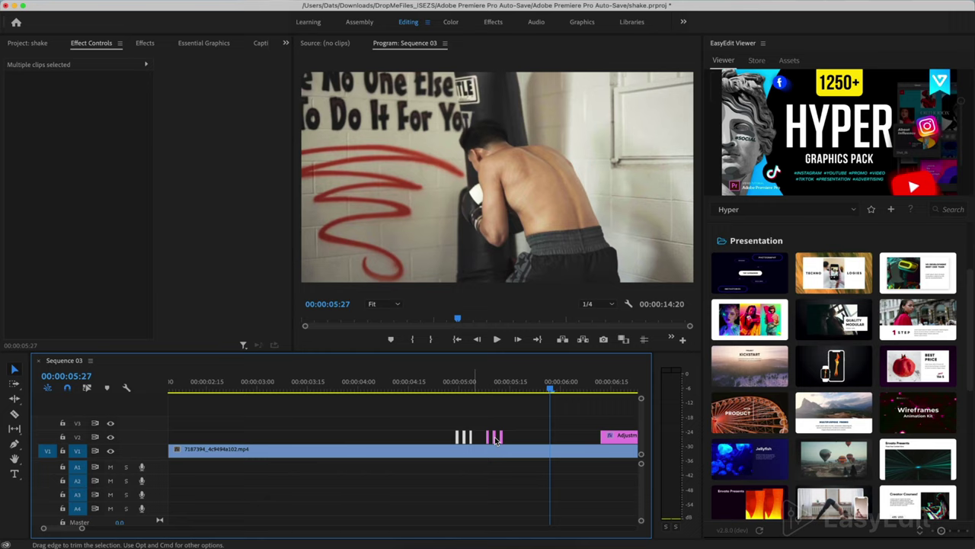
scroll(464, 431, up, 3)
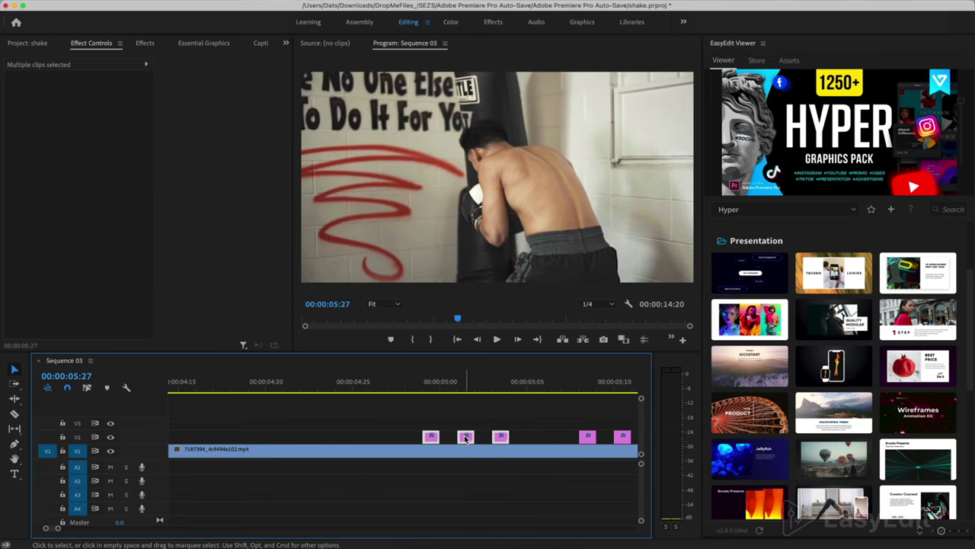
Set Directional Blur Length to 15 on the first two short blur segments on V2.
click(443, 418)
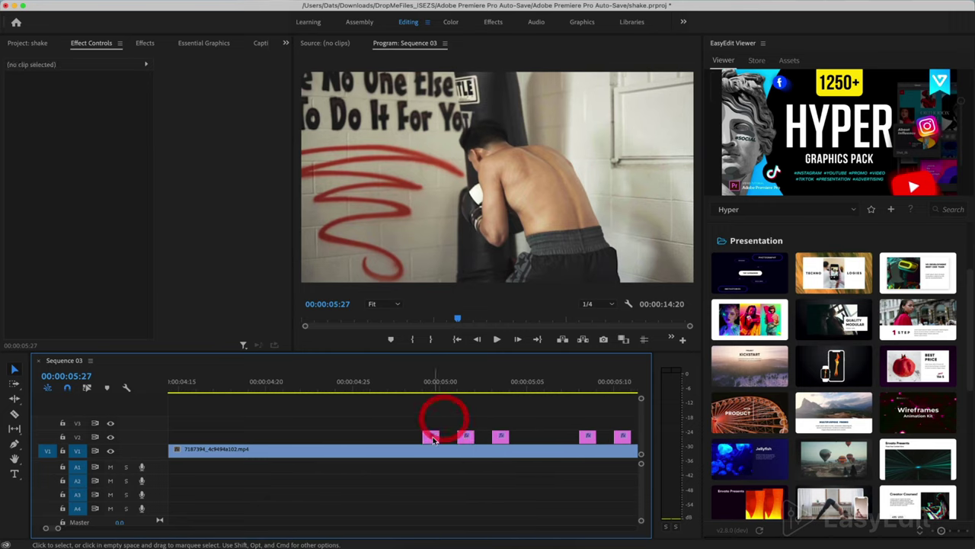
click(432, 437)
click(85, 285)
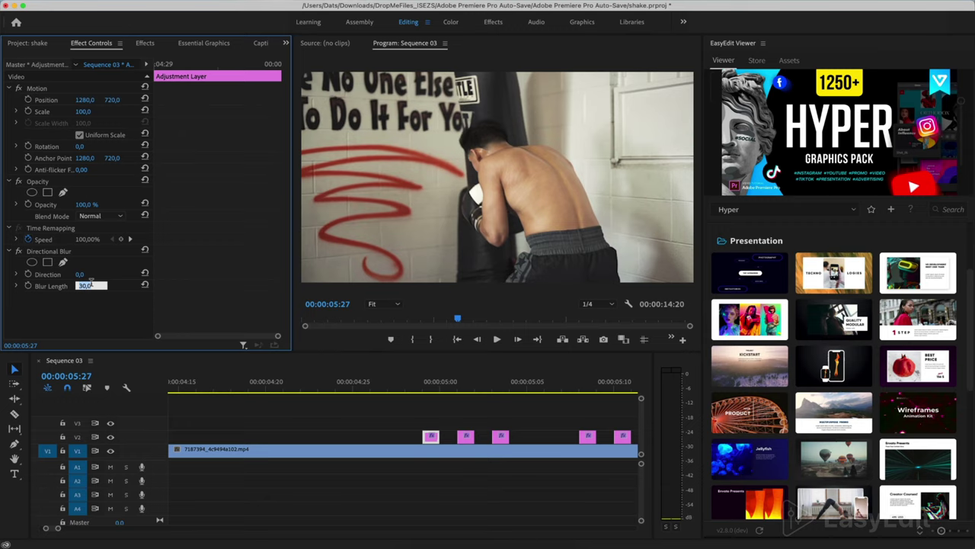
text(15)
key(Return)
click(423, 389)
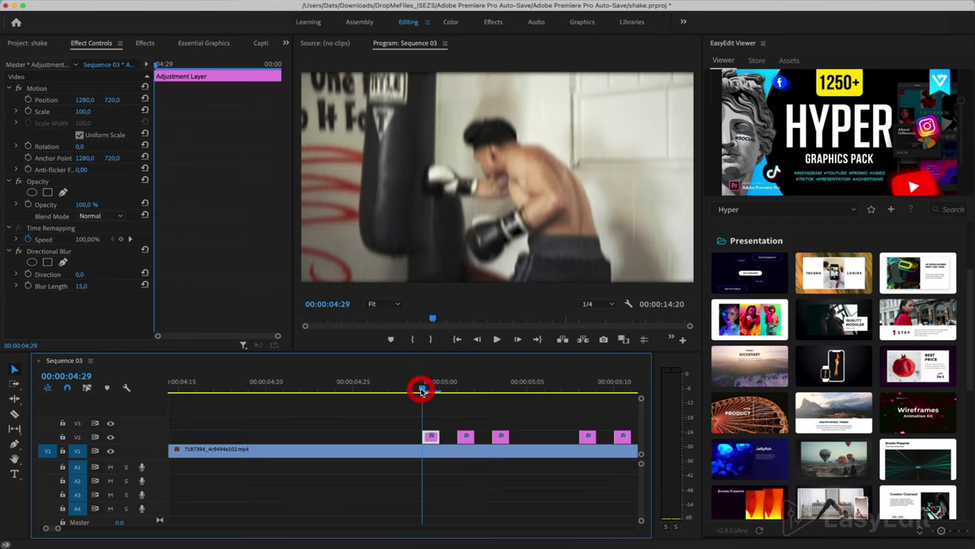
key(Right)
key(Right)
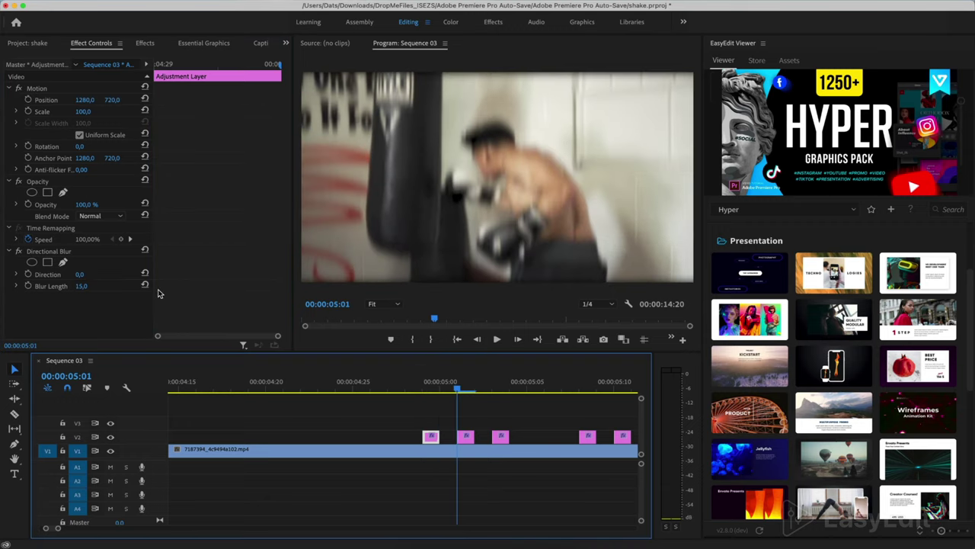
click(466, 437)
click(85, 285)
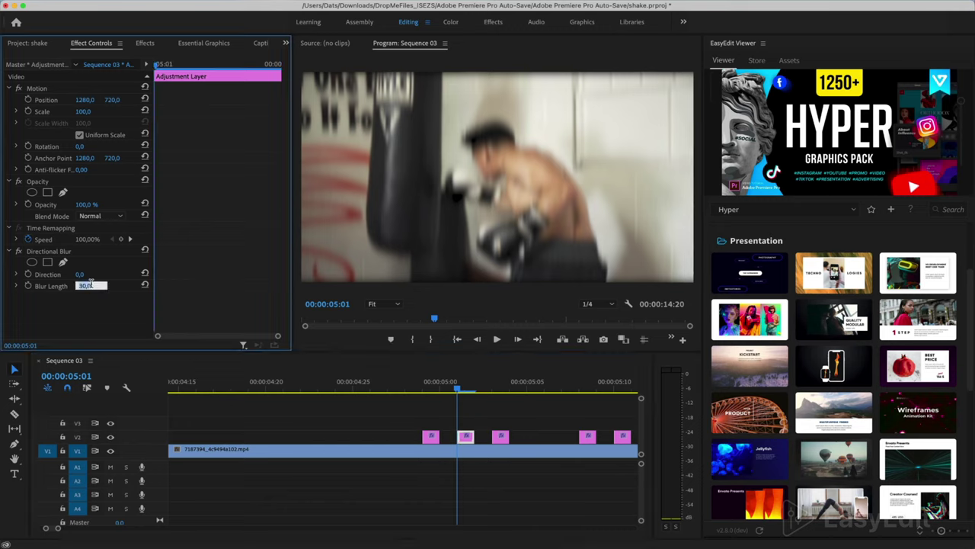
text(15)
key(Return)
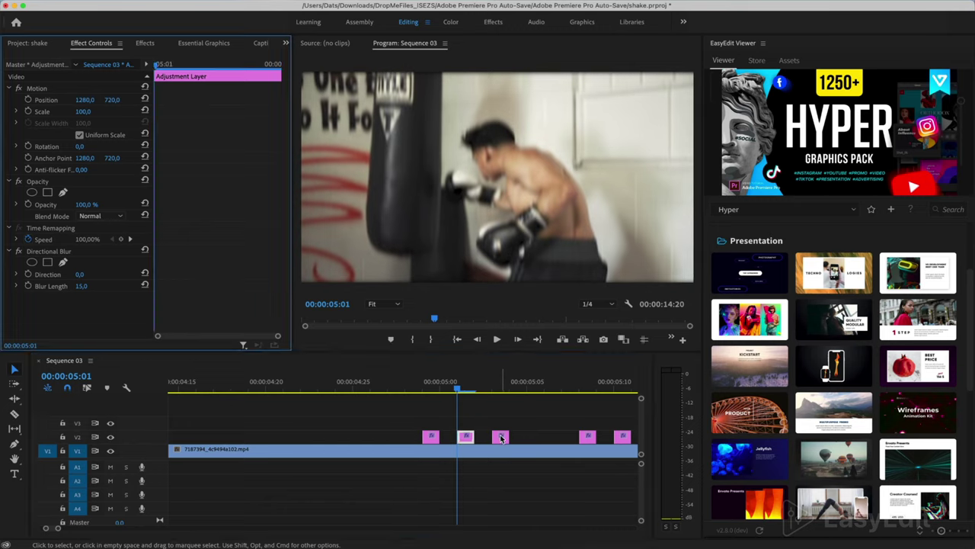
Delete the third blur segment on V2 and check another segment's settings.
click(500, 437)
key(Delete)
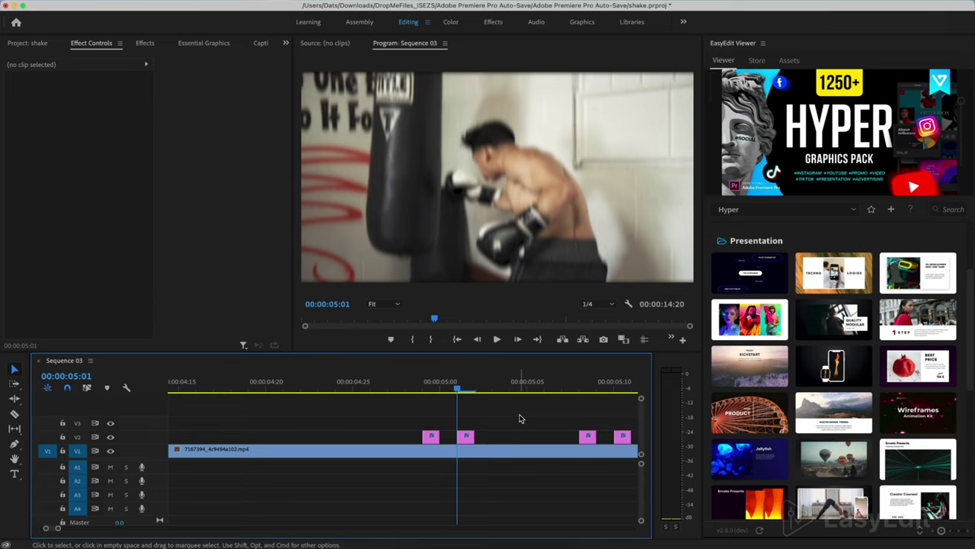
key(minus)
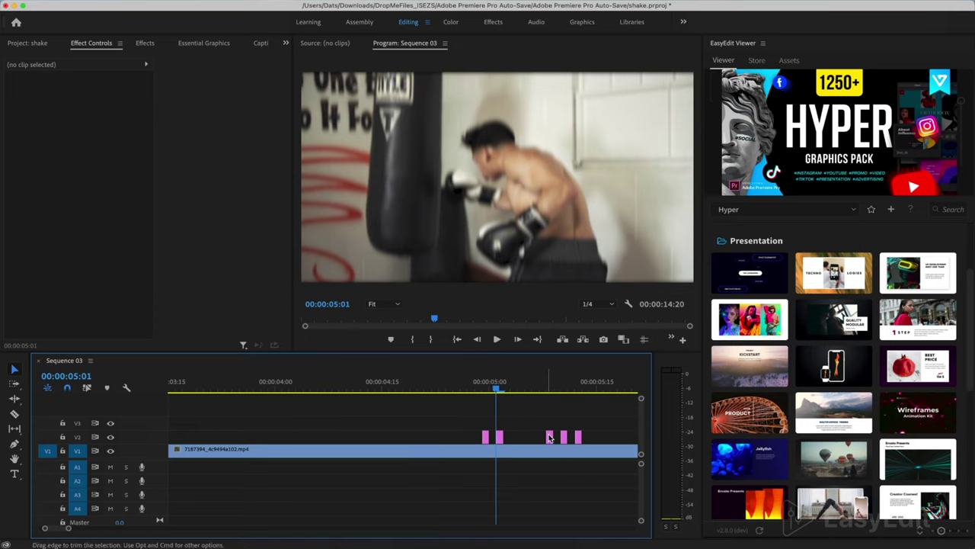
click(548, 438)
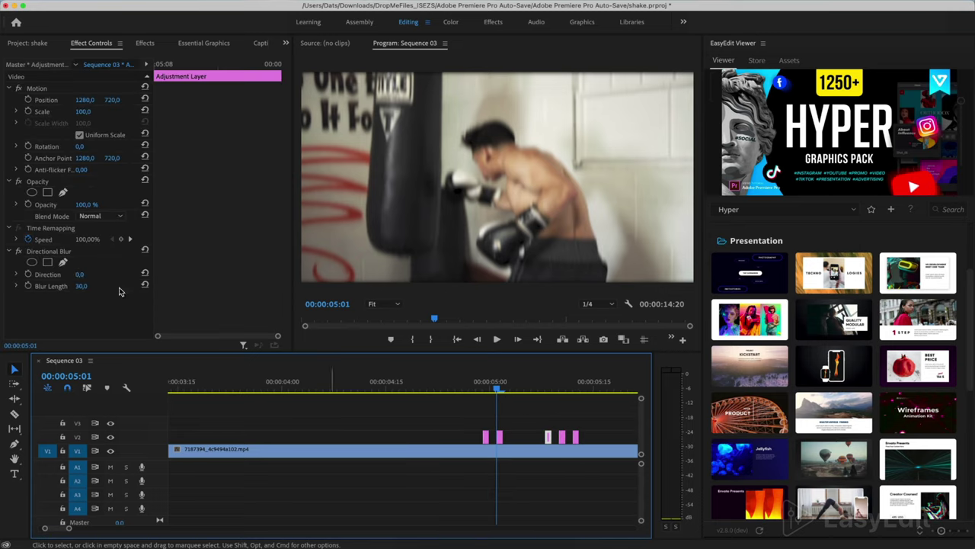
key(backslash)
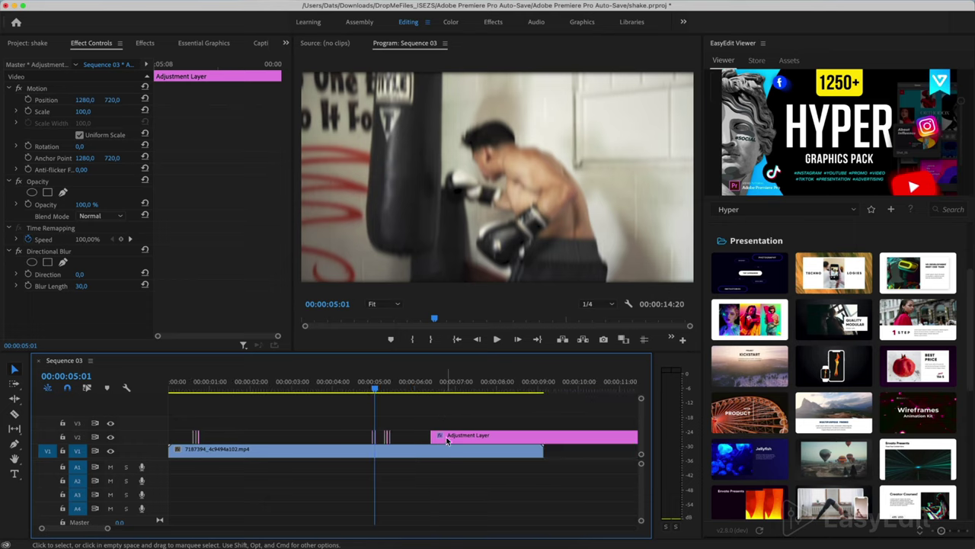
Trim the long adjustment clip so it starts later, then play back the edited section.
drag(446, 440, 466, 438)
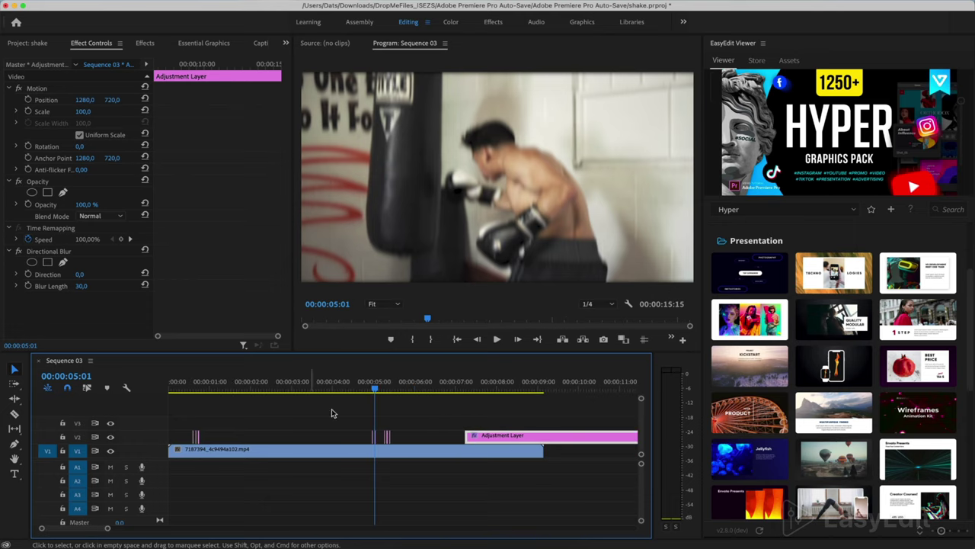
click(359, 388)
key(space)
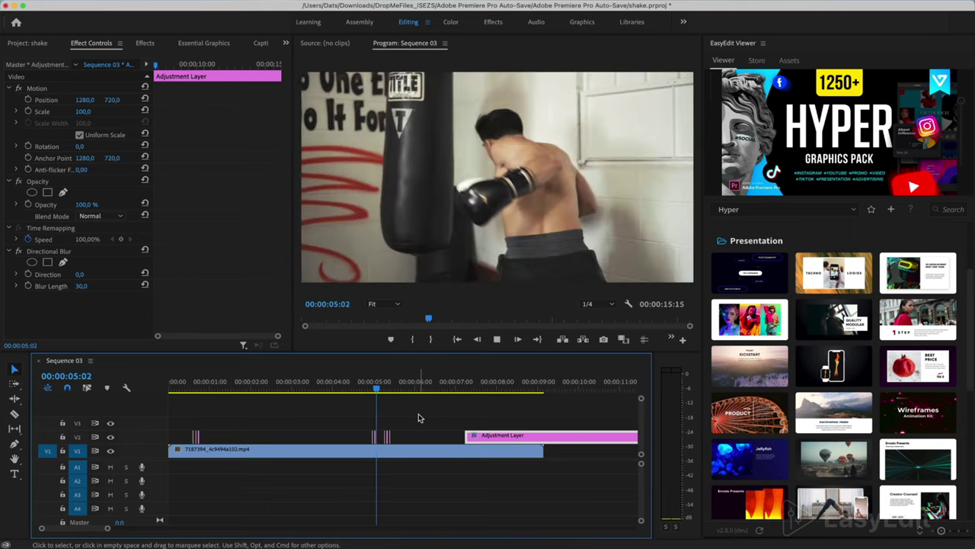
key(space)
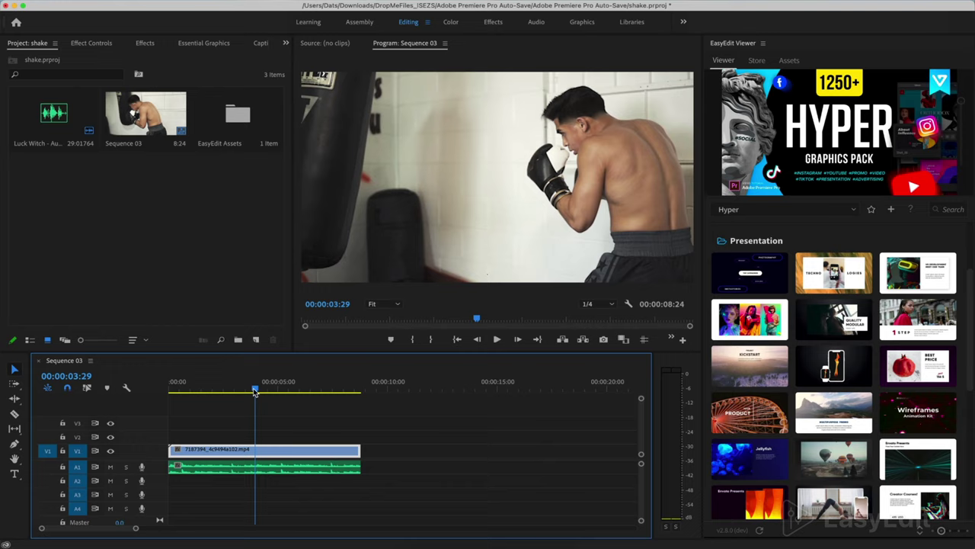
drag(254, 391, 126, 404)
key(space)
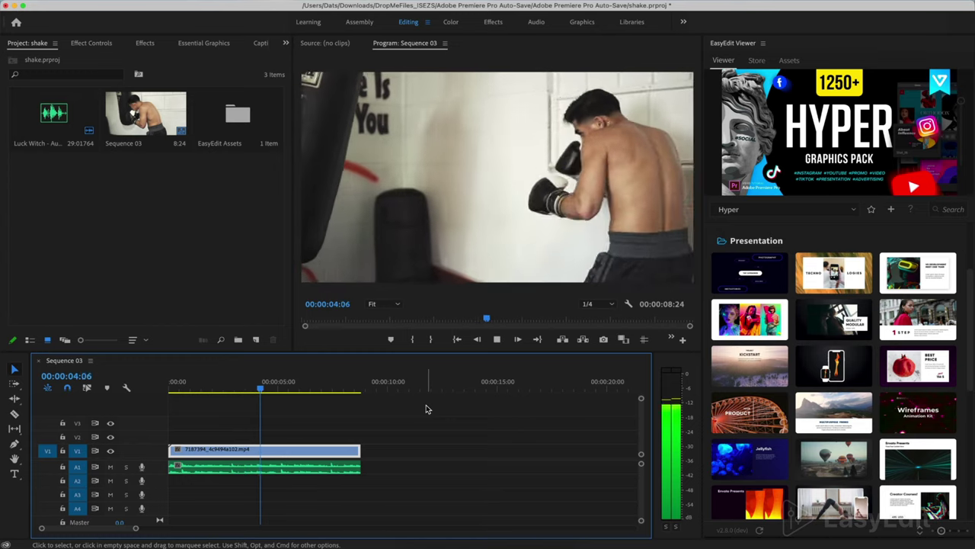
key(space)
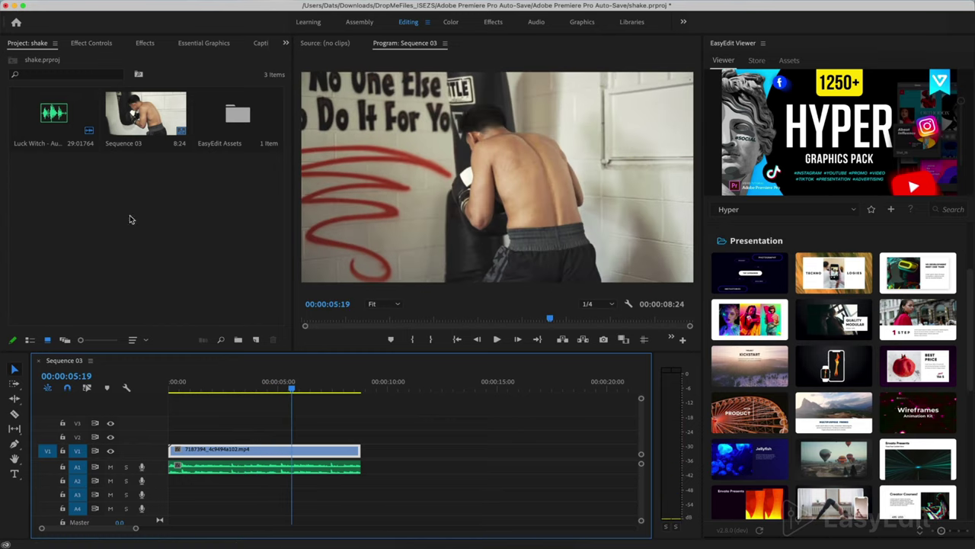
Create a new adjustment layer in the Project panel with default settings.
right_click(151, 210)
mouse_move(240, 262)
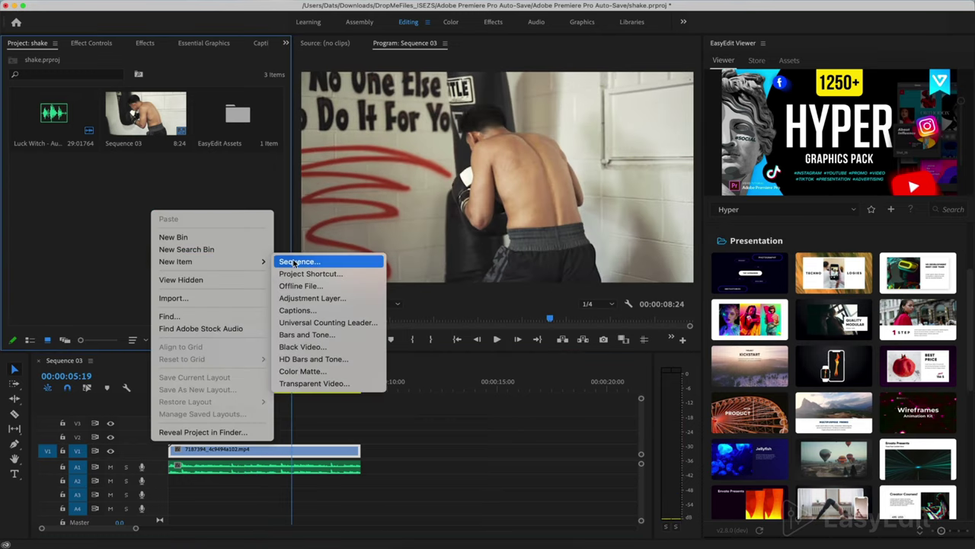
click(313, 297)
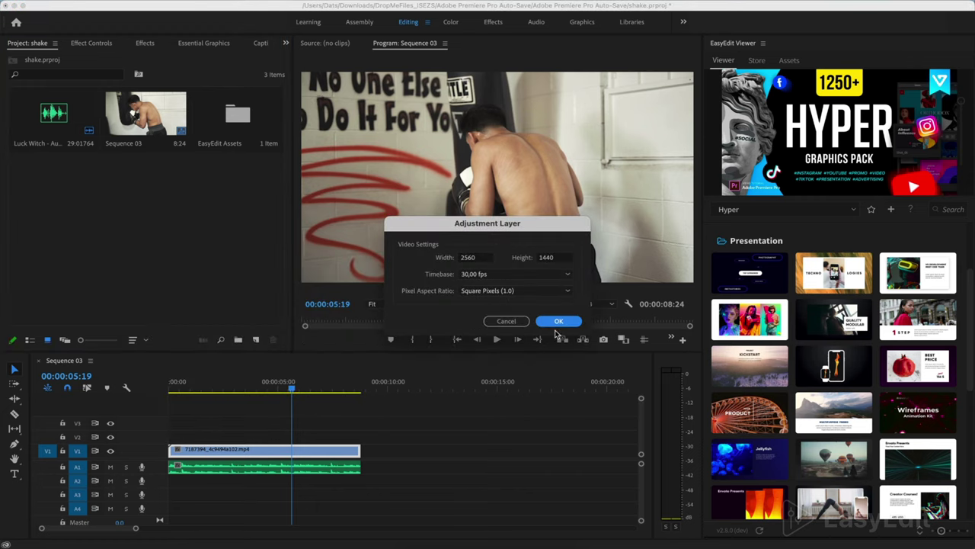
click(562, 325)
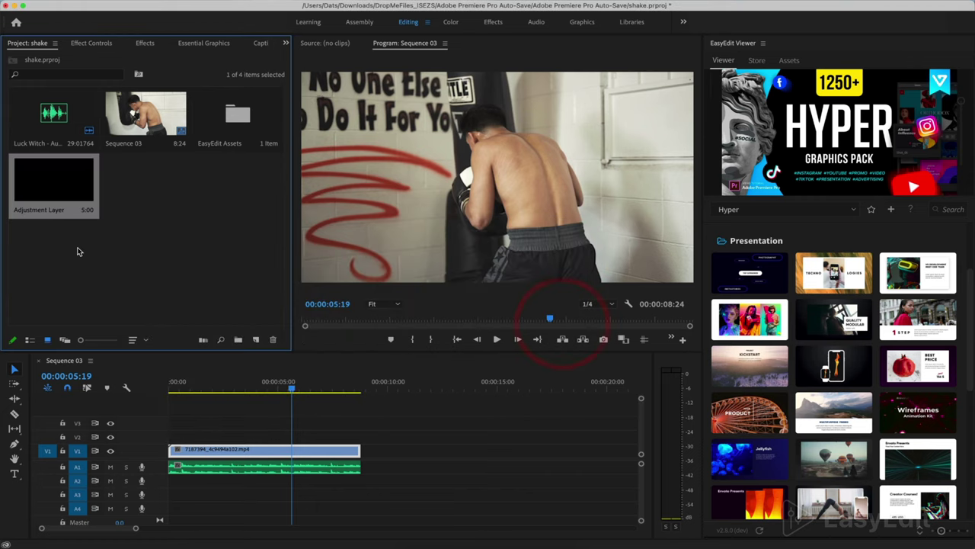
Rename the layer 'Crop', place it on V3 and extend it to the clip's end.
click(49, 210)
key(BackSpace)
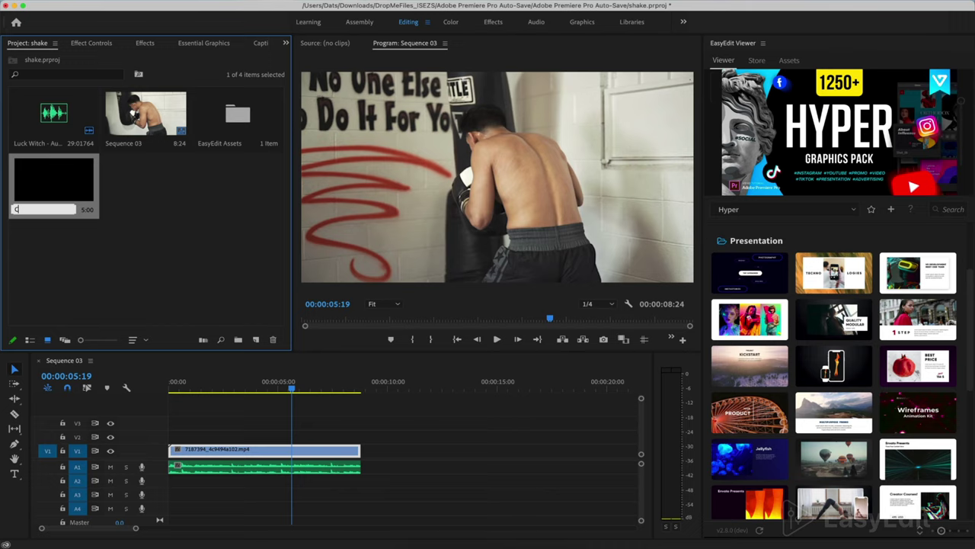
text(Crop)
key(Return)
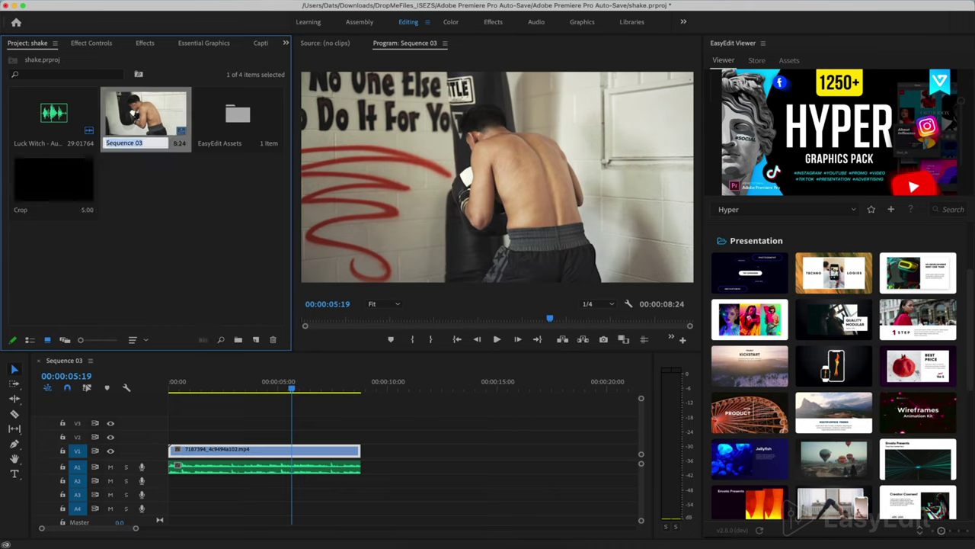
drag(54, 183, 164, 424)
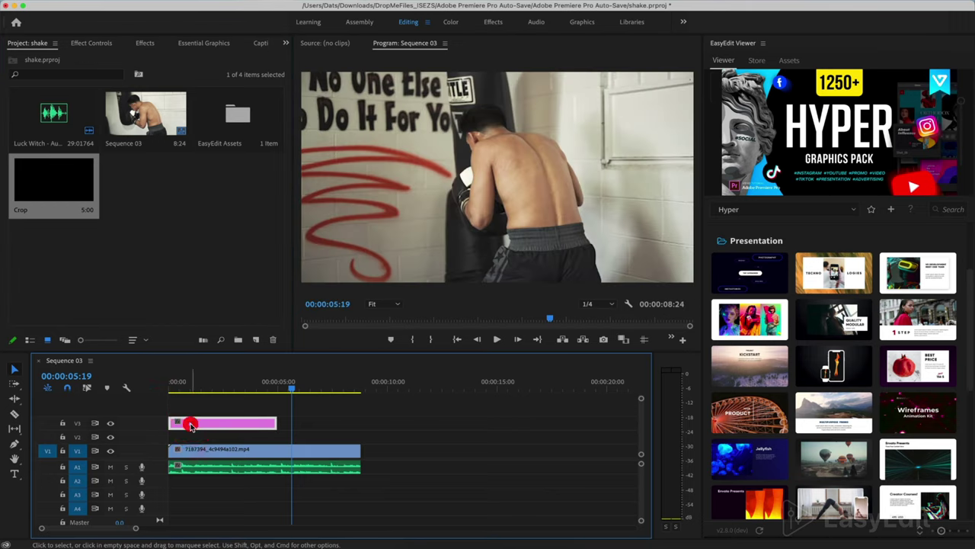
drag(276, 424, 360, 424)
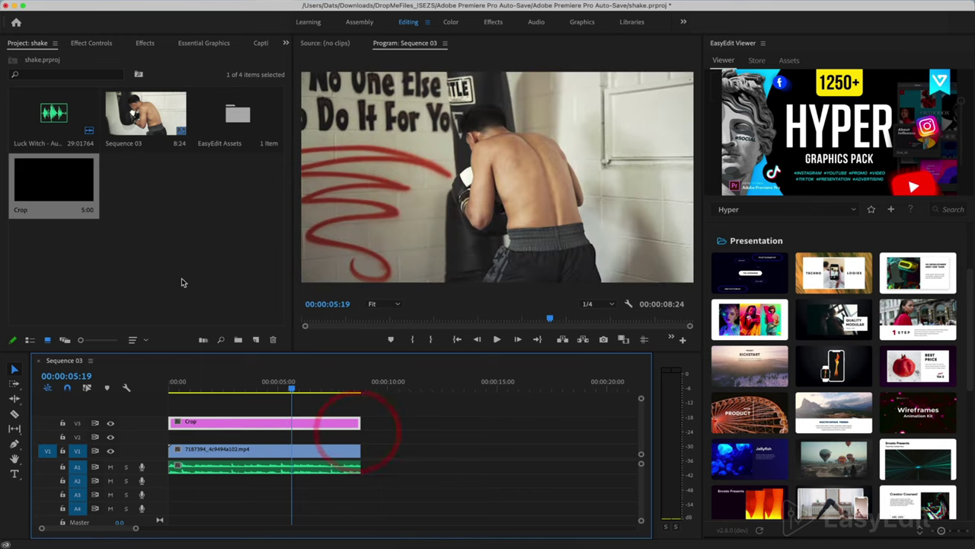
Add a second adjustment layer on V2 spanning the clip, then show Effects with a cleared search.
right_click(176, 243)
mouse_move(255, 299)
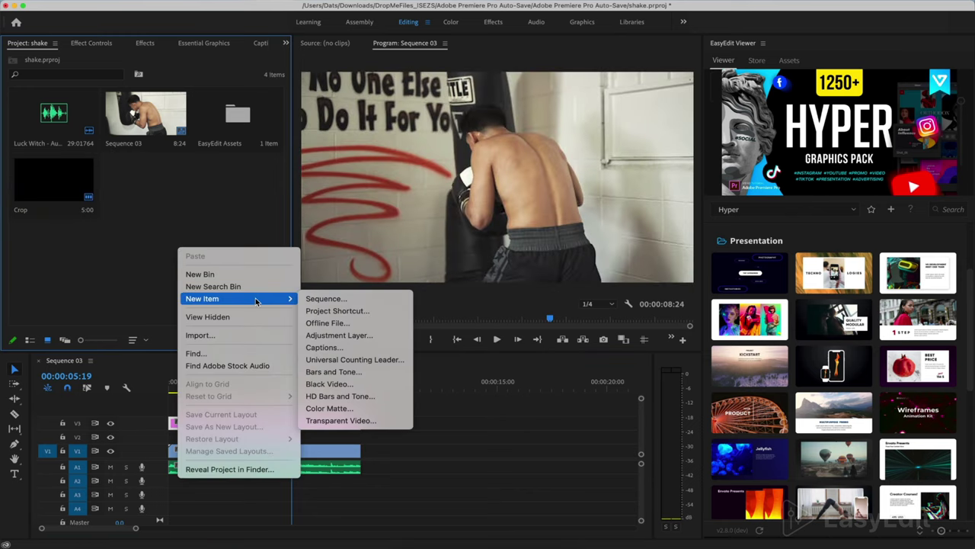
click(339, 335)
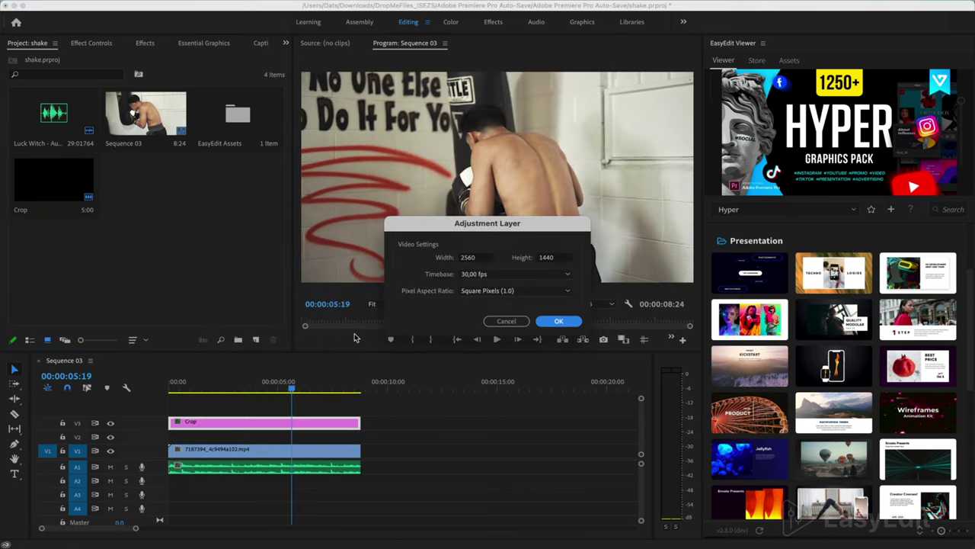
click(559, 321)
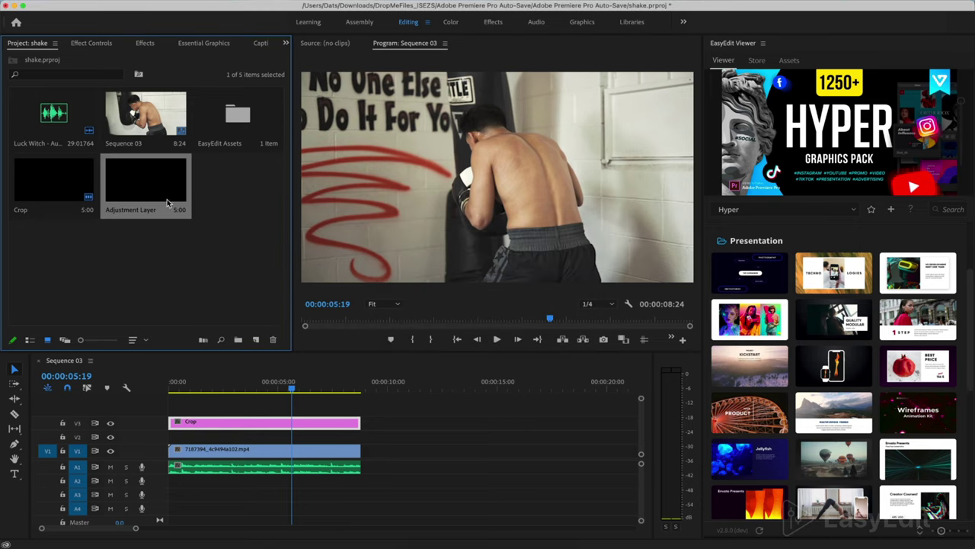
drag(143, 217, 168, 436)
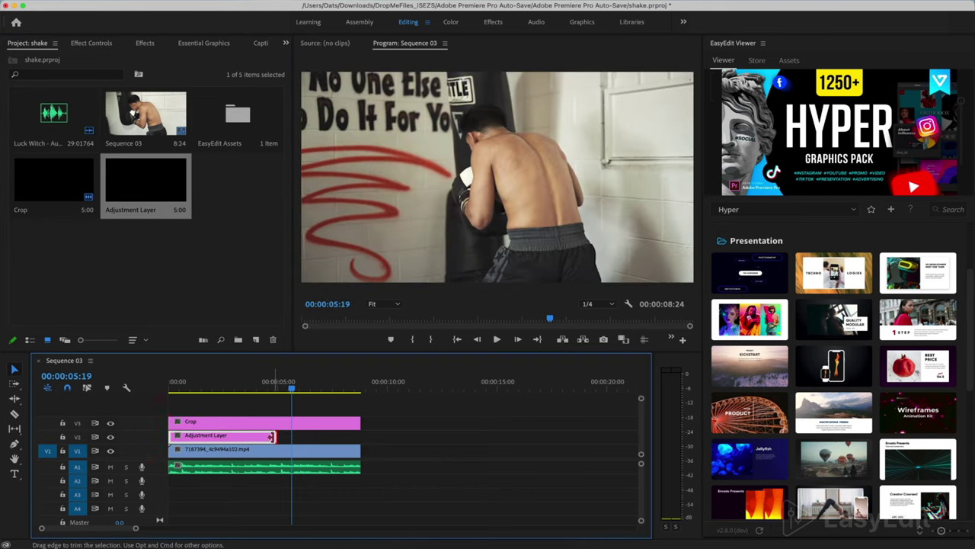
drag(276, 435, 355, 441)
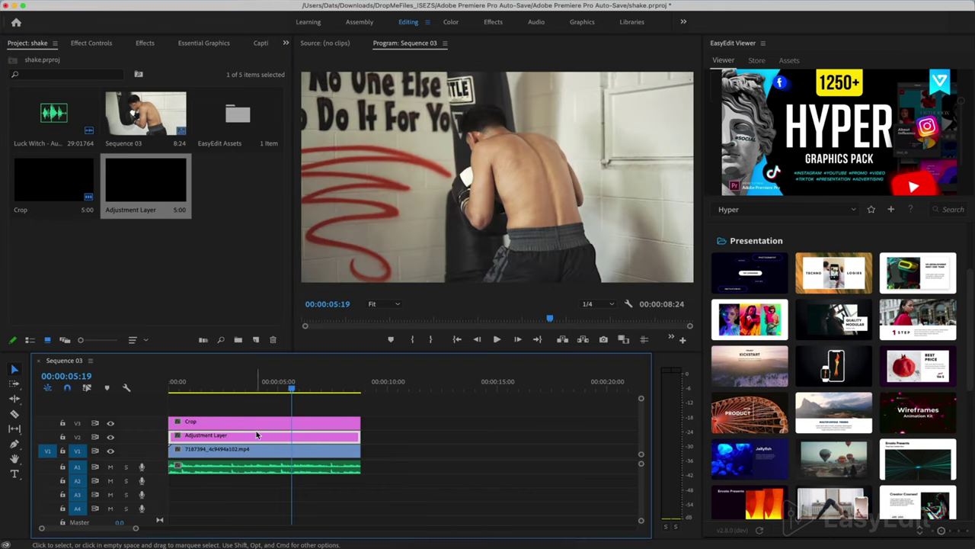
click(145, 44)
click(119, 58)
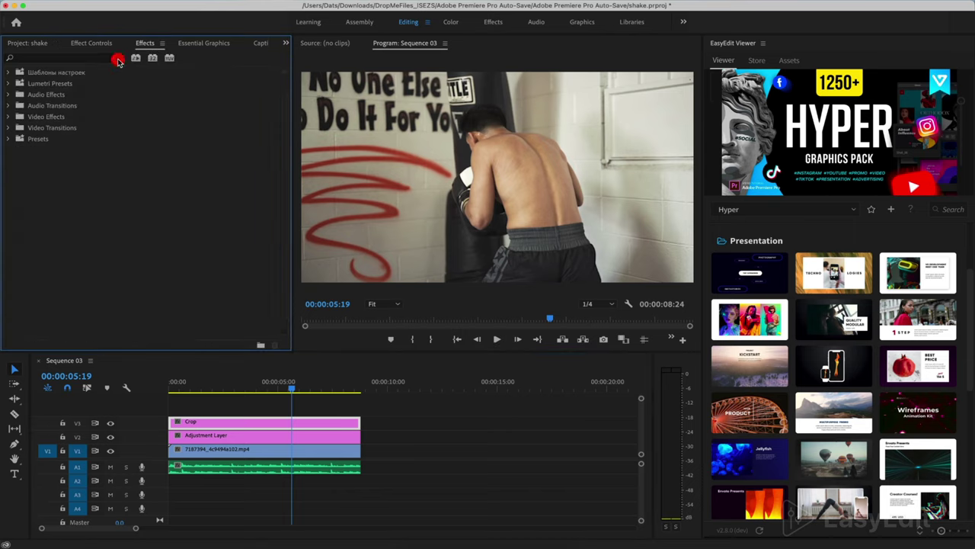
Search effects for 'crop', pick the Crop effect and select the Adjustment Layer clip.
click(93, 58)
text(crop)
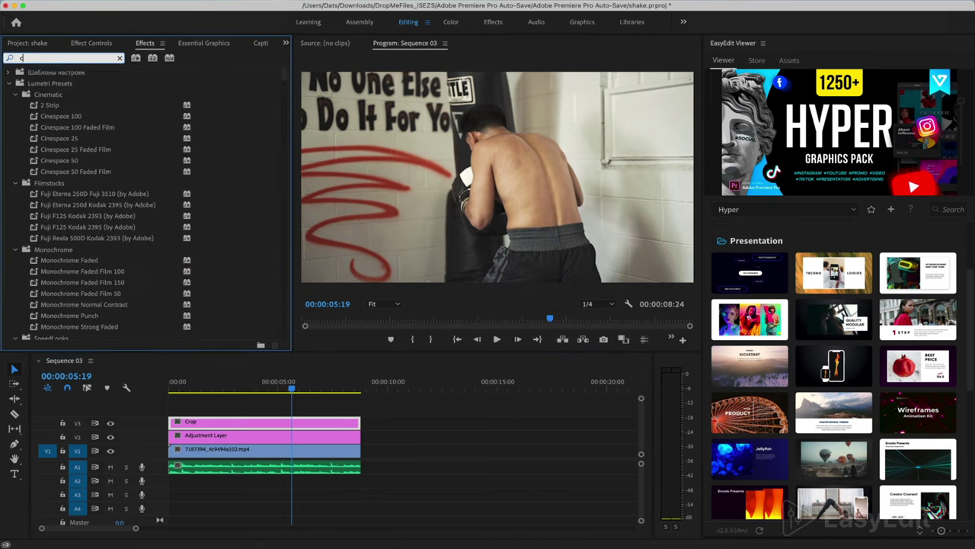
click(49, 141)
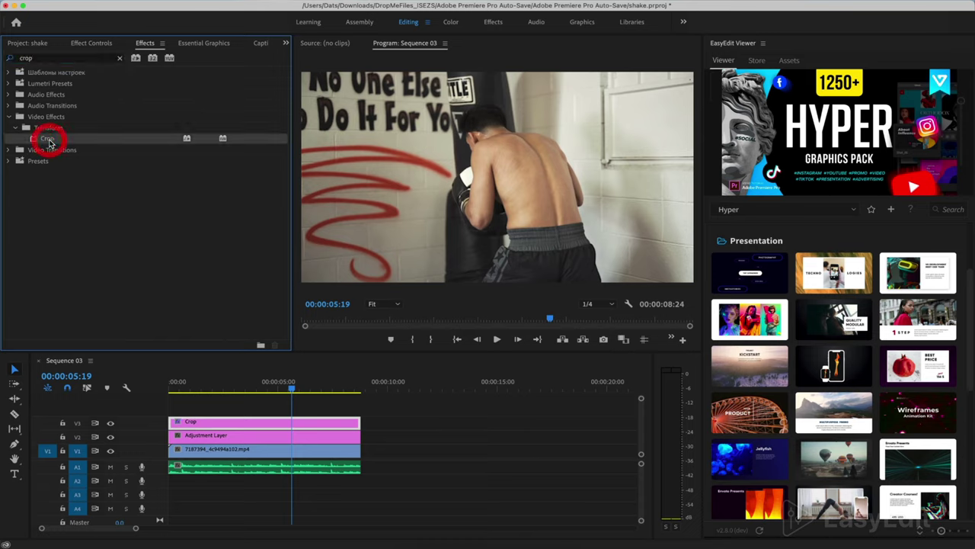
click(213, 444)
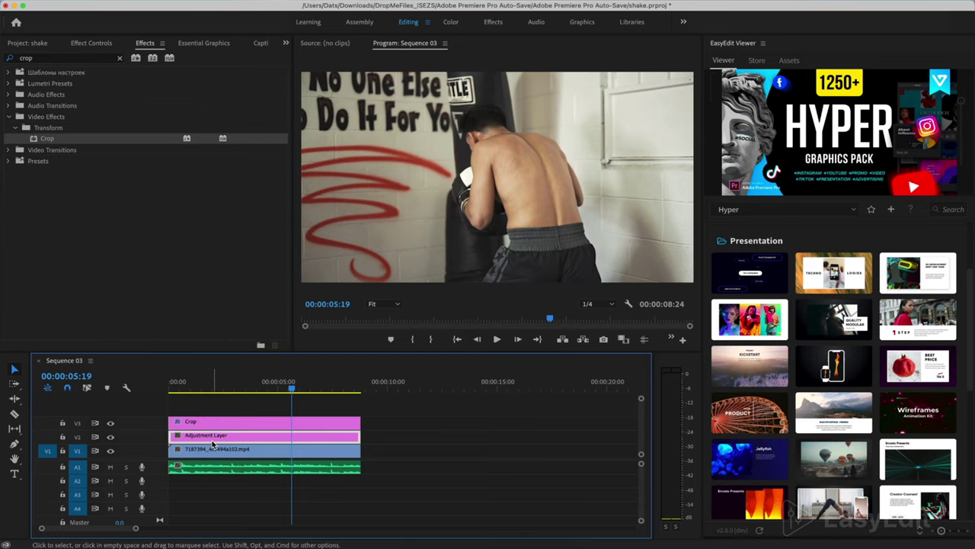
Search effects for 'tran' and pick Distort > Transform.
click(119, 59)
click(96, 56)
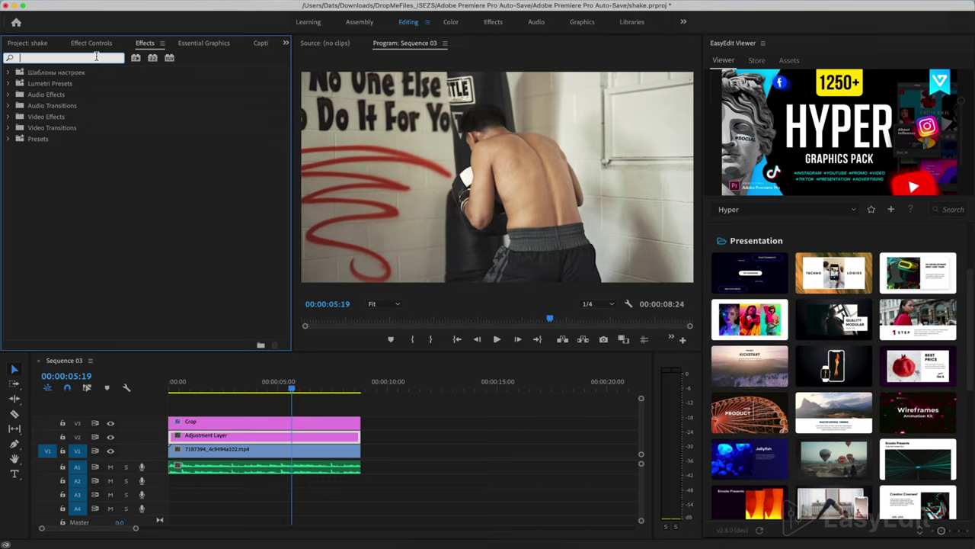
text(tran)
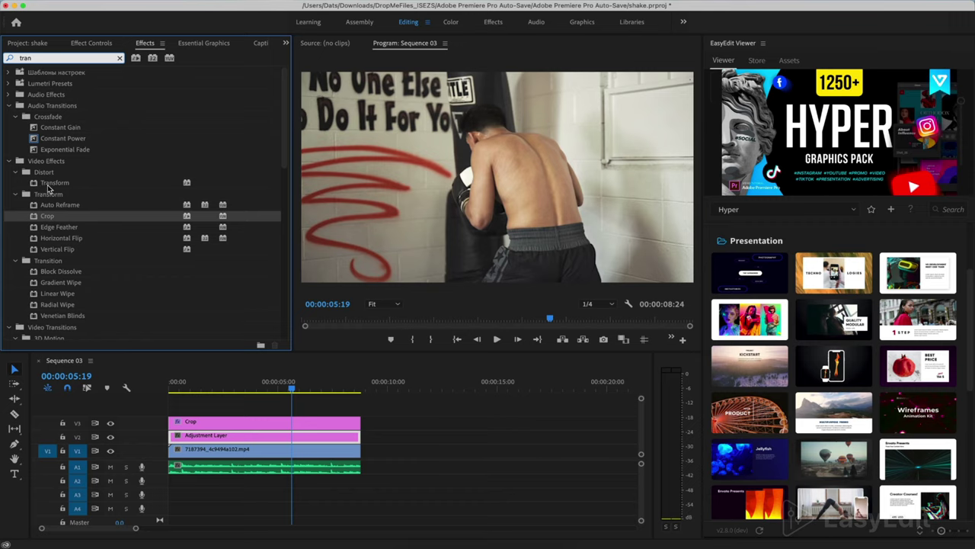
click(50, 184)
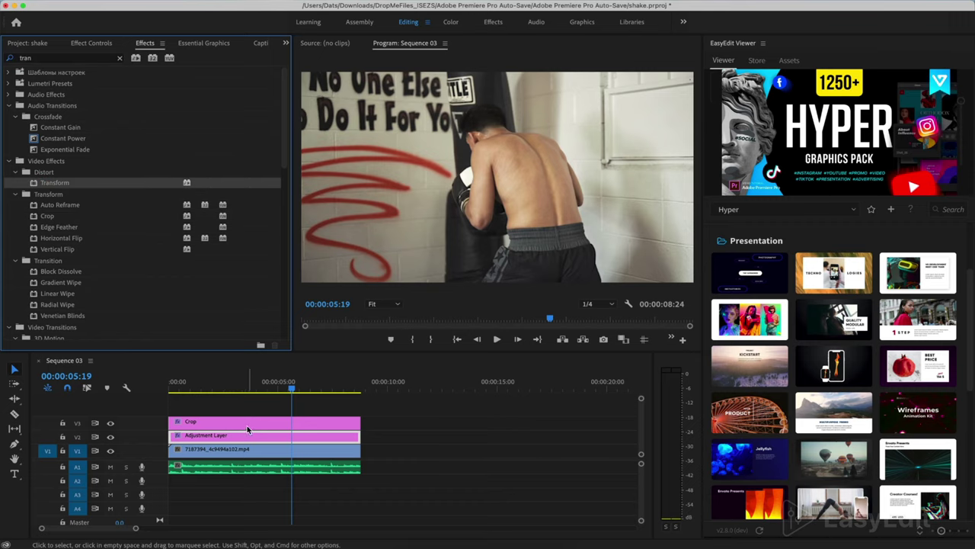
Select the Crop clip and set its Crop Top and Bottom to 10% each.
click(176, 383)
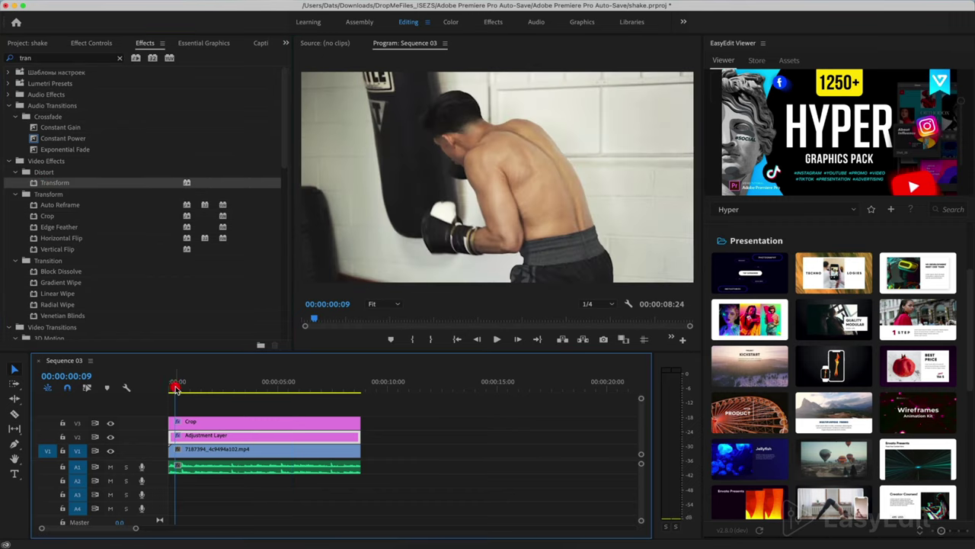
click(191, 424)
click(82, 44)
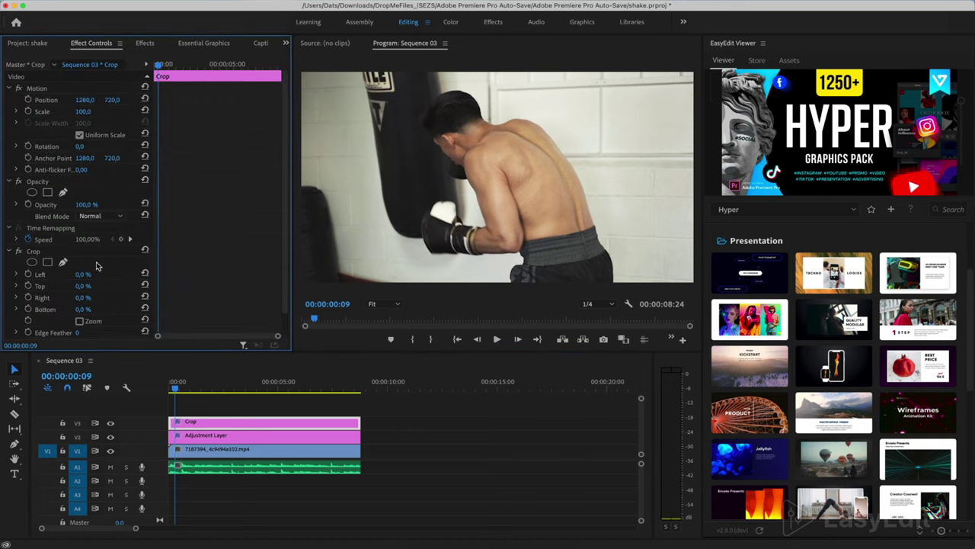
scroll(96, 261, down, 1)
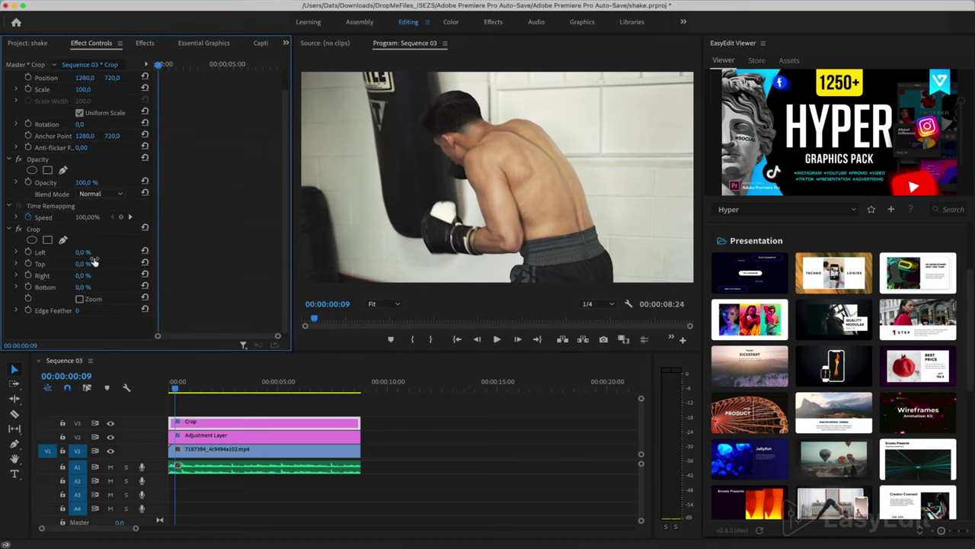
click(92, 261)
key(Return)
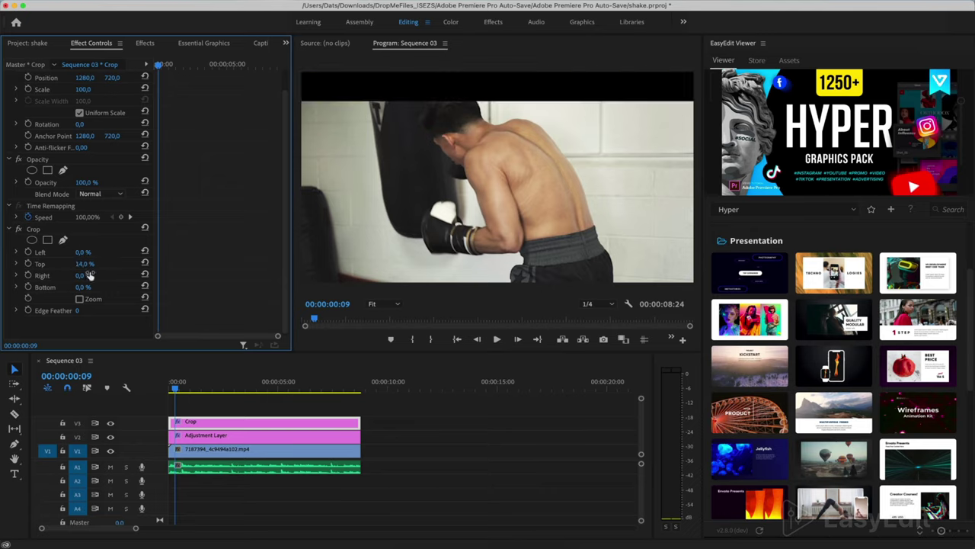
mouse_move(85, 264)
mouse_down()
mouse_move(72, 264)
mouse_move(90, 265)
mouse_up()
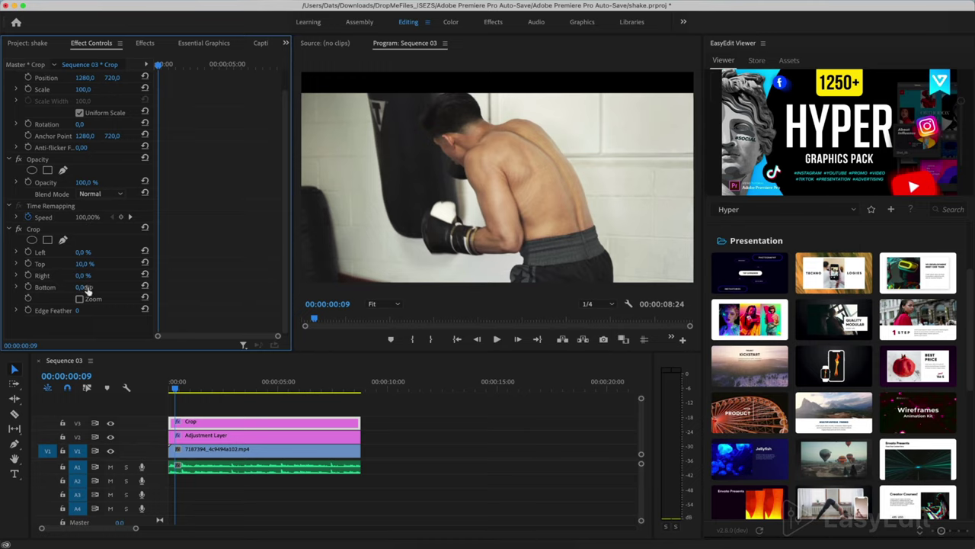
click(88, 286)
text(10)
key(Return)
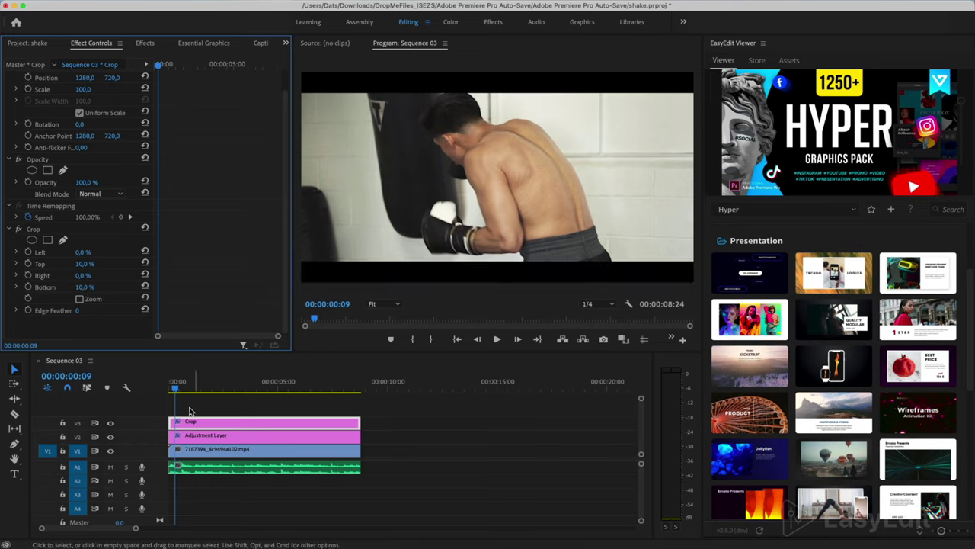
Preview the letterboxed sequence, then select the Adjustment Layer on V2.
key(space)
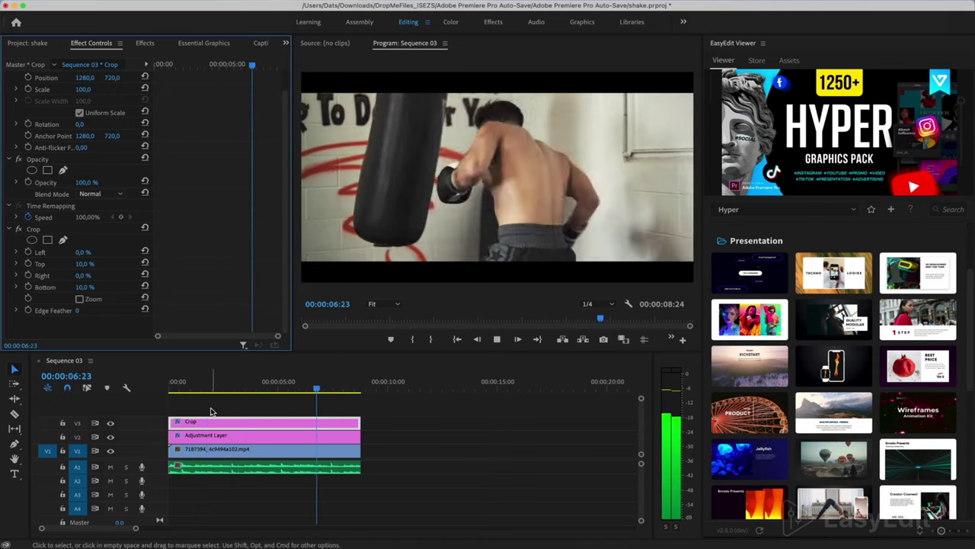
key(space)
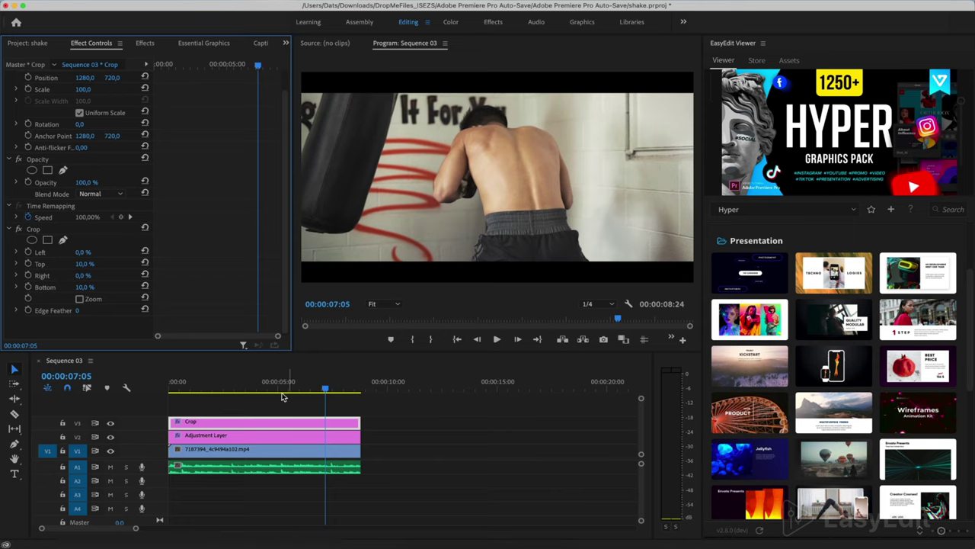
click(209, 453)
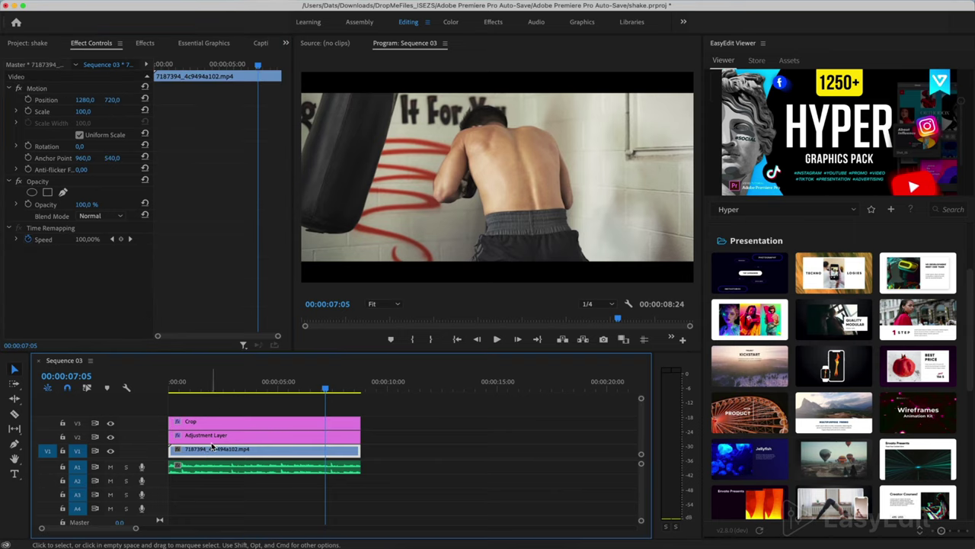
click(212, 439)
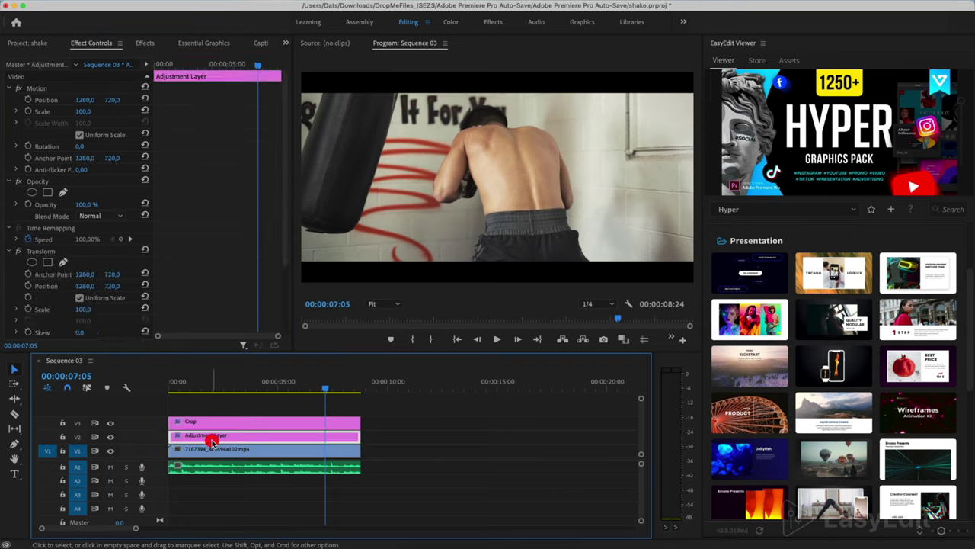
Fit the sequence in the timeline and park at punch frame 00:00:00:18, showing Transform.
click(176, 390)
click(175, 388)
key(backslash)
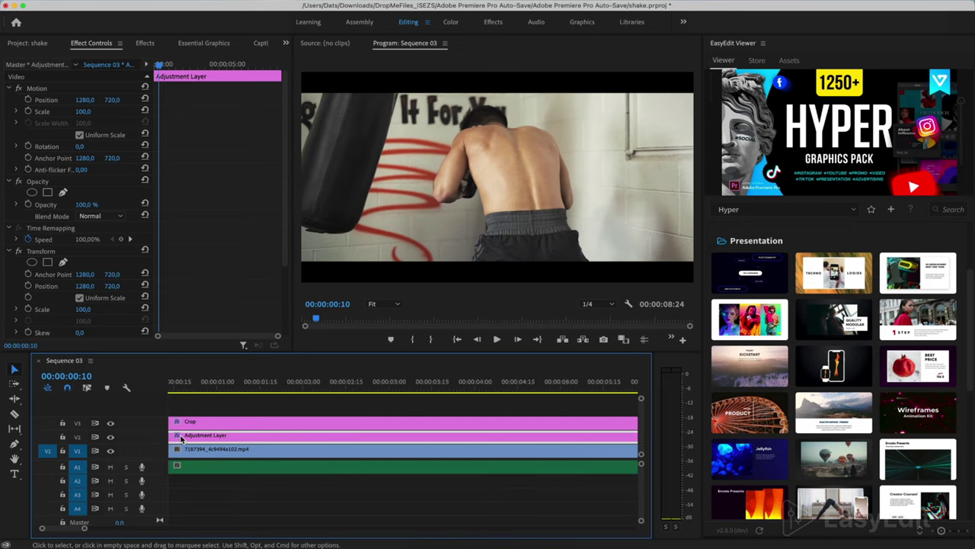
drag(207, 389, 239, 396)
scroll(202, 280, down, 3)
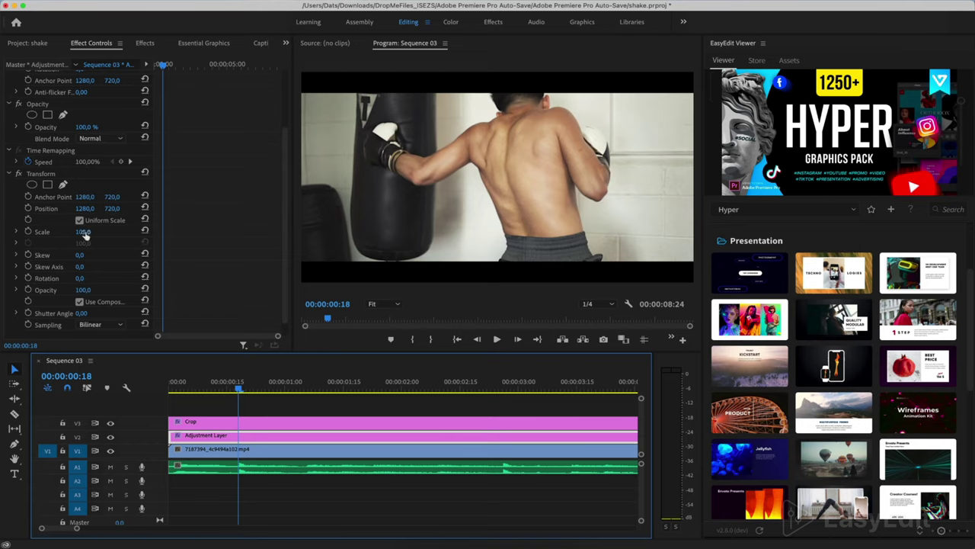
Keyframe Transform Scale and Rotation at 00:00:00:18 and again at 00:00:00:15.
click(28, 231)
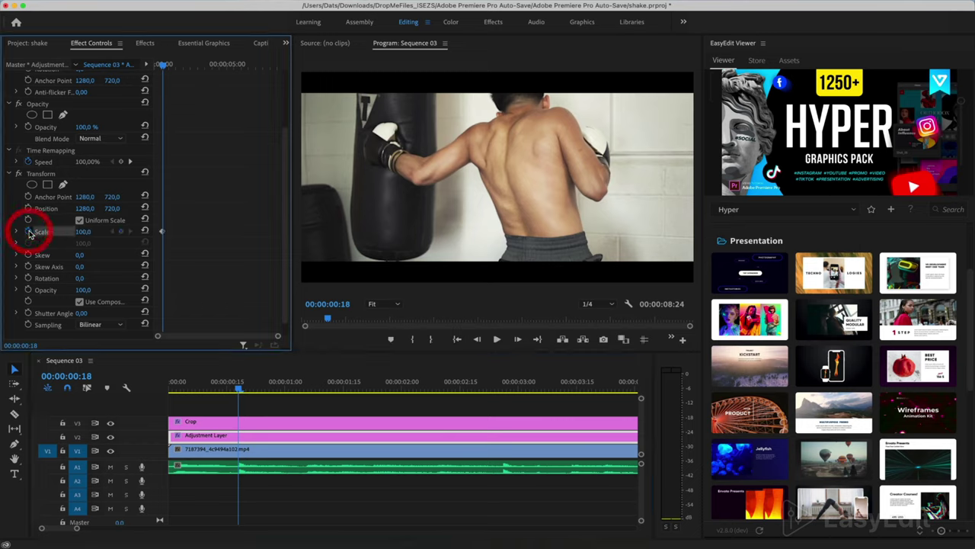
click(29, 277)
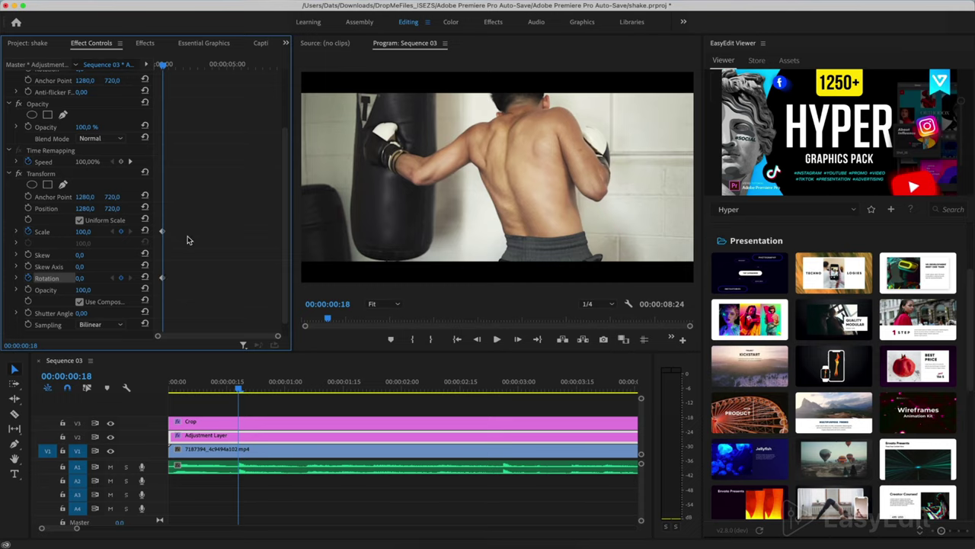
key(Left)
key(Left)
key(Left)
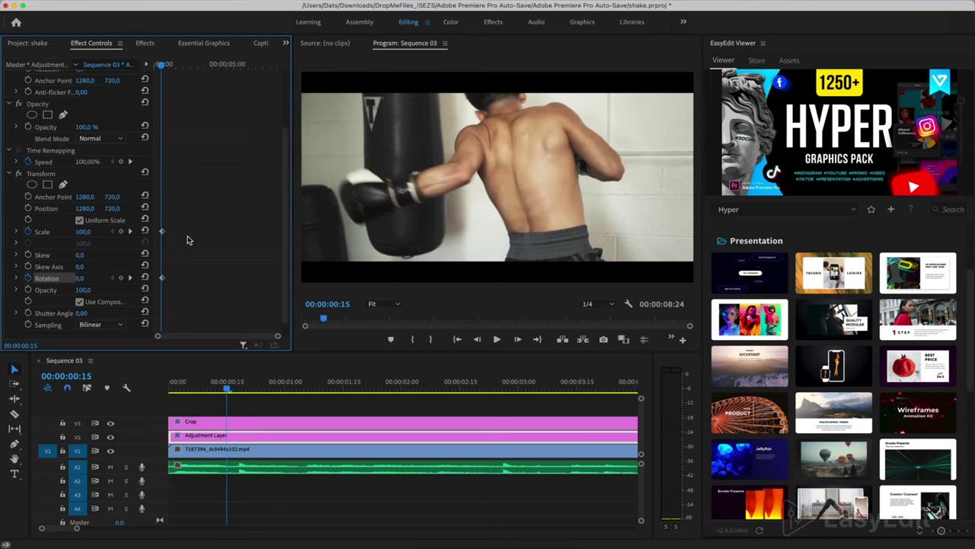
click(120, 231)
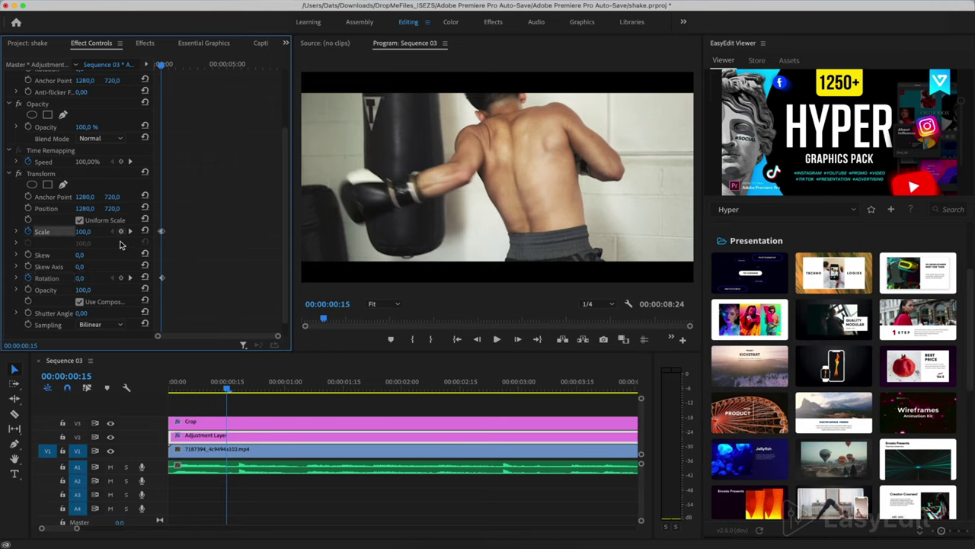
click(120, 279)
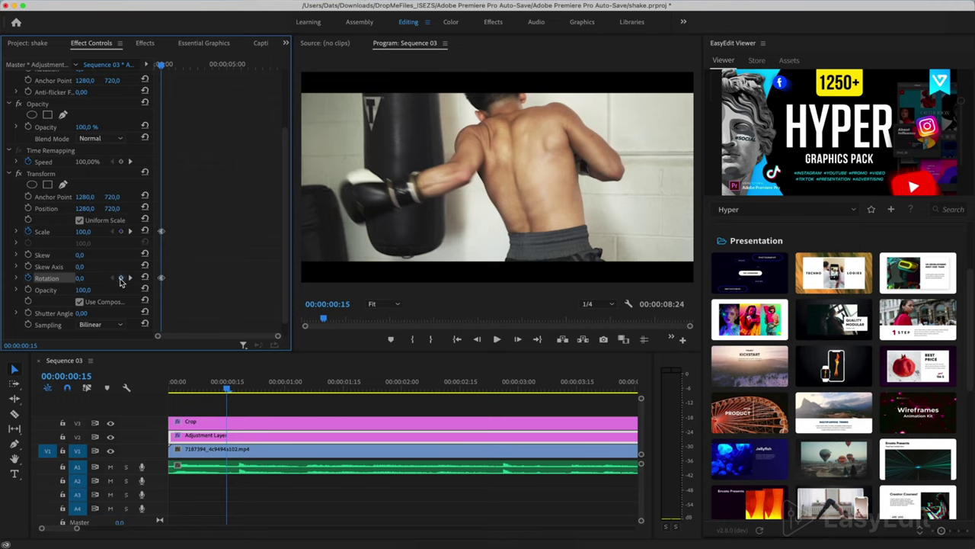
At punch frame 00:00:00:18, set Scale to 105 and Rotation to 3°.
click(130, 231)
scroll(169, 250, up, 4)
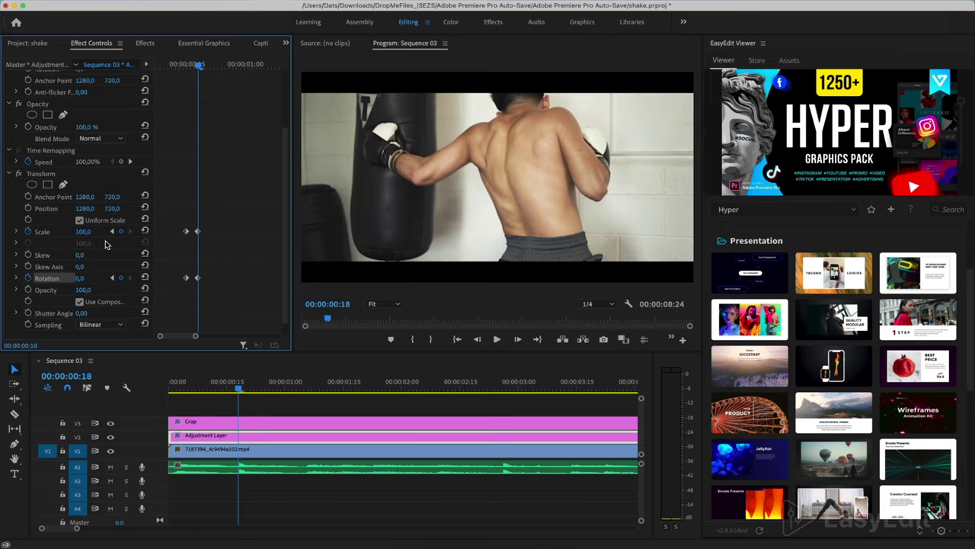
click(83, 232)
text(105)
key(Return)
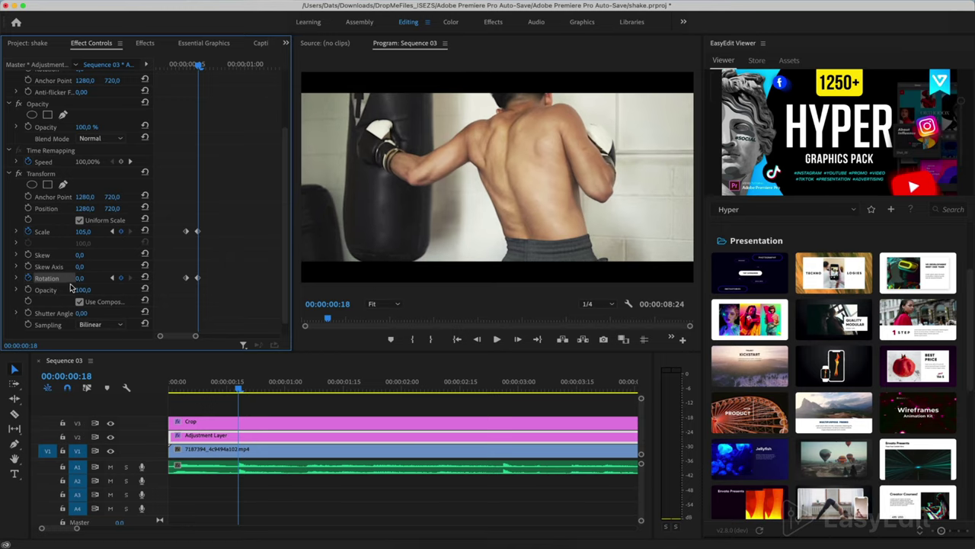
click(81, 278)
key(Return)
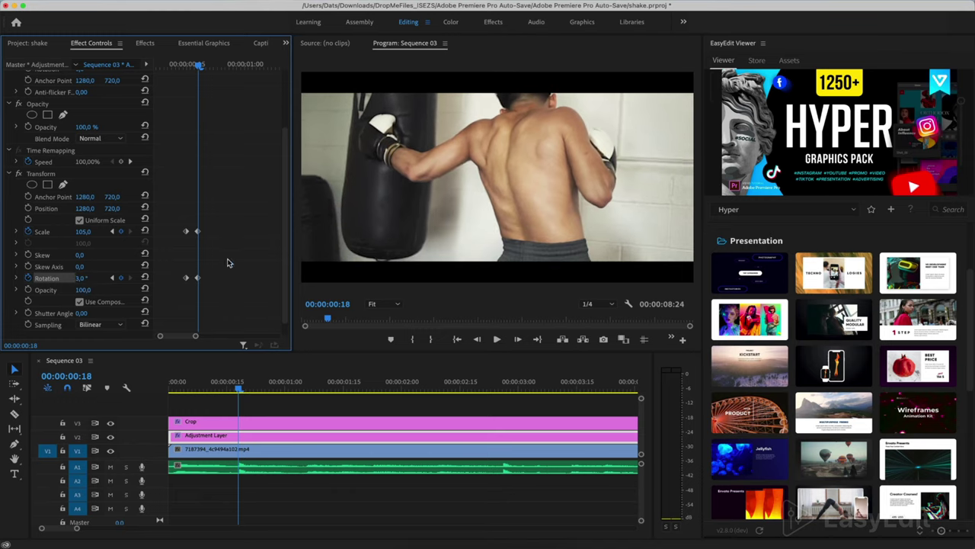
Keyframe Rotation frame by frame at -4°, 3°, -4°, 3° over frames 19–22.
key(Right)
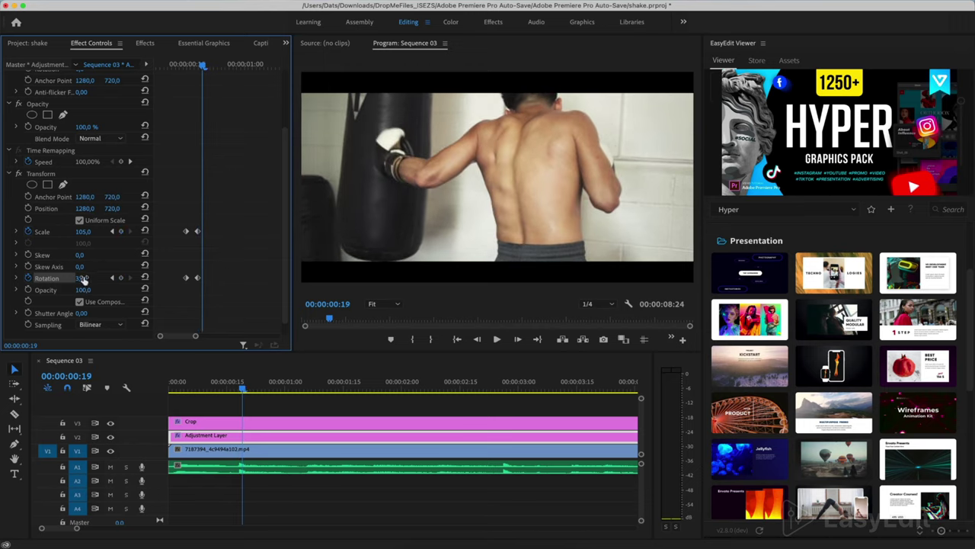
drag(80, 277, 75, 277)
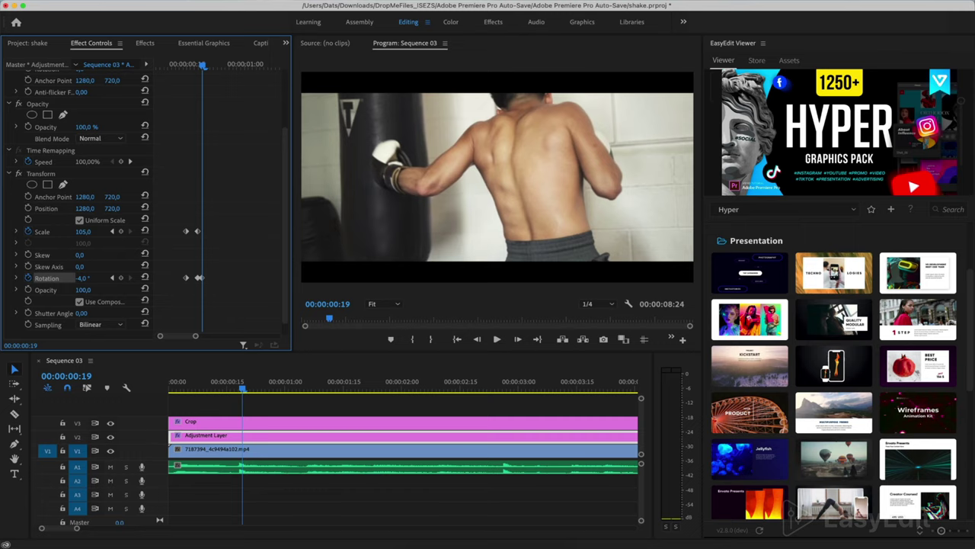
key(Right)
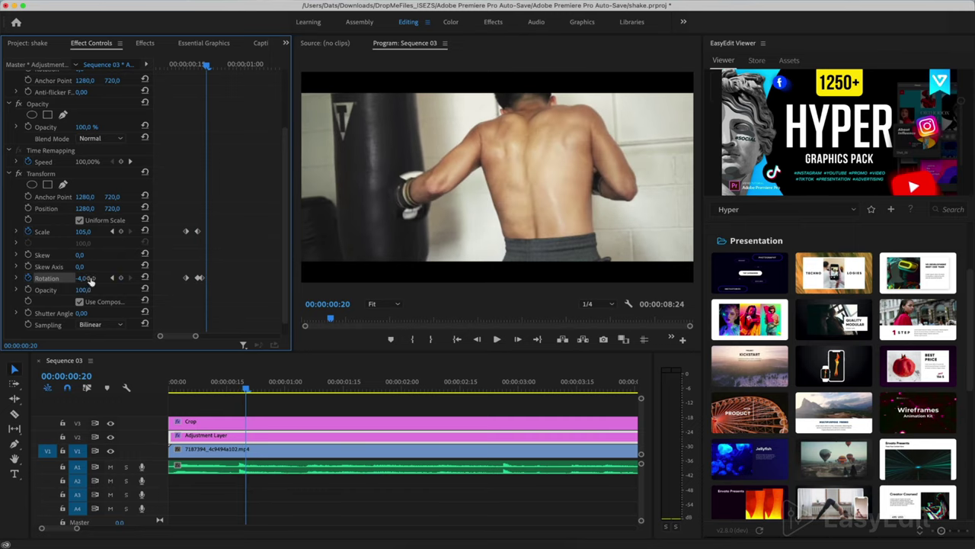
drag(89, 280, 88, 280)
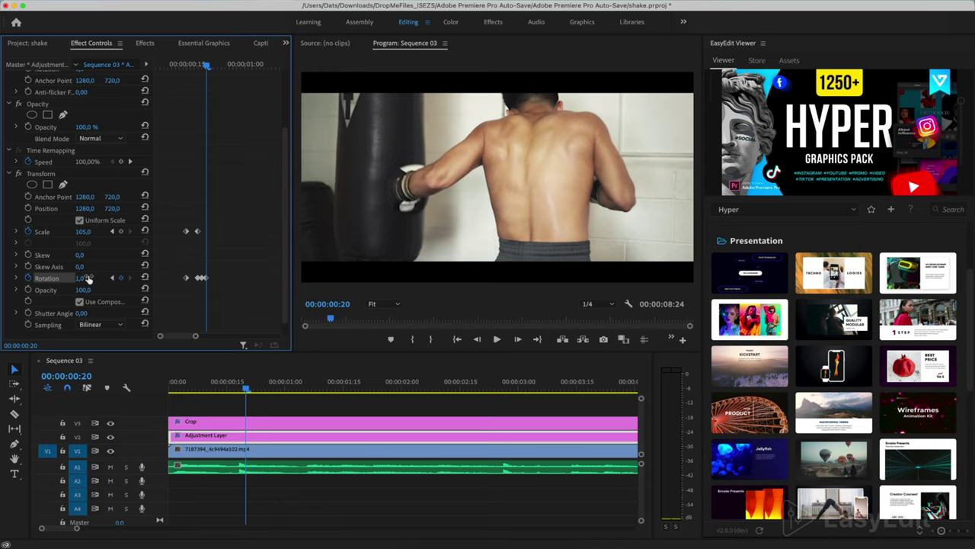
key(Right)
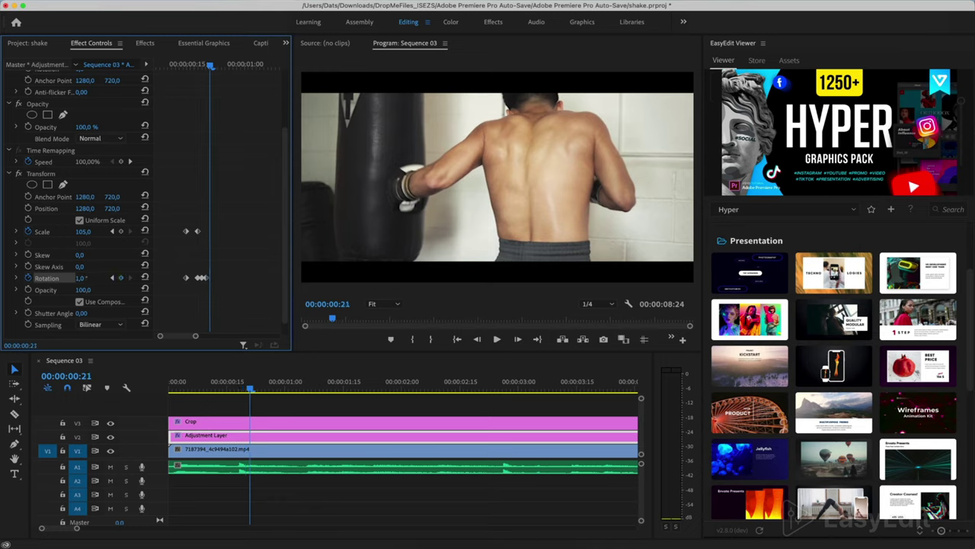
drag(88, 280, 74, 280)
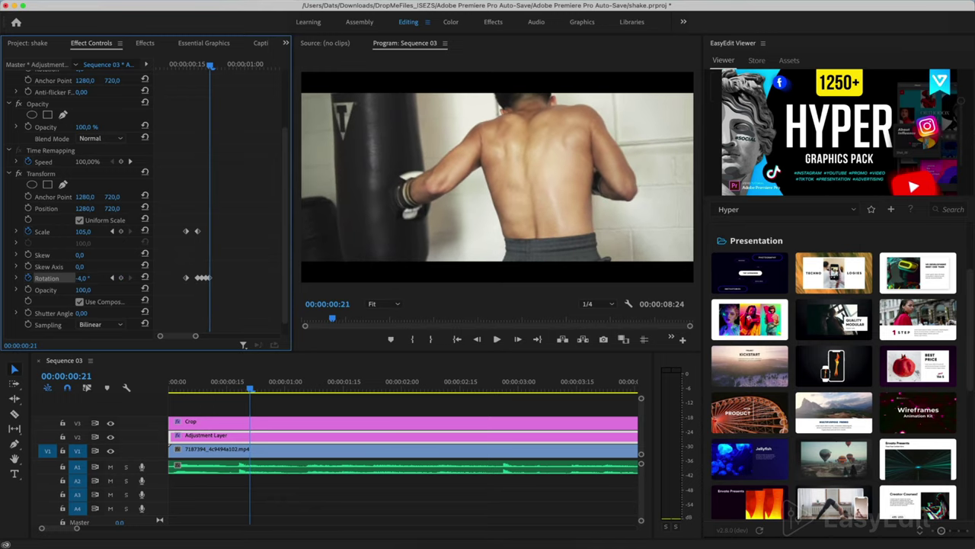
key(Right)
click(85, 278)
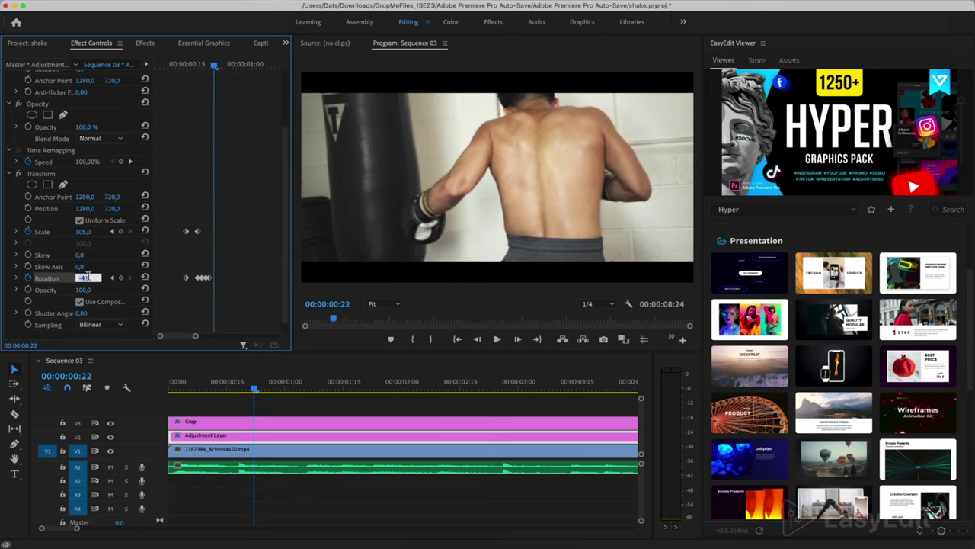
text(3)
key(Return)
Continue the shake with Rotation -4° at frame 23 and 3° at frame 24.
key(Right)
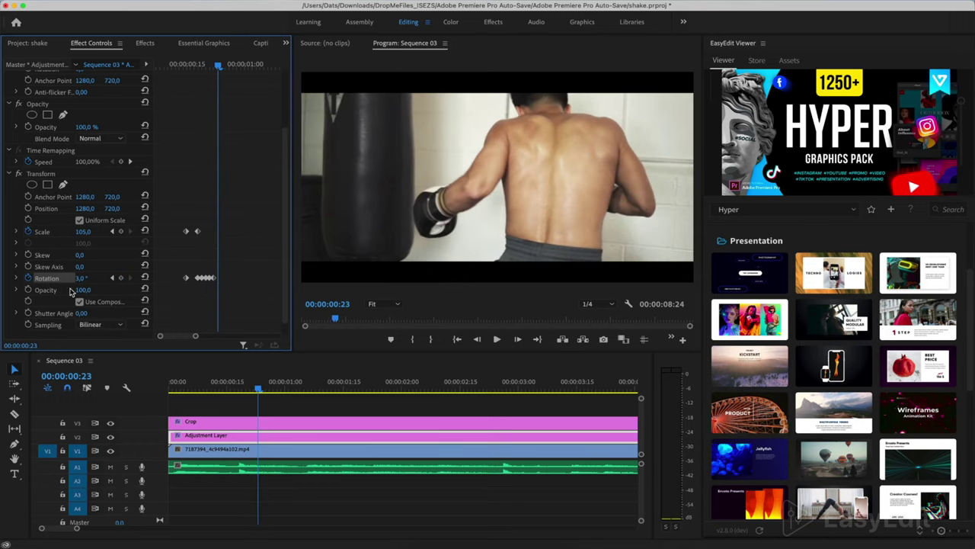
click(79, 279)
text(-4)
key(Return)
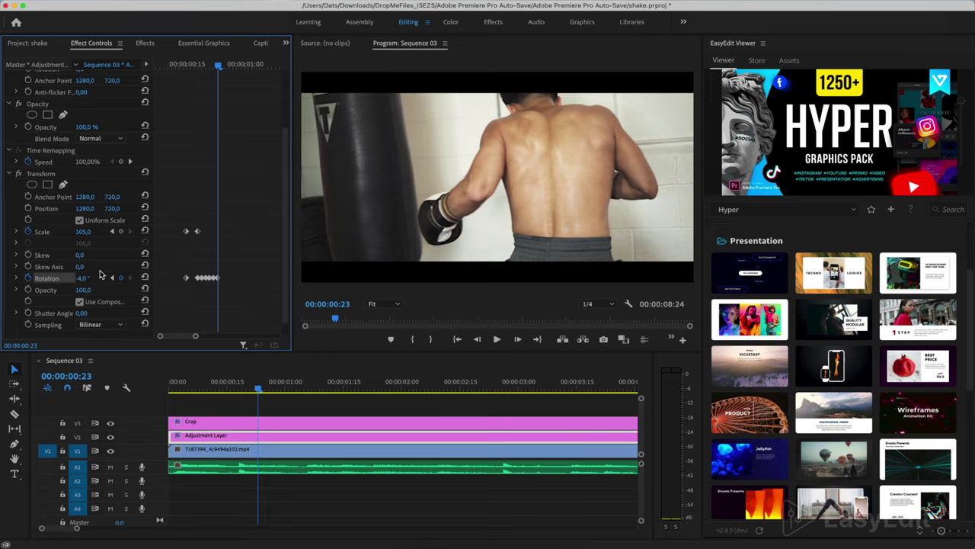
key(Right)
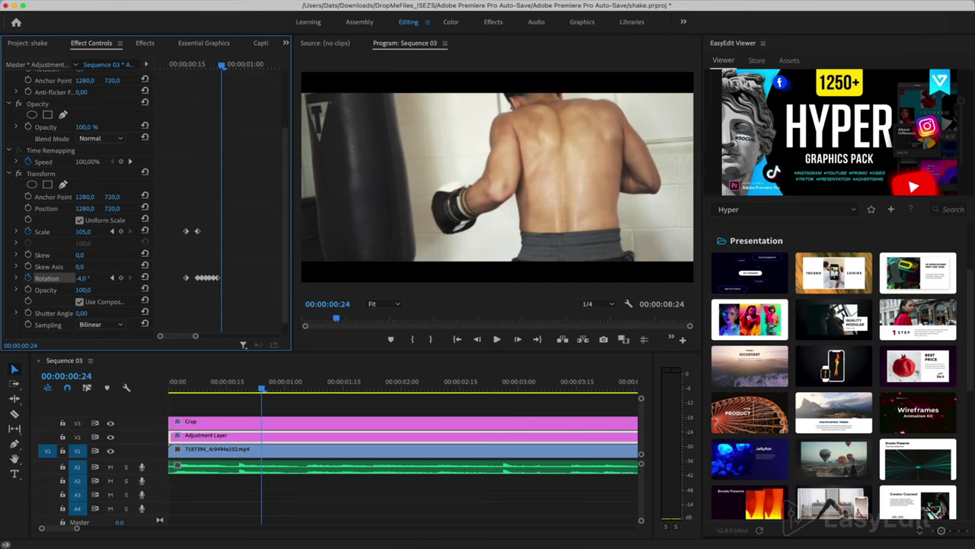
drag(82, 278, 83, 278)
Settle Rotation to 1° at frame 26 and 0° at frame 27, then return to frame 25.
key(Right)
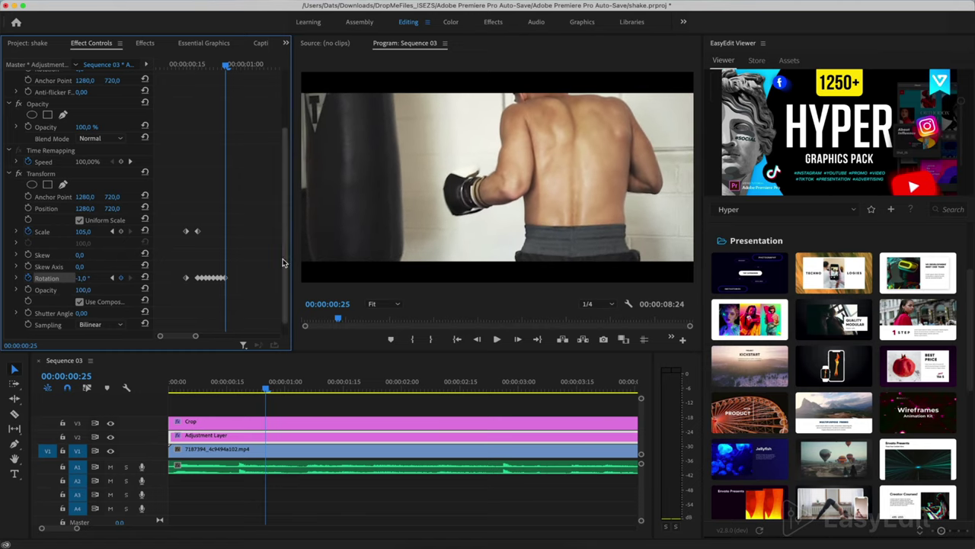
key(Right)
click(84, 279)
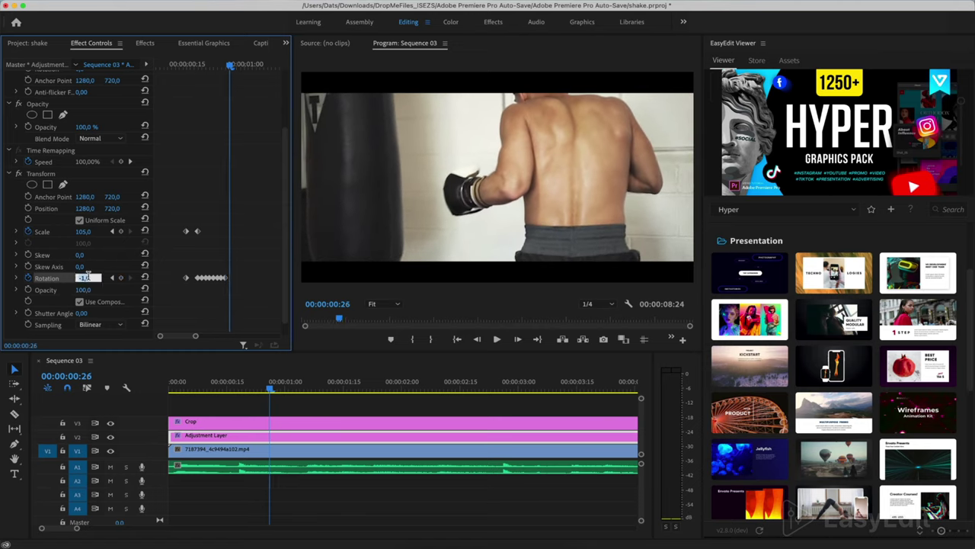
key(Return)
key(Right)
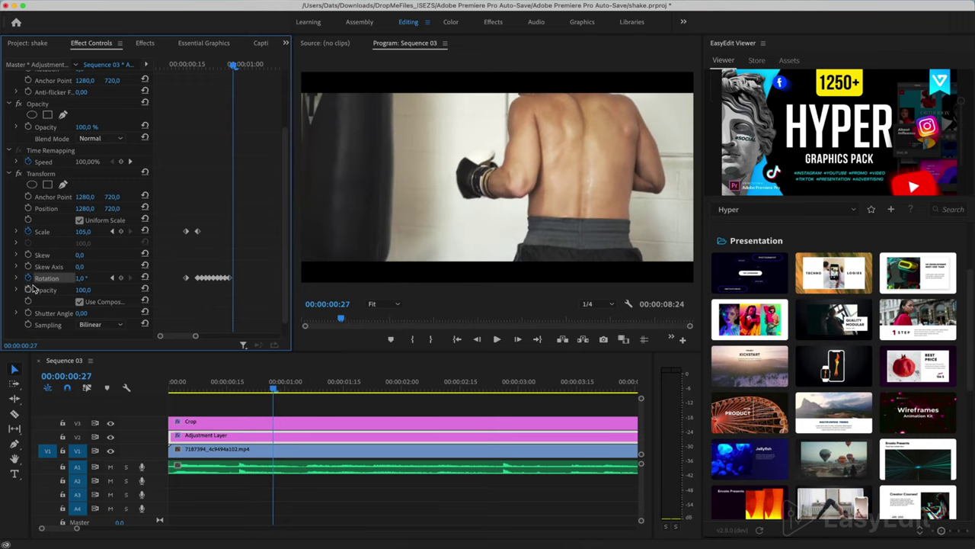
click(80, 278)
text(0)
key(Return)
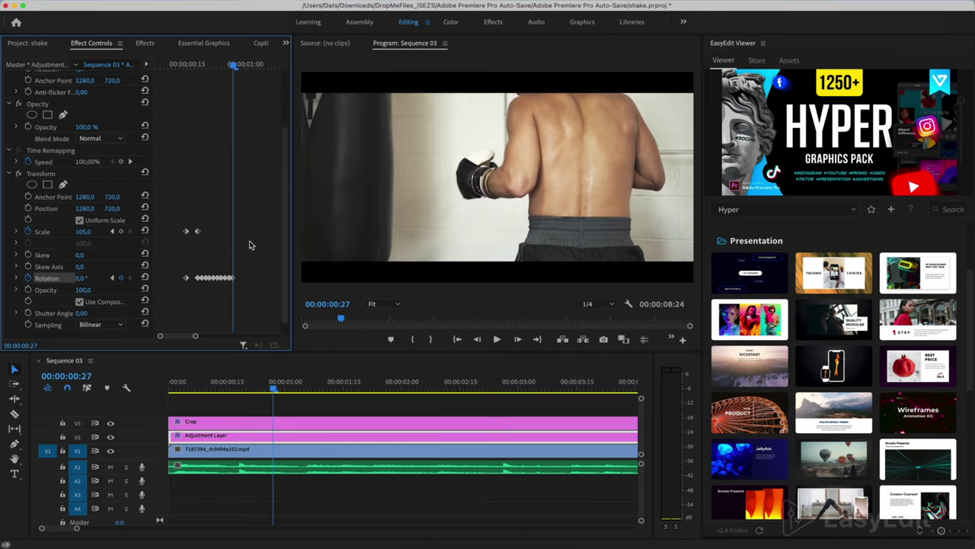
key(Left)
key(Left)
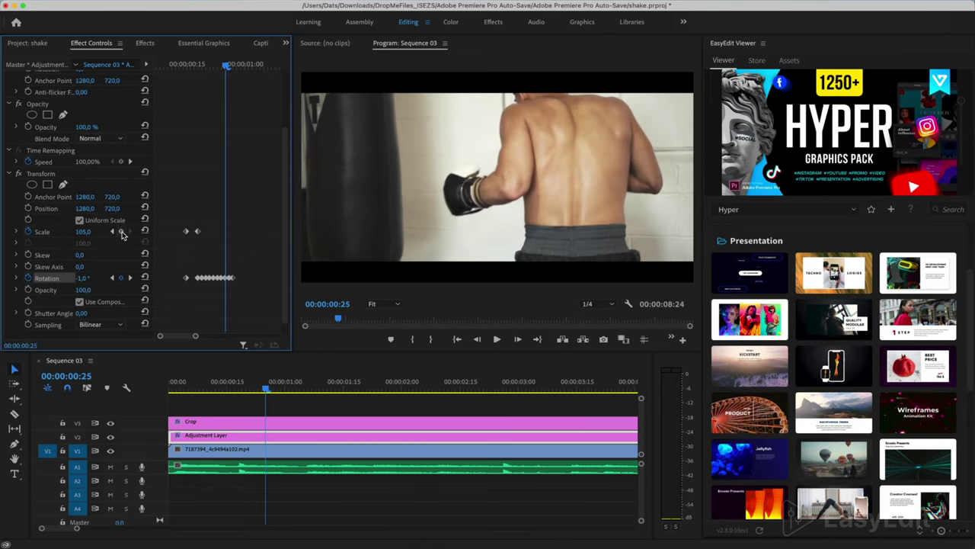
Add Scale keyframes at frames 25 and 28 with 100 at frame 28, then select the Rotation keyframes.
click(121, 231)
key(Right)
key(Right)
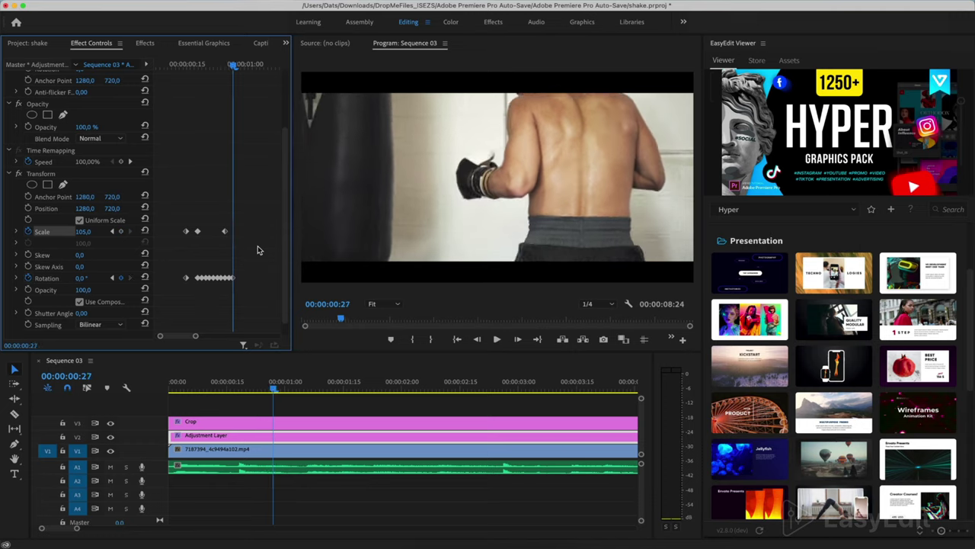
key(Right)
click(121, 232)
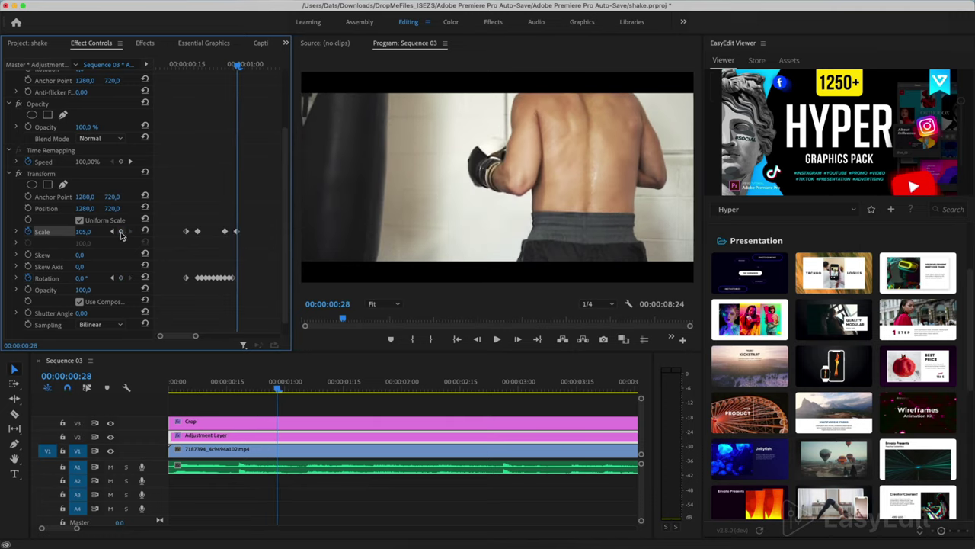
click(86, 231)
text(100)
key(Return)
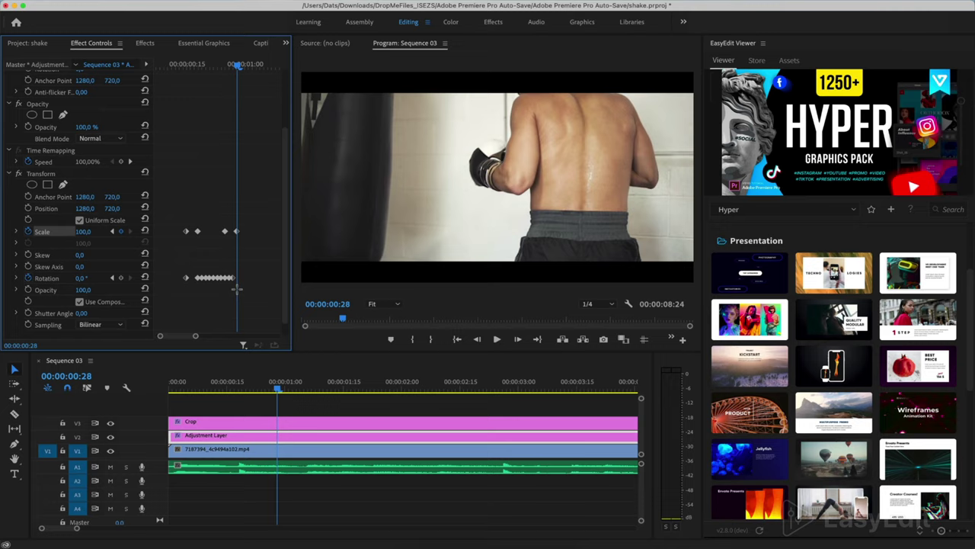
drag(237, 289, 198, 280)
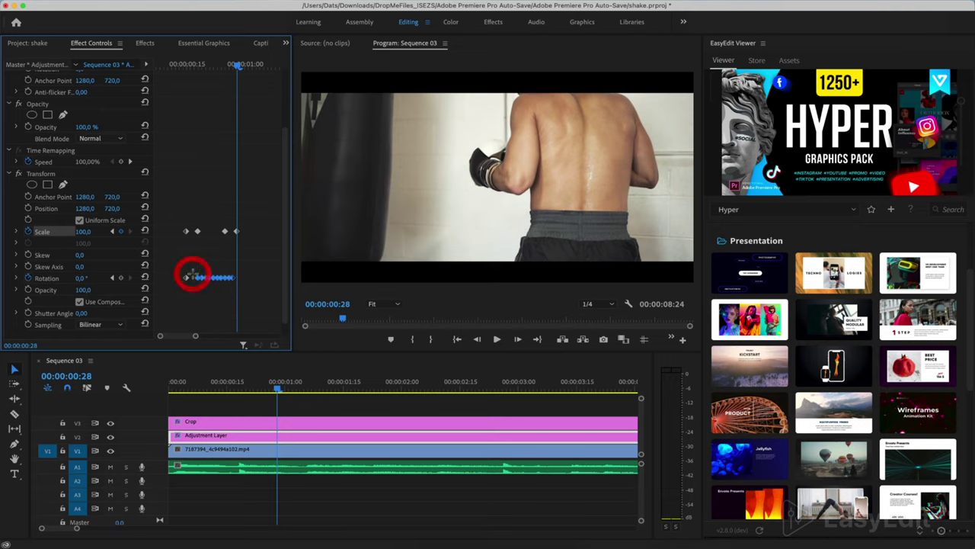
Switch the Rotation keyframes to Auto Bezier and rewind to frame 19.
right_click(203, 281)
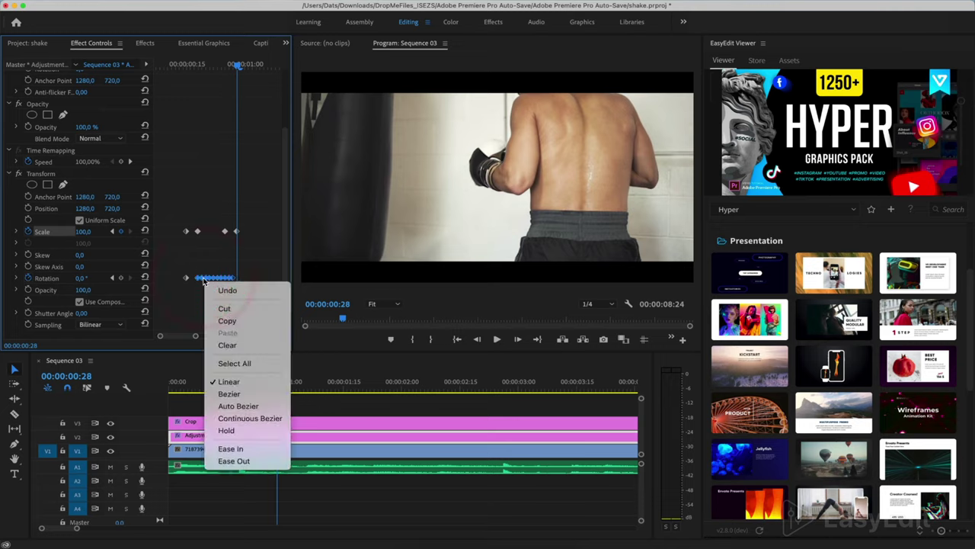
click(242, 406)
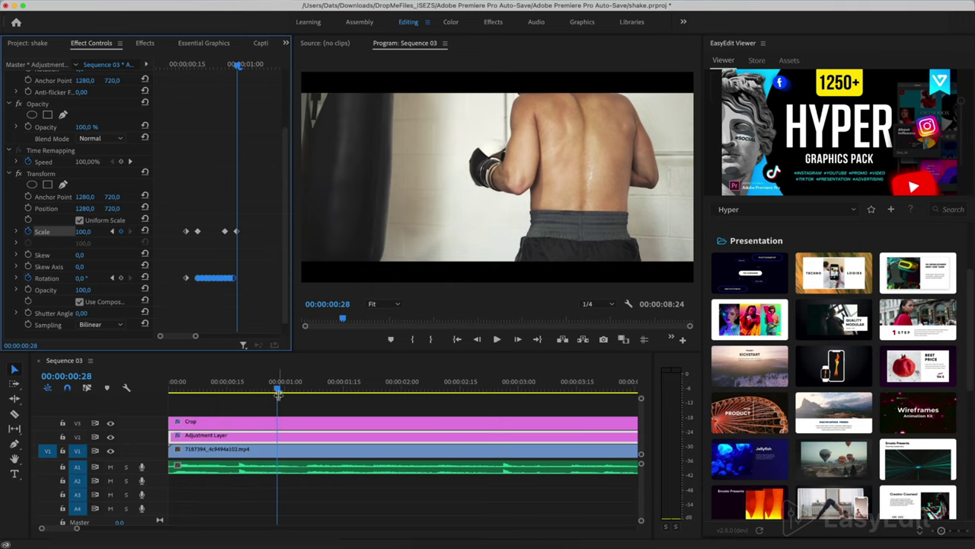
drag(274, 387, 207, 393)
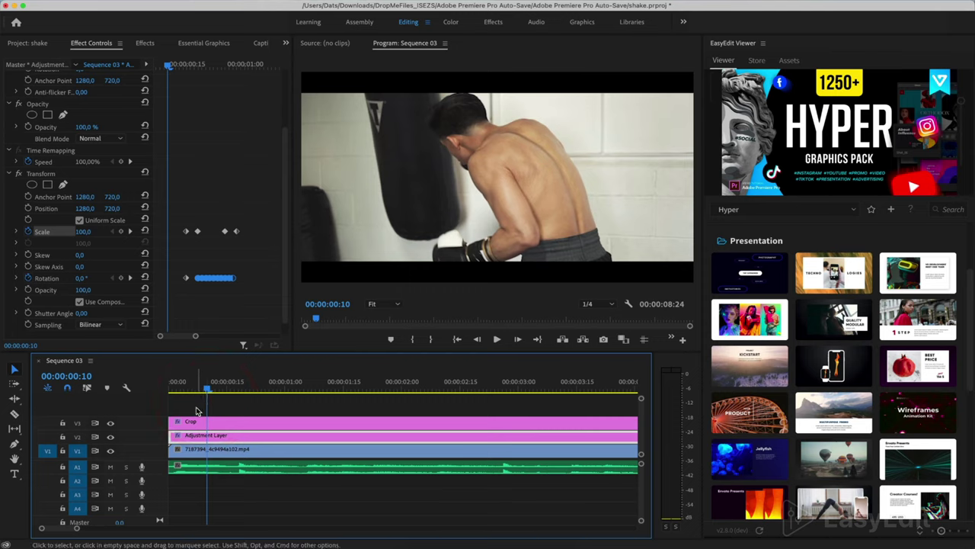
key(space)
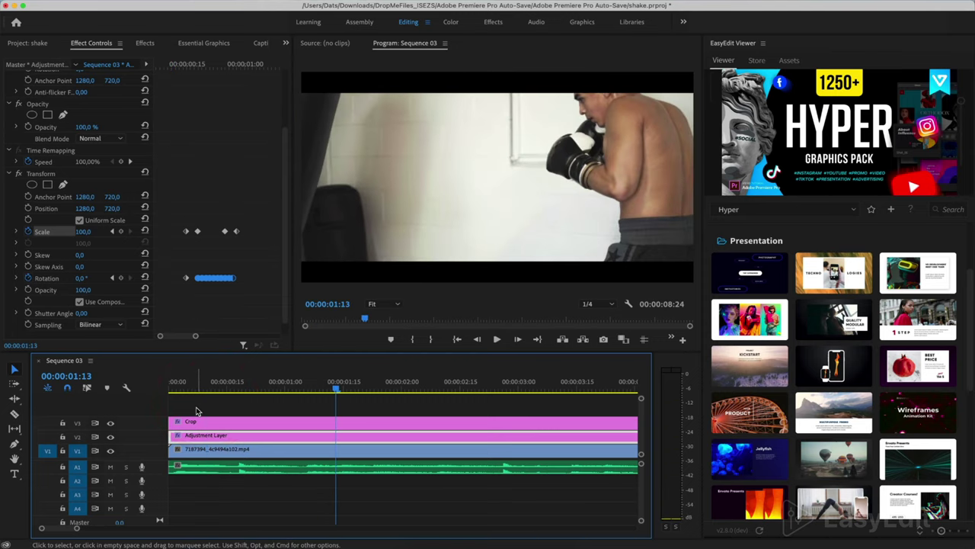
click(193, 388)
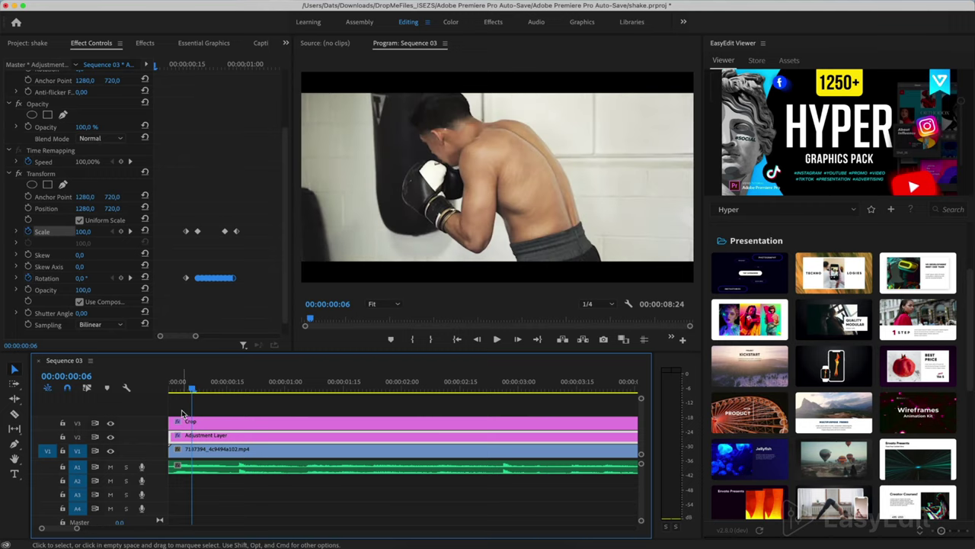
key(space)
key(space)
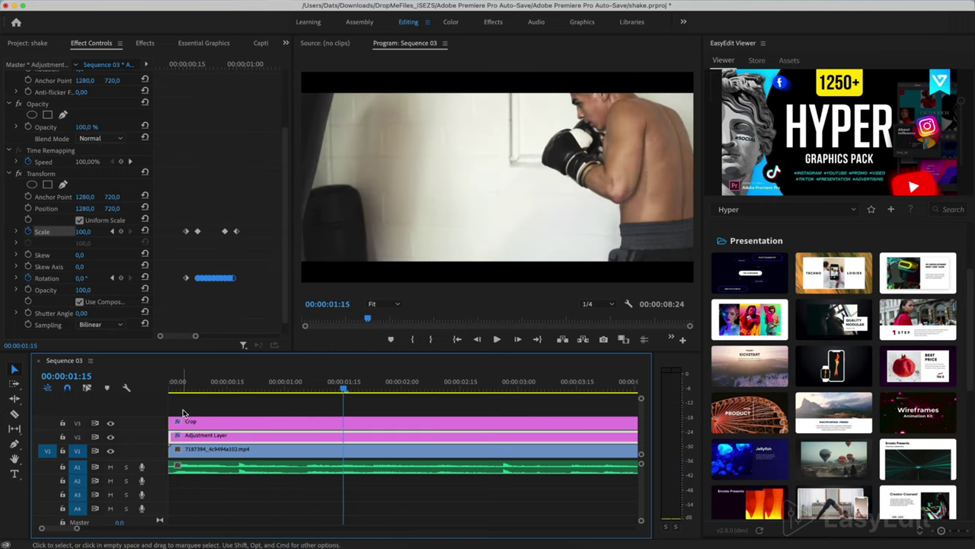
click(205, 390)
key(space)
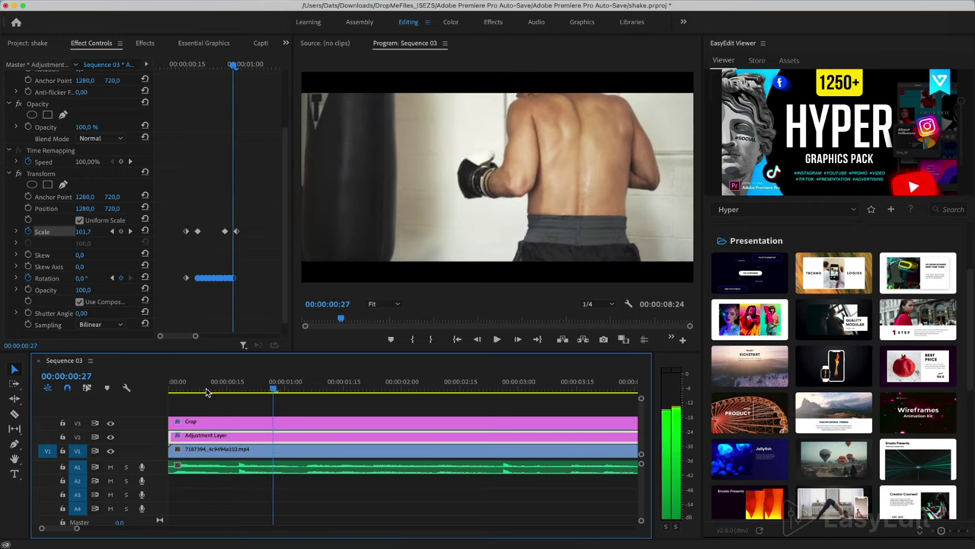
key(j)
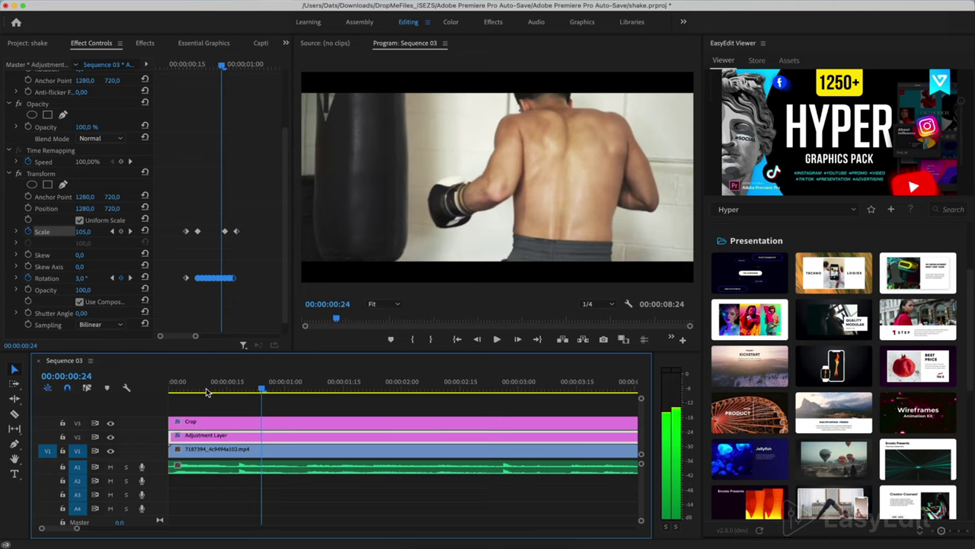
key(Left)
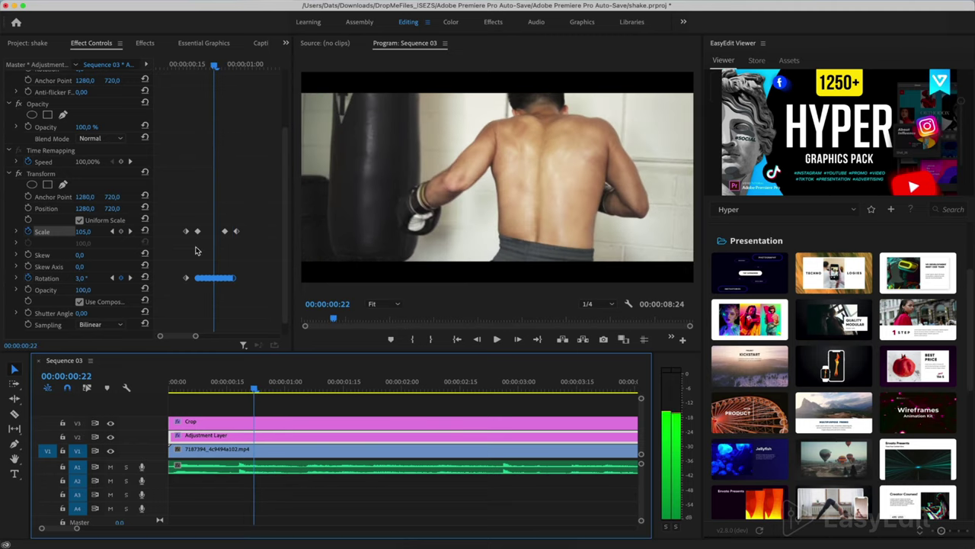
key(equal)
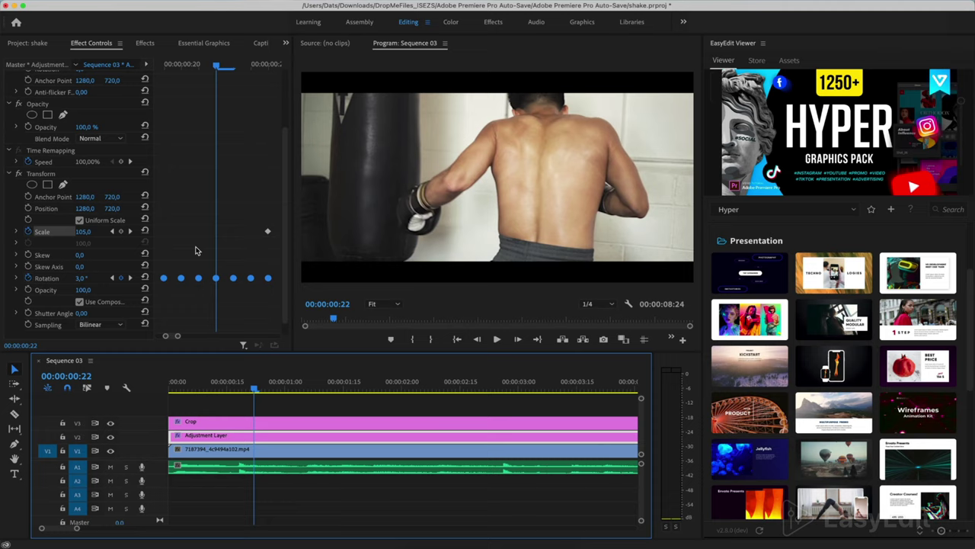
Shift the three Scale keyframes a few frames earlier.
key(backslash)
click(196, 246)
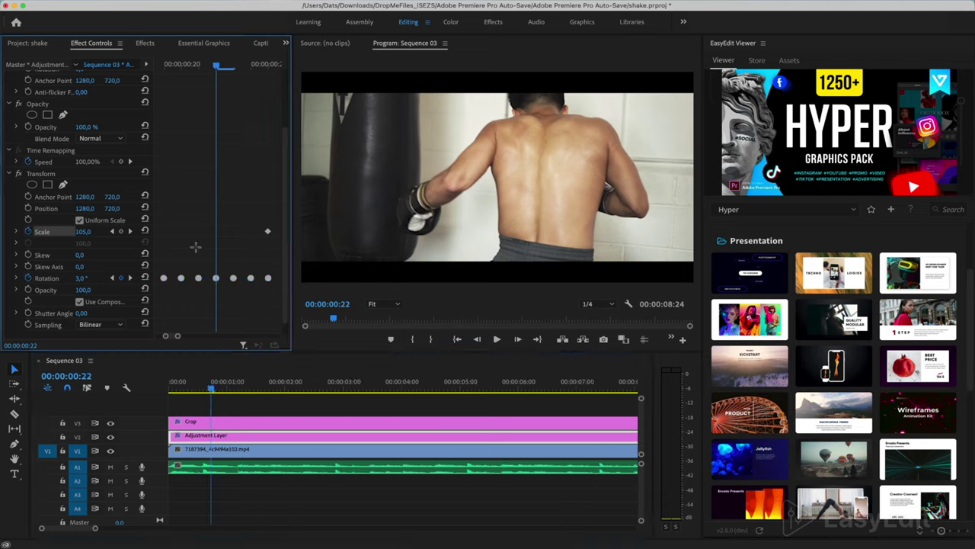
key(minus)
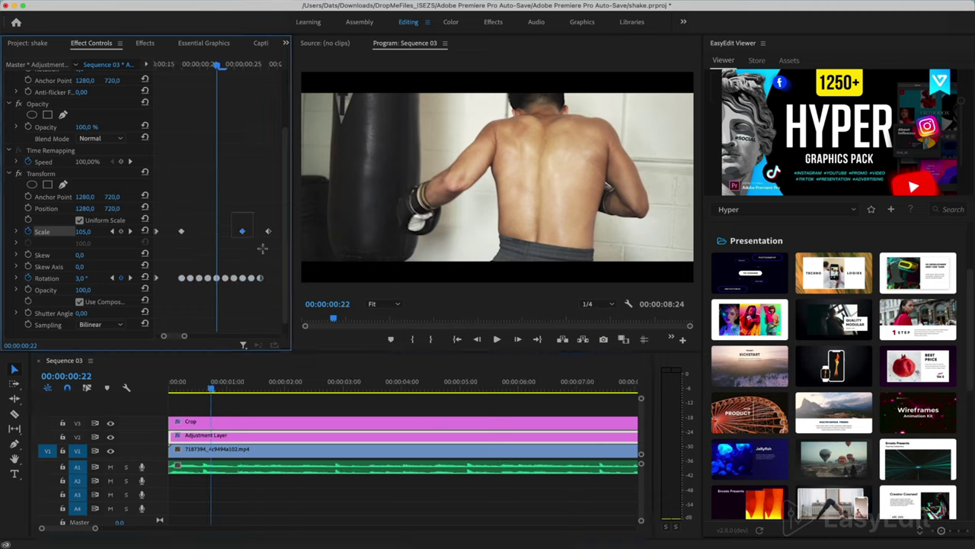
drag(242, 232, 220, 234)
Delete the Rotation keyframes after frame 22, keeping five that end at 00:00:00:22.
click(267, 292)
drag(267, 292, 223, 261)
key(Delete)
key(minus)
key(minus)
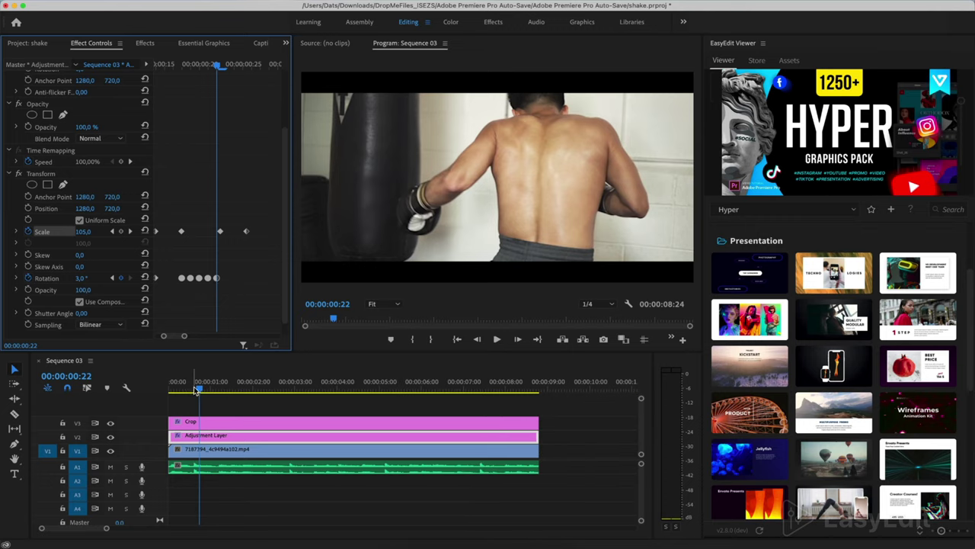
Preview the sequence from the start, then move the Crop clip from V3 onto a new track V4.
click(157, 391)
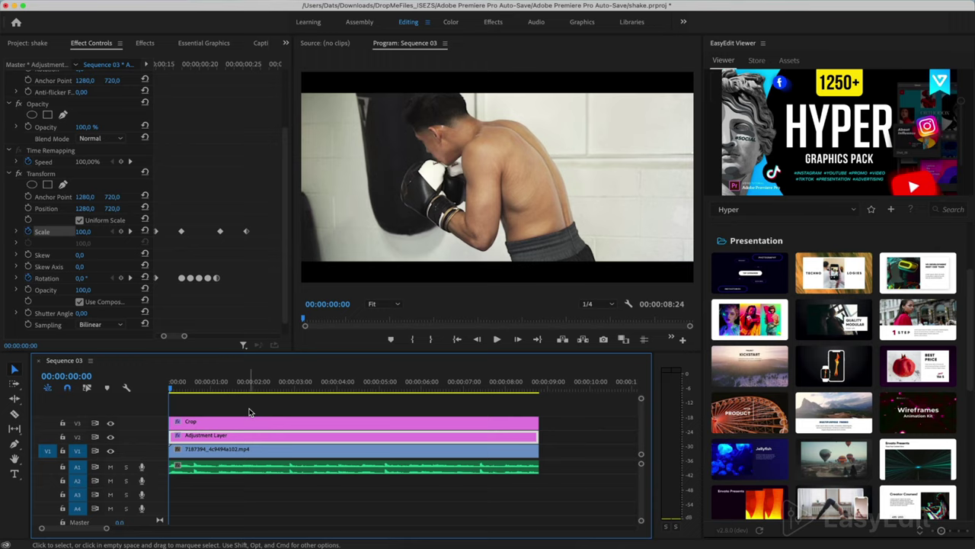
key(space)
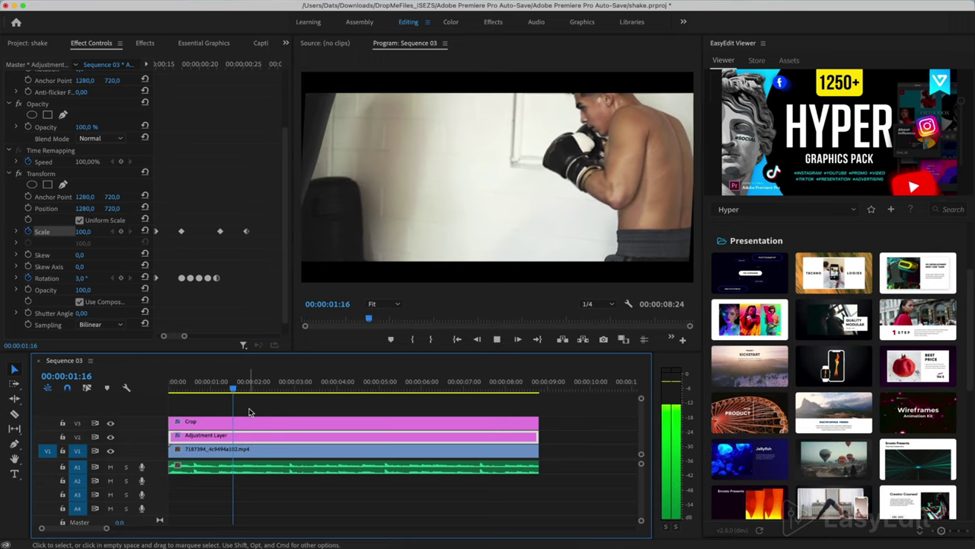
key(space)
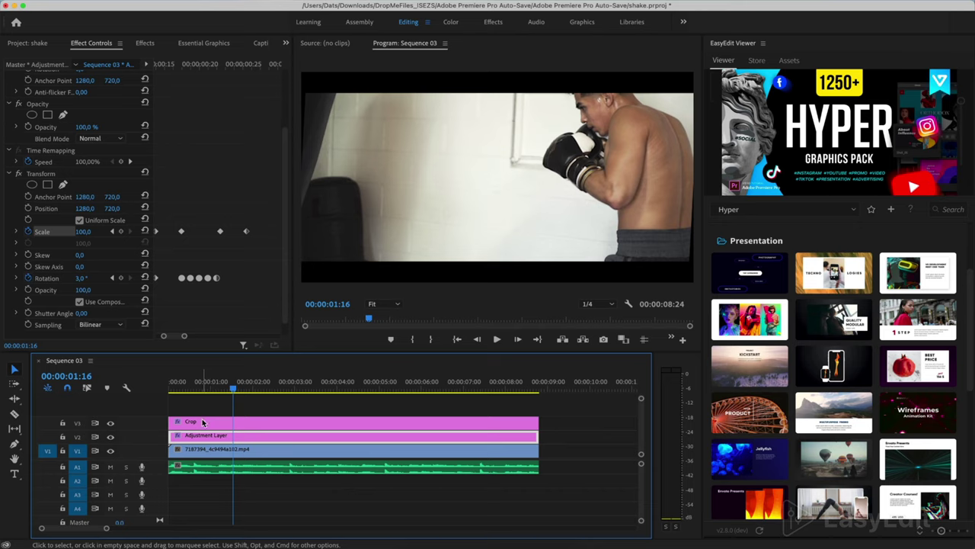
drag(201, 424, 195, 402)
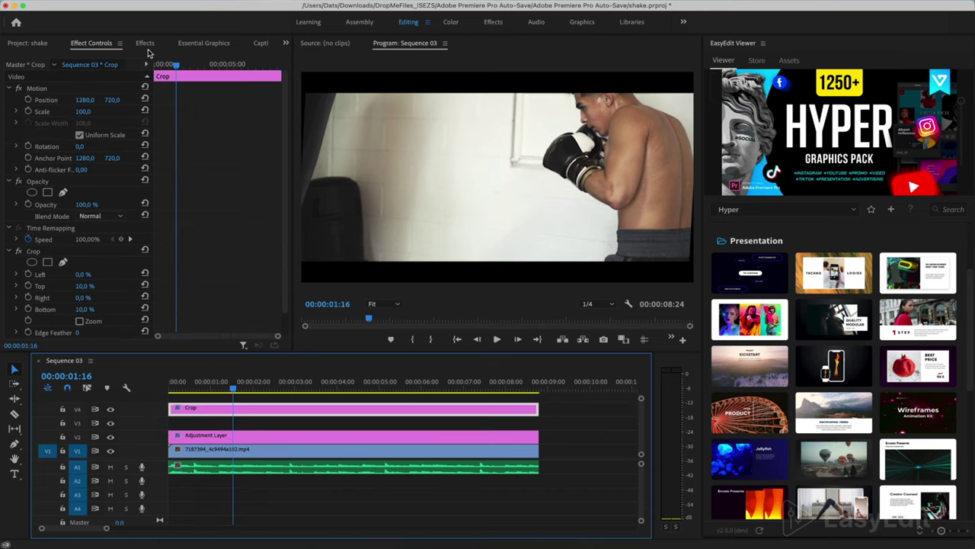
Place another Adjustment Layer on V3 and stretch it across the full boxing clip.
click(33, 44)
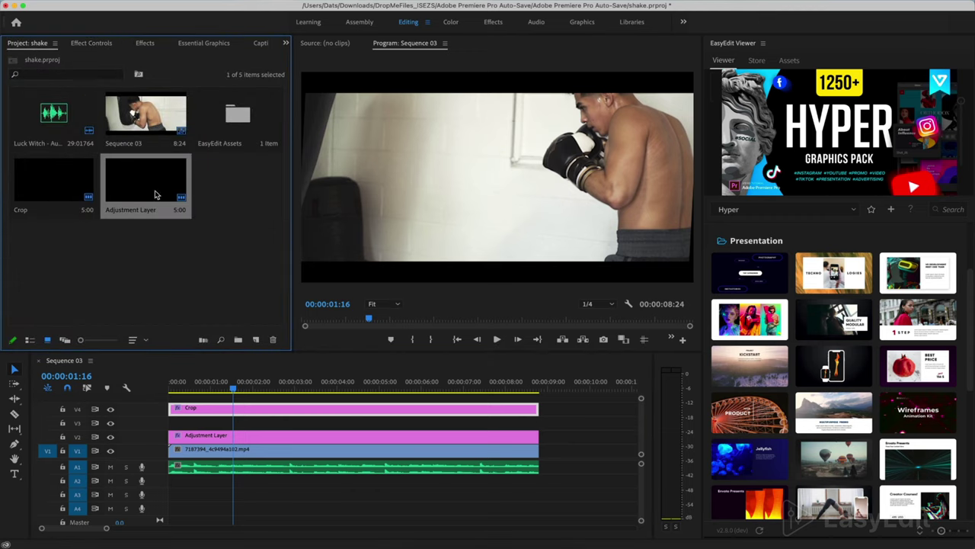
drag(193, 349, 174, 424)
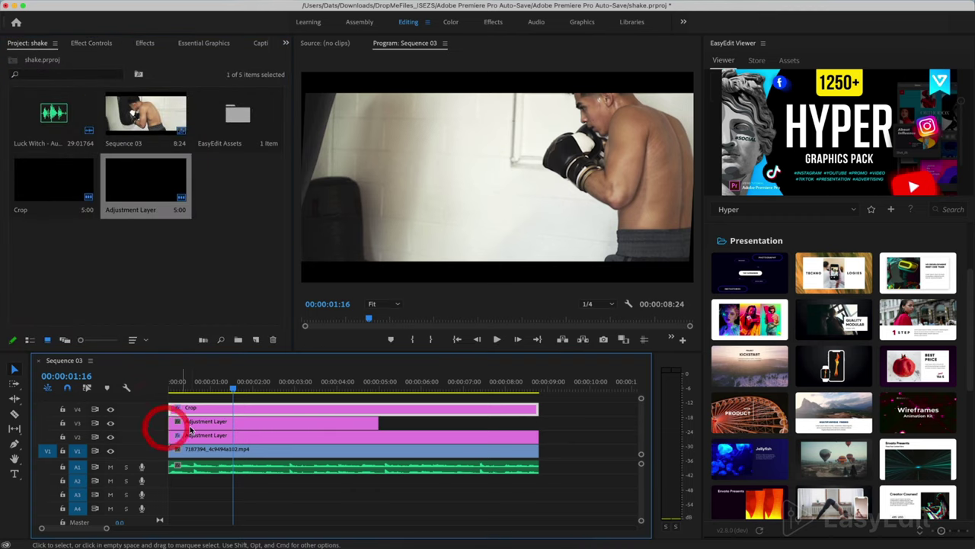
drag(381, 422, 539, 423)
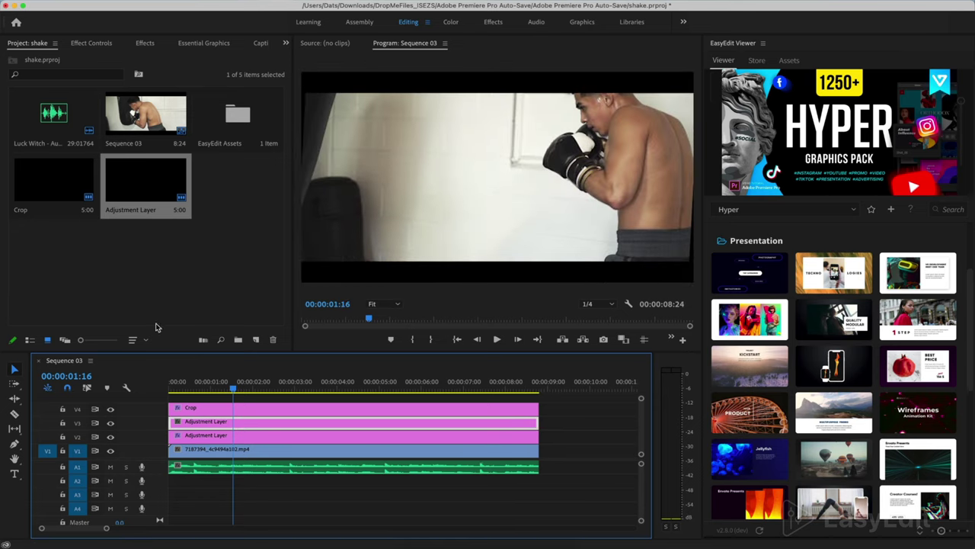
Park the playhead on the first punch at 00:00:00:18.
click(194, 390)
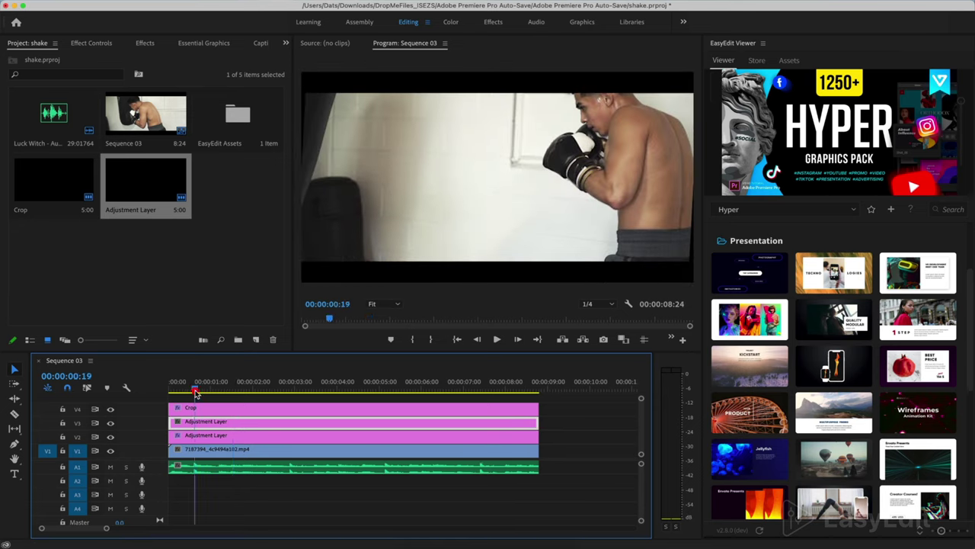
key(Left)
key(Left)
key(Left)
key(Left)
key(Left)
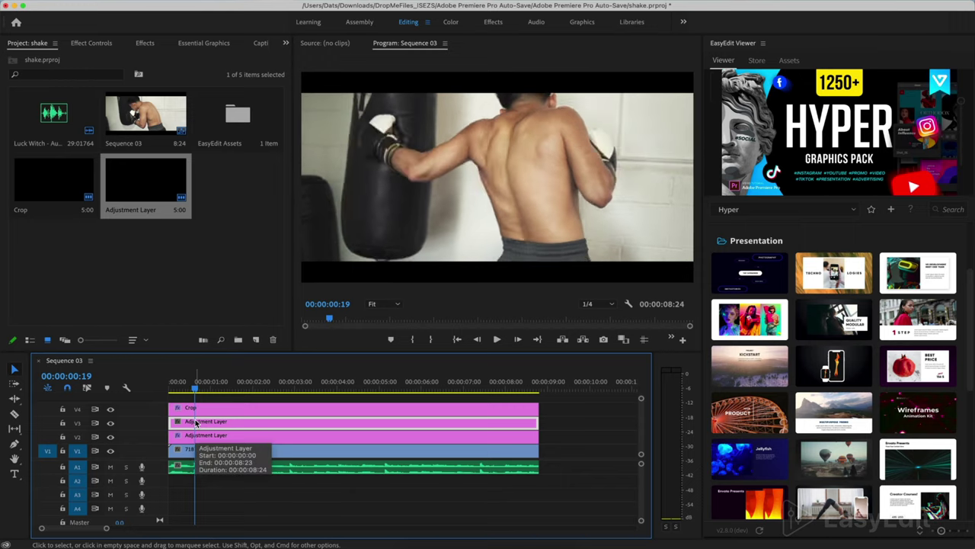
key(Right)
key(Right)
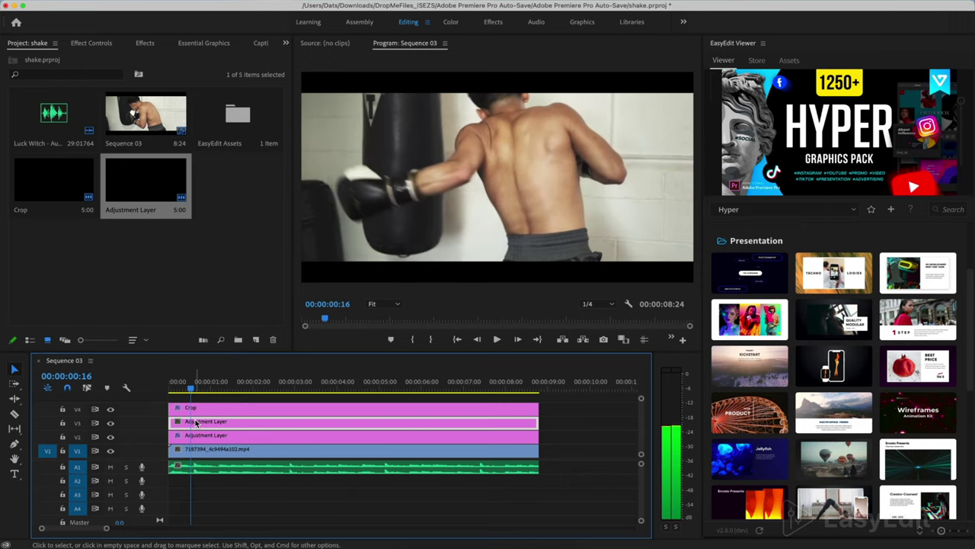
key(Right)
key(Right)
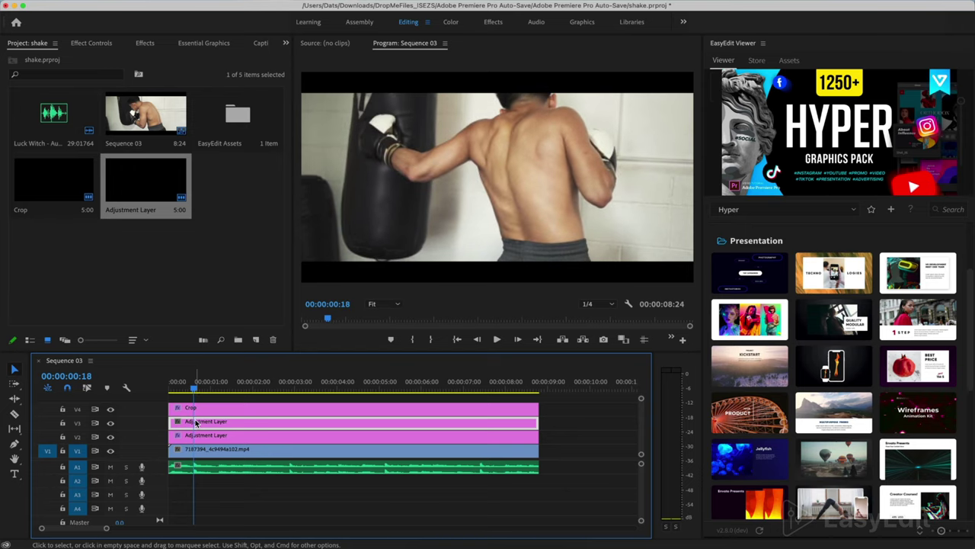
Search effects for 'blur' and apply Directional Blur to the V3 adjustment layer.
click(146, 44)
click(119, 59)
click(90, 59)
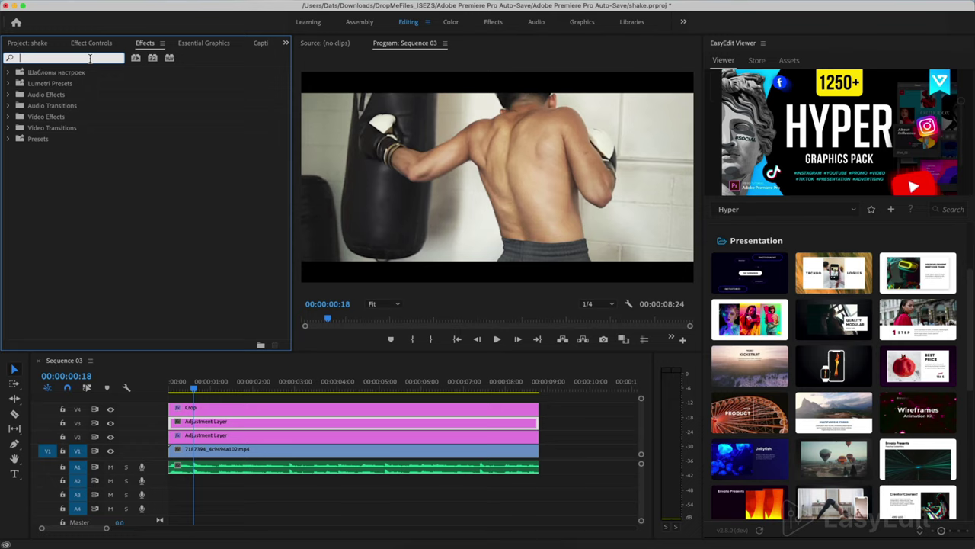
text(blur)
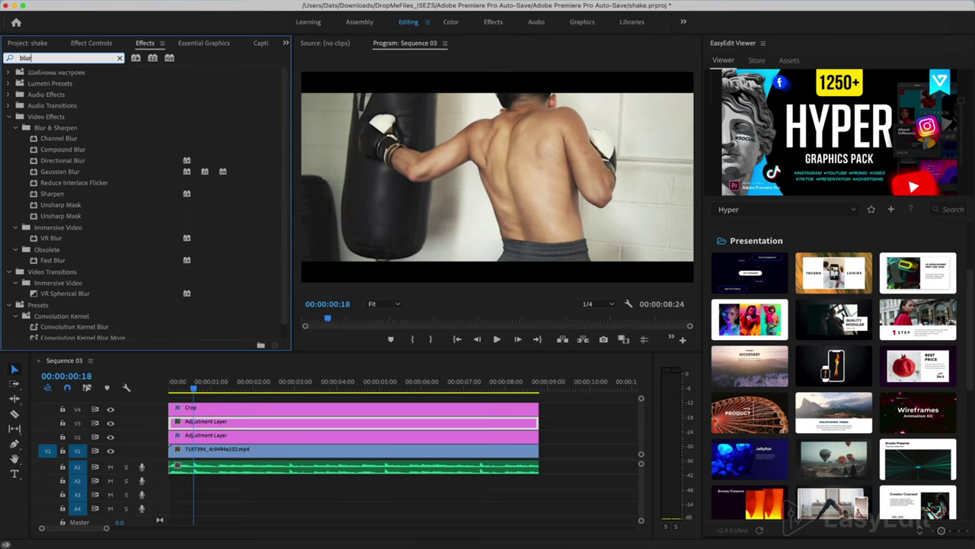
click(75, 162)
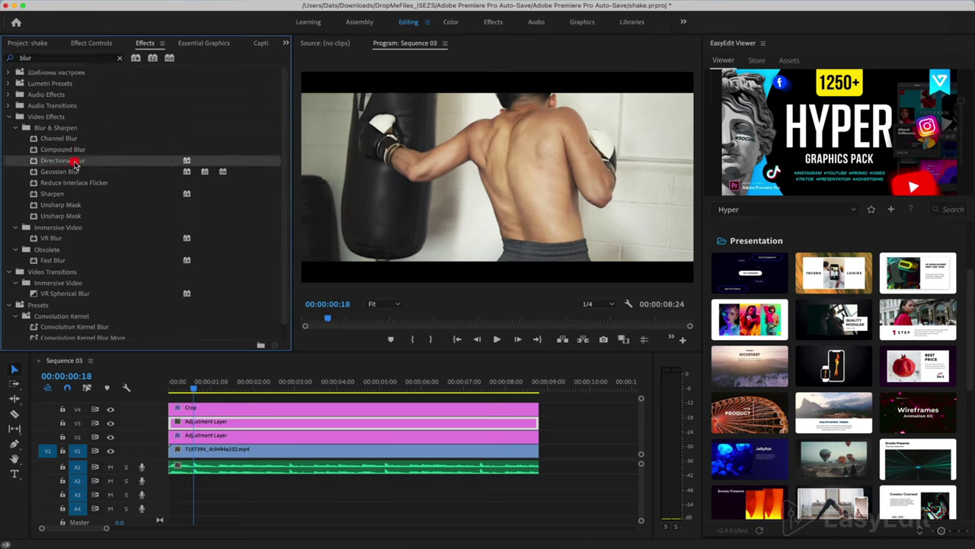
Set the Directional Blur's Blur Length to 20.
click(90, 43)
click(82, 288)
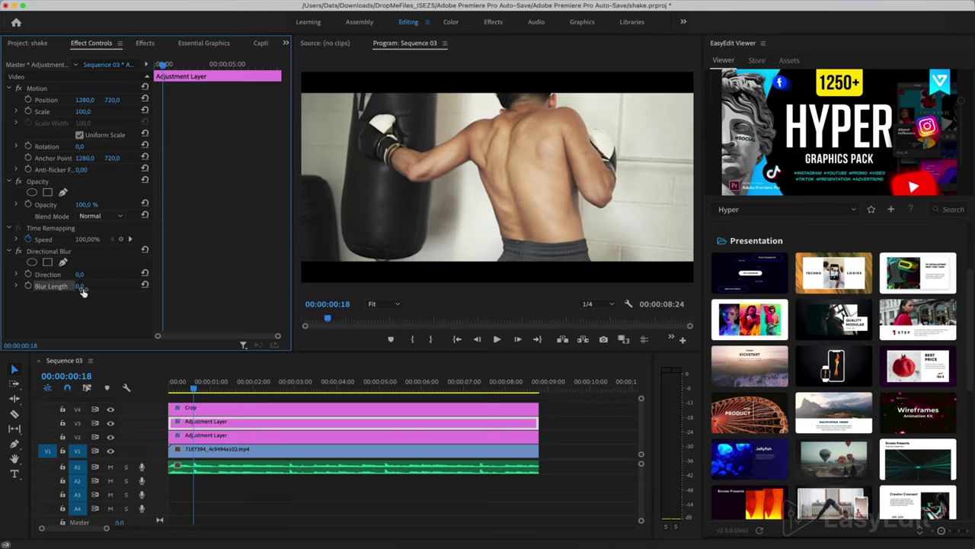
click(80, 286)
key(Return)
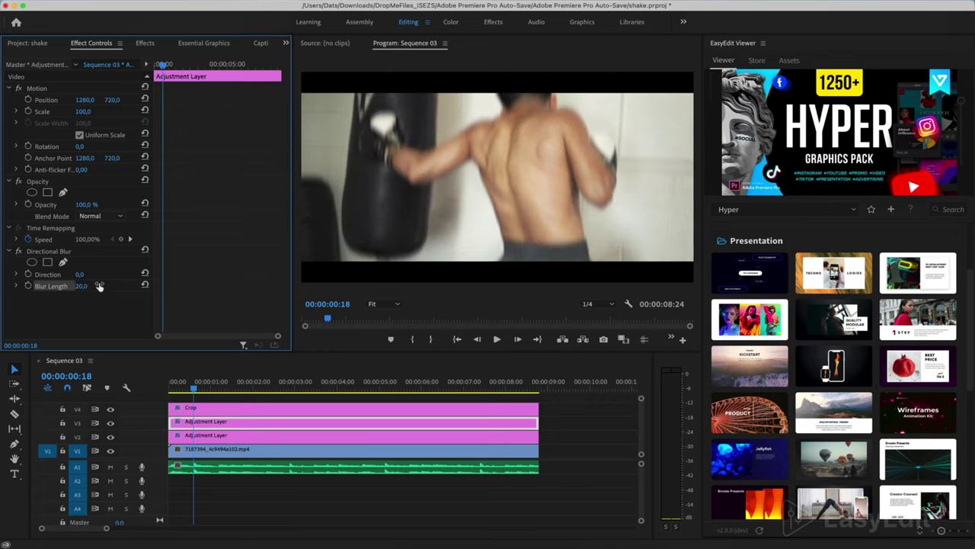
key(=)
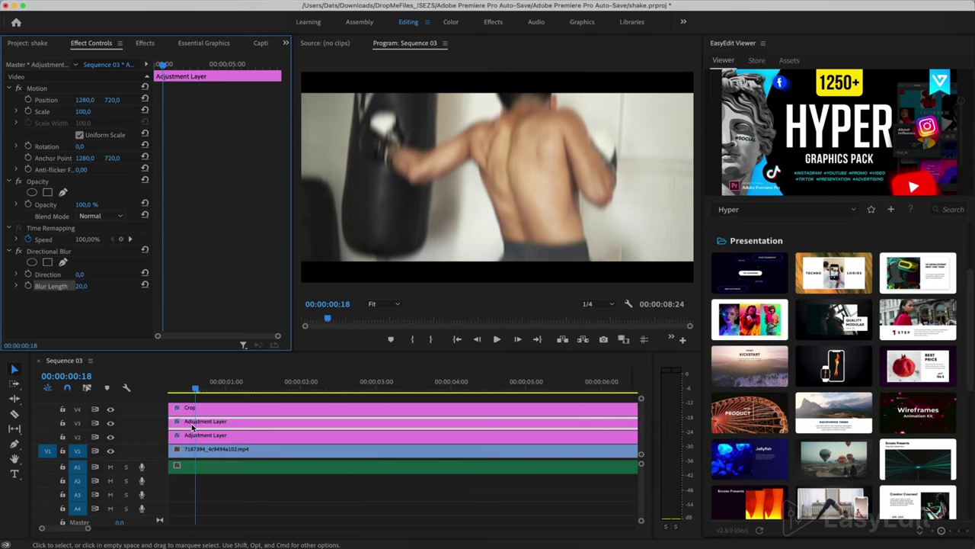
Razor the V3 blur layer into short, evenly spaced pieces starting at the playhead.
key(c)
click(199, 424)
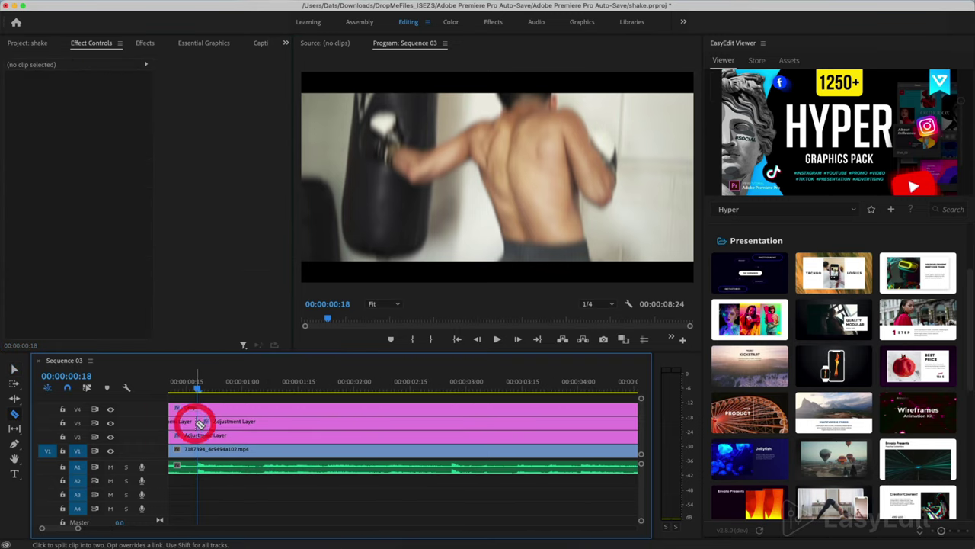
key(=)
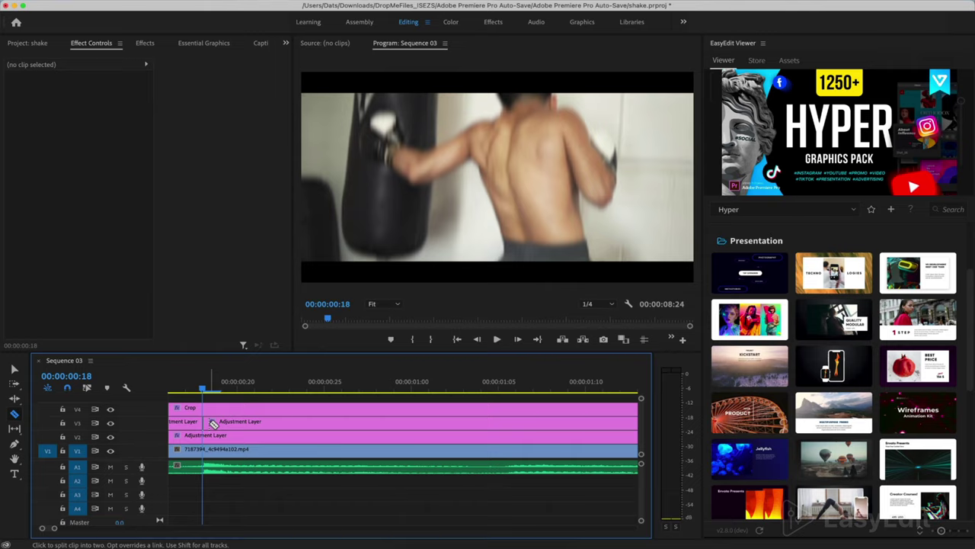
click(219, 421)
click(237, 423)
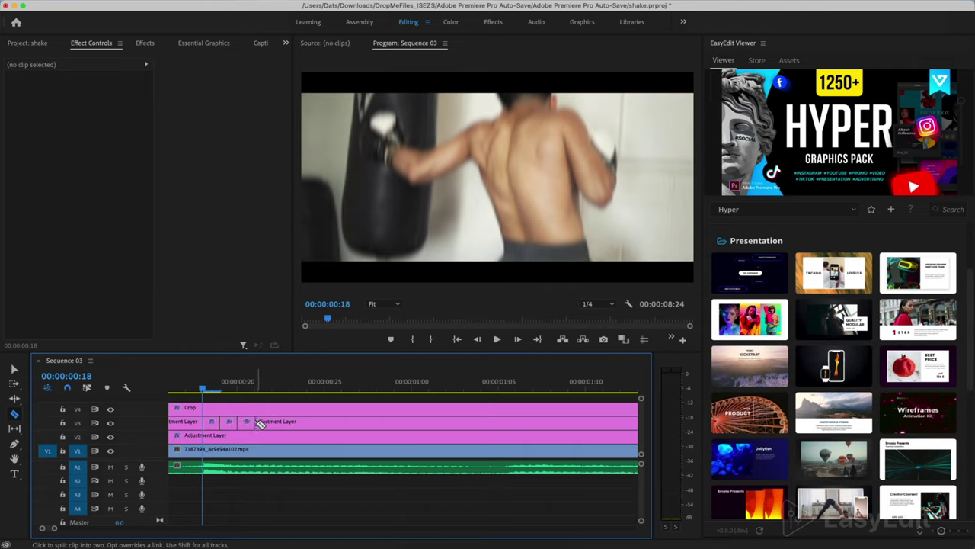
click(255, 423)
click(272, 423)
click(289, 423)
click(307, 424)
Delete the alternate pieces and the long remainder, leaving three short blur segments.
key(v)
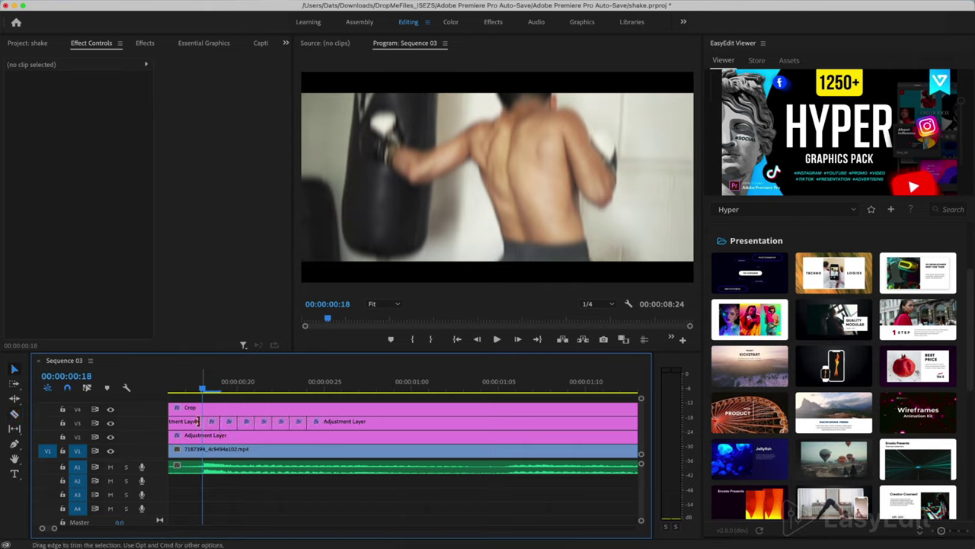
click(187, 421)
key(Delete)
click(228, 421)
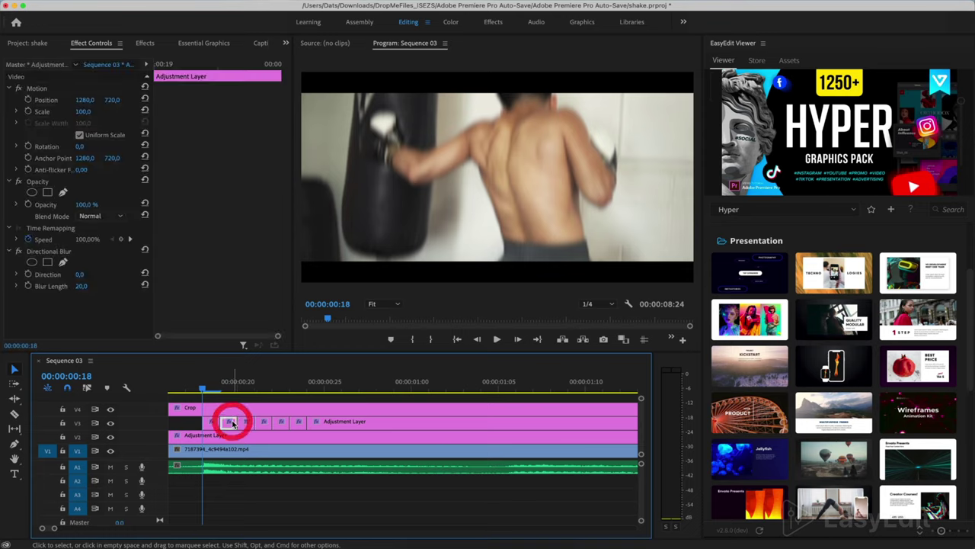
shift+click(263, 421)
shift+click(298, 424)
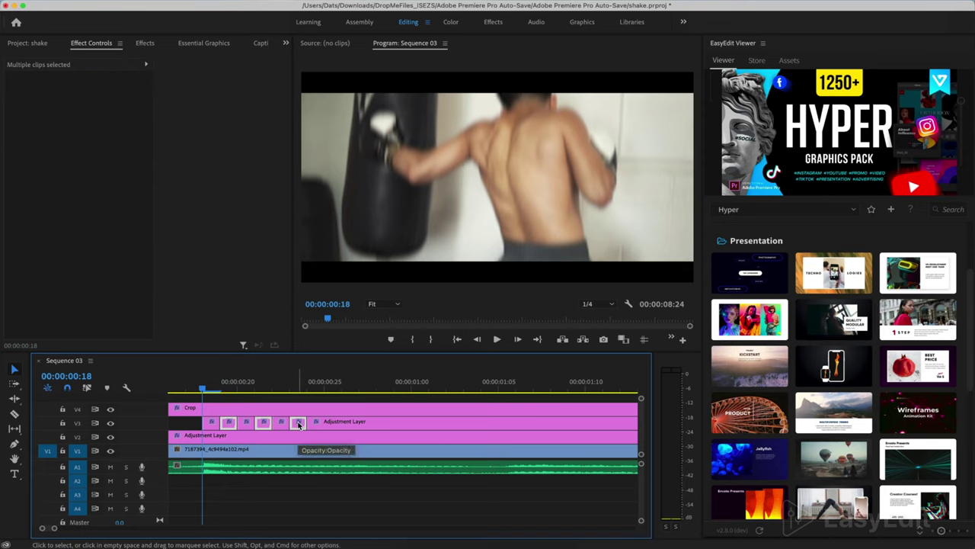
key(Delete)
click(333, 422)
key(Delete)
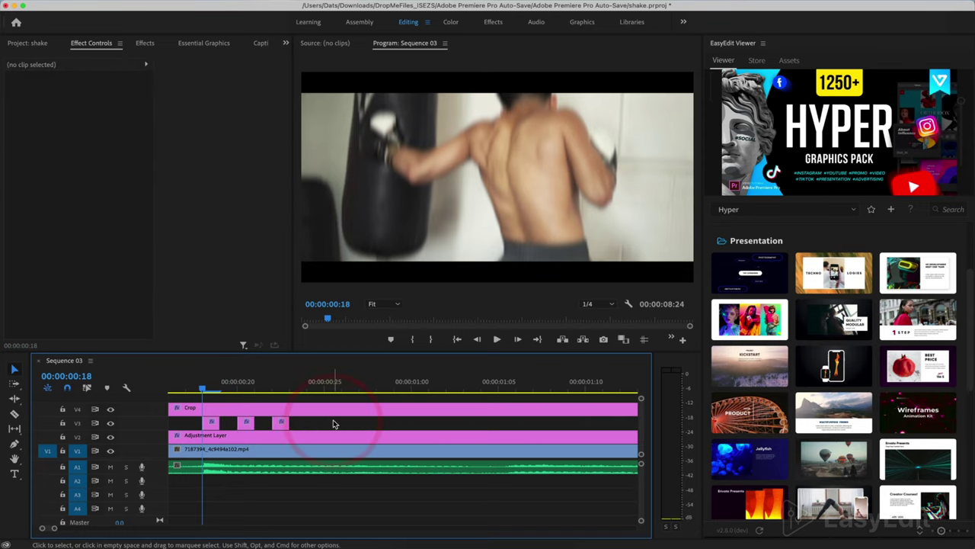
key(minus)
key(minus)
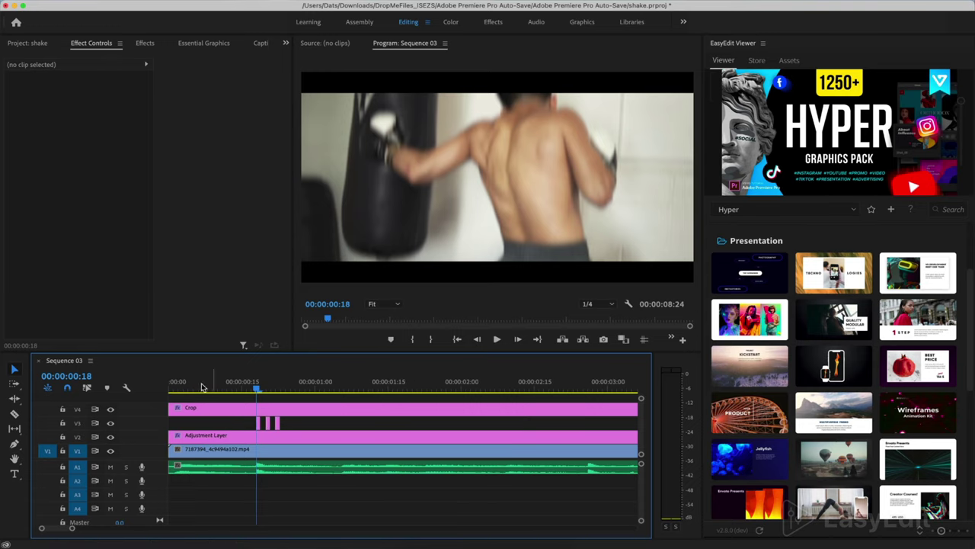
click(188, 389)
drag(188, 389, 91, 399)
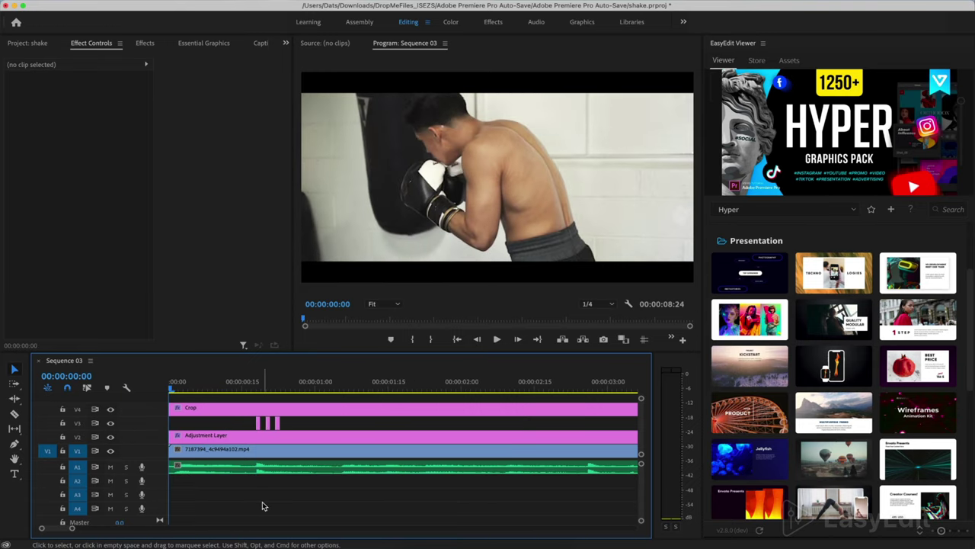
key(space)
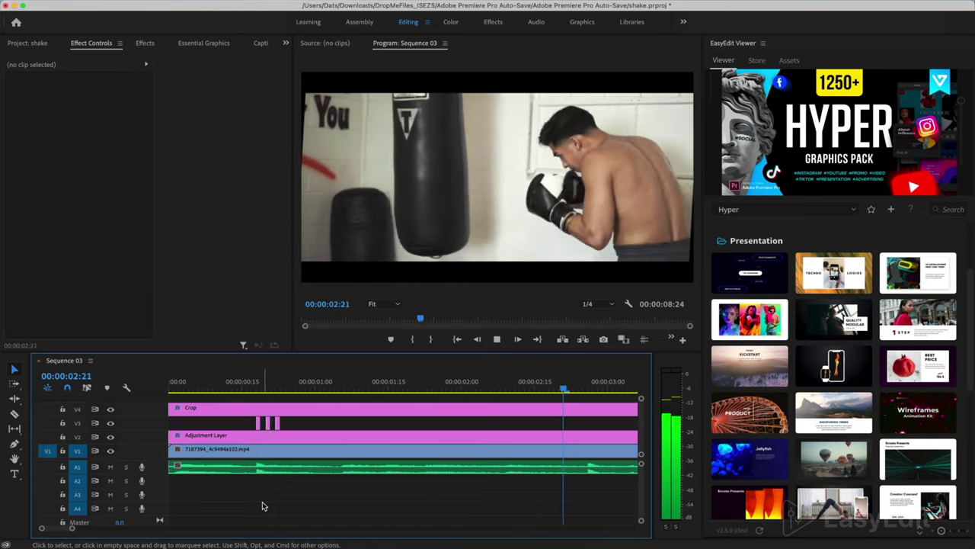
key(space)
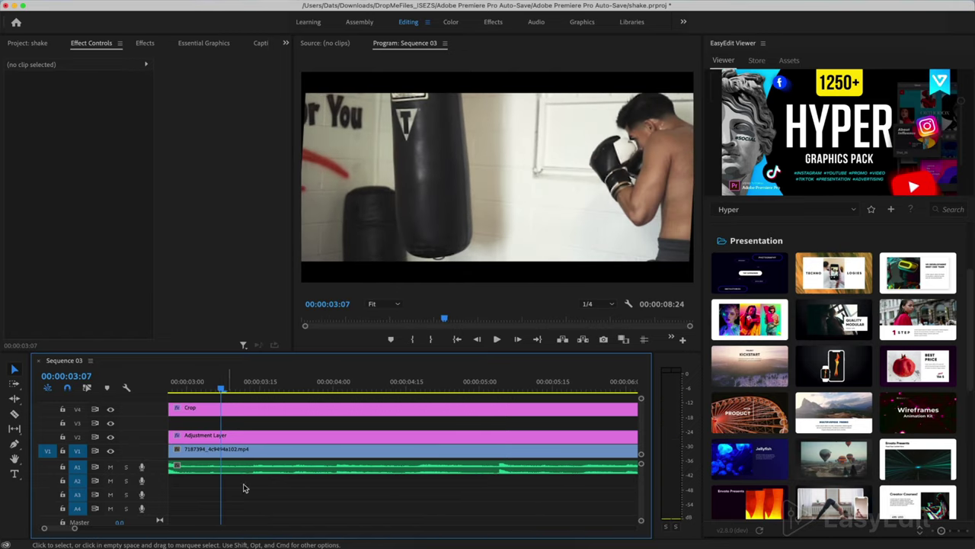
key(minus)
key(minus)
key(minus)
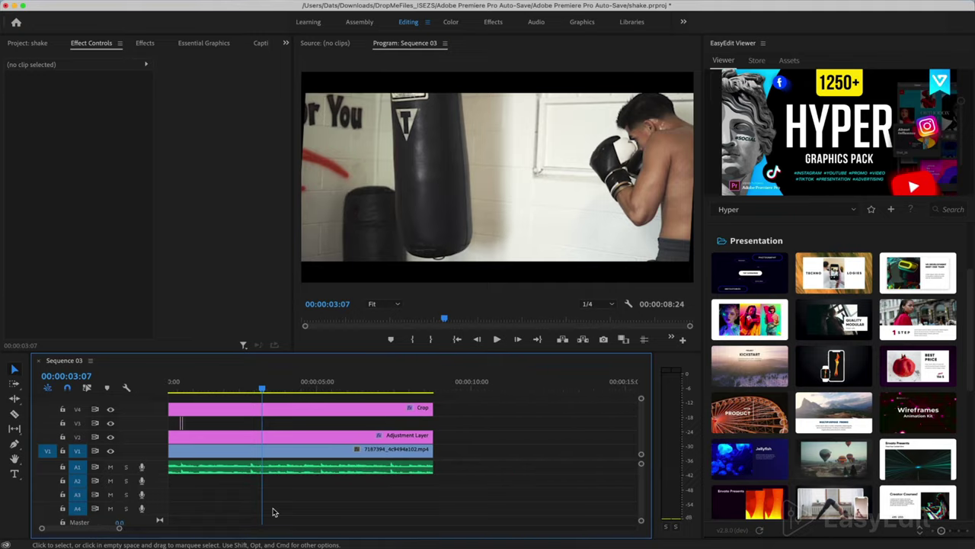